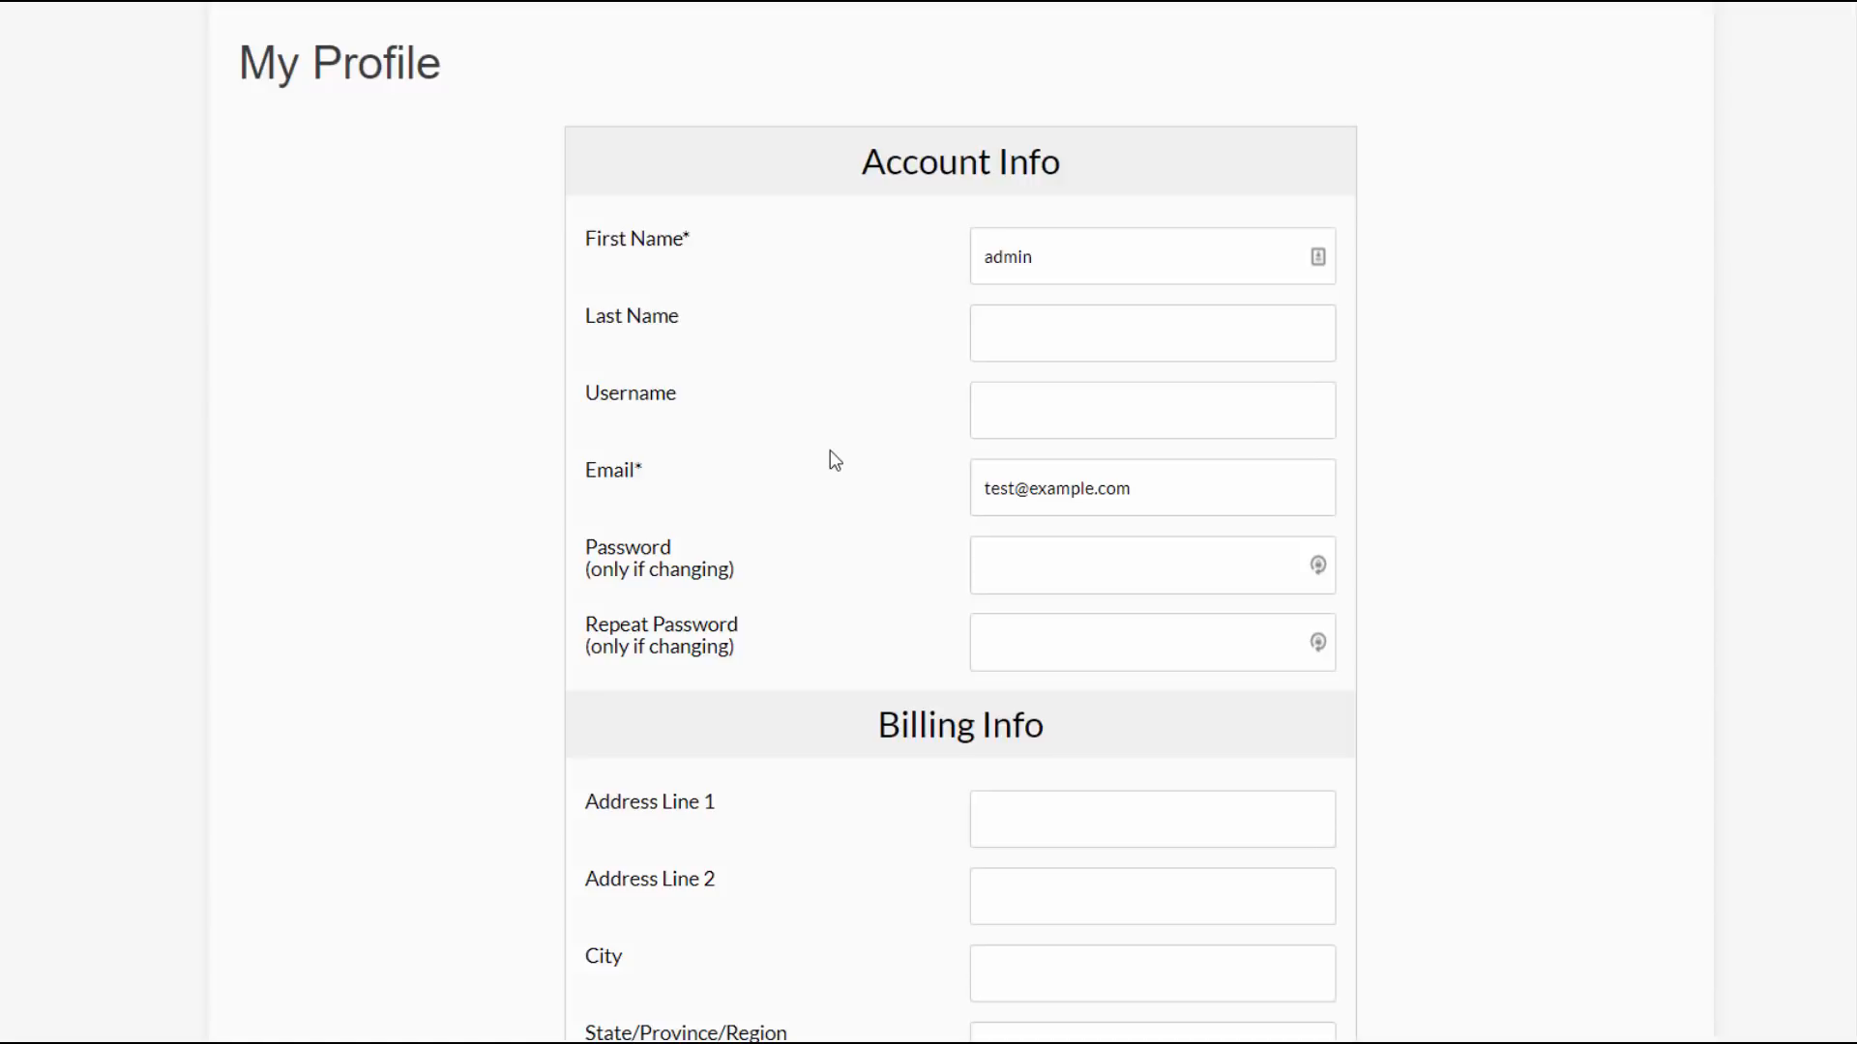
- Toggle the "Yes, I agree to the Terms" GDPR consent on the My Profile page and update the profile
scroll(830, 451, down, 6)
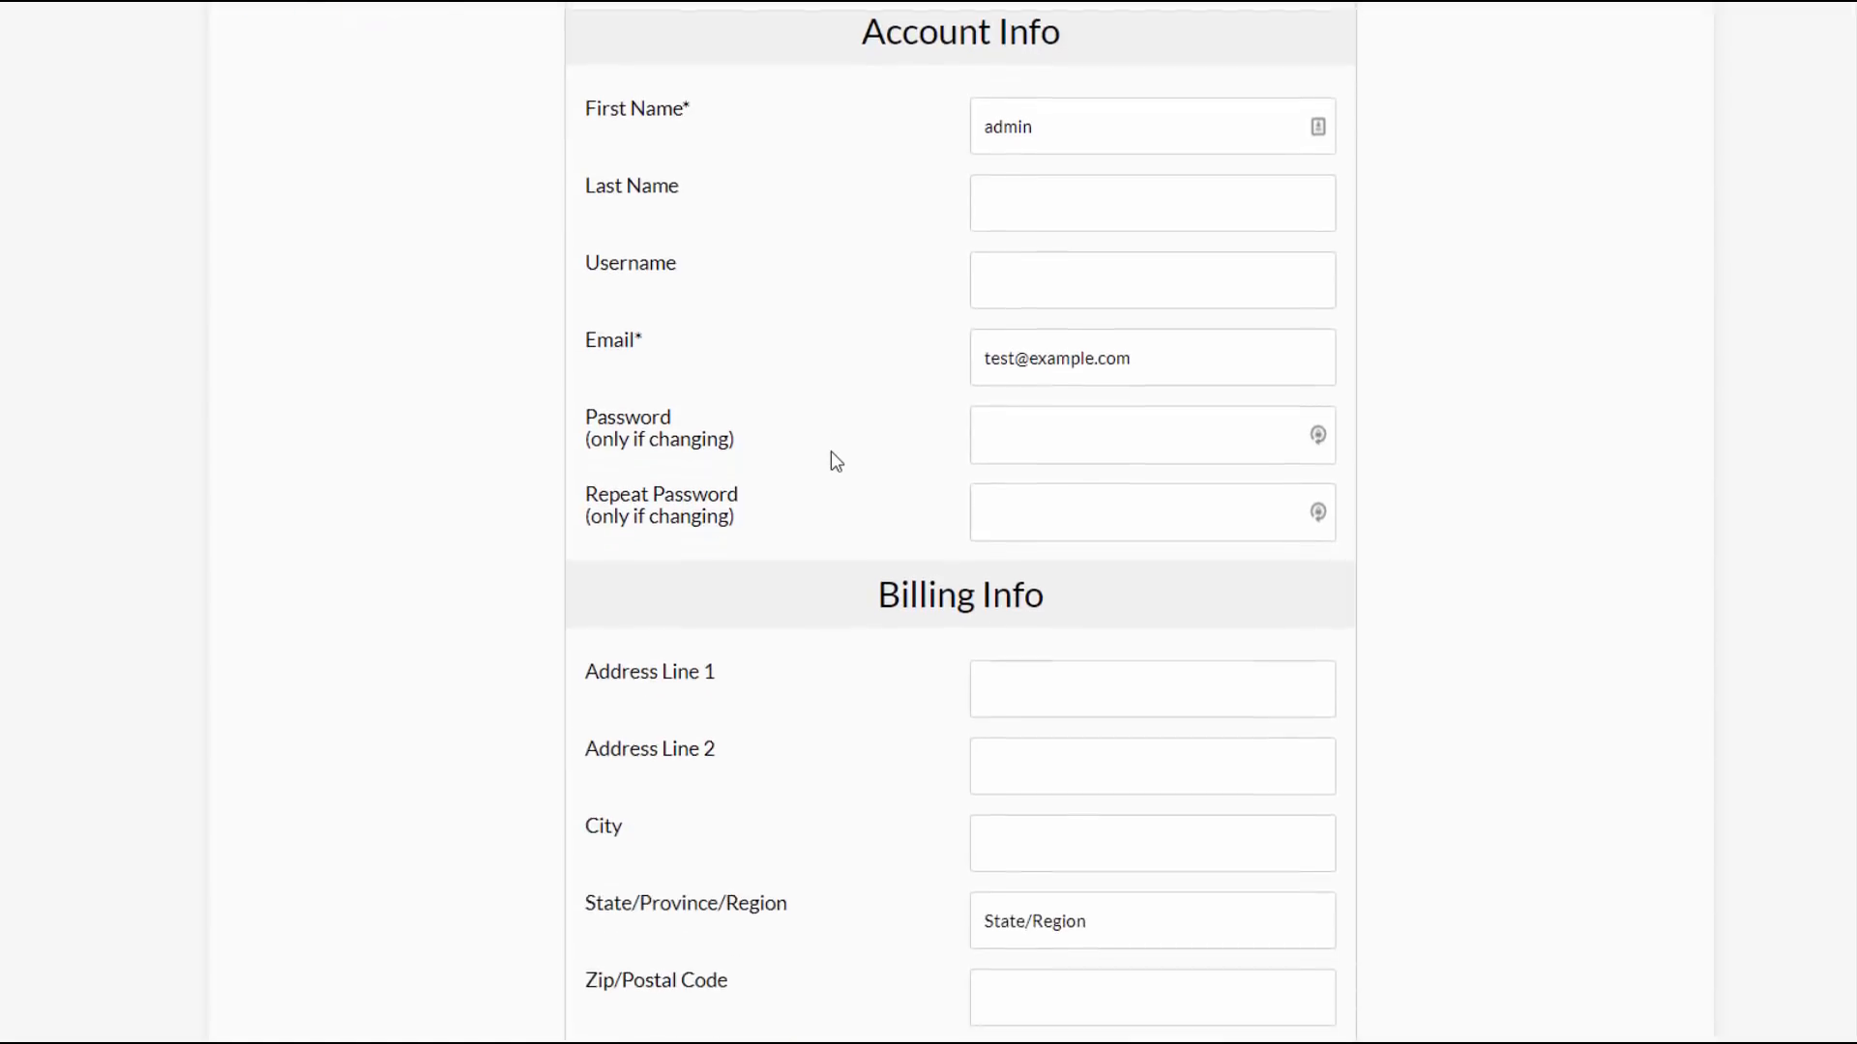
scroll(840, 462, down, 7)
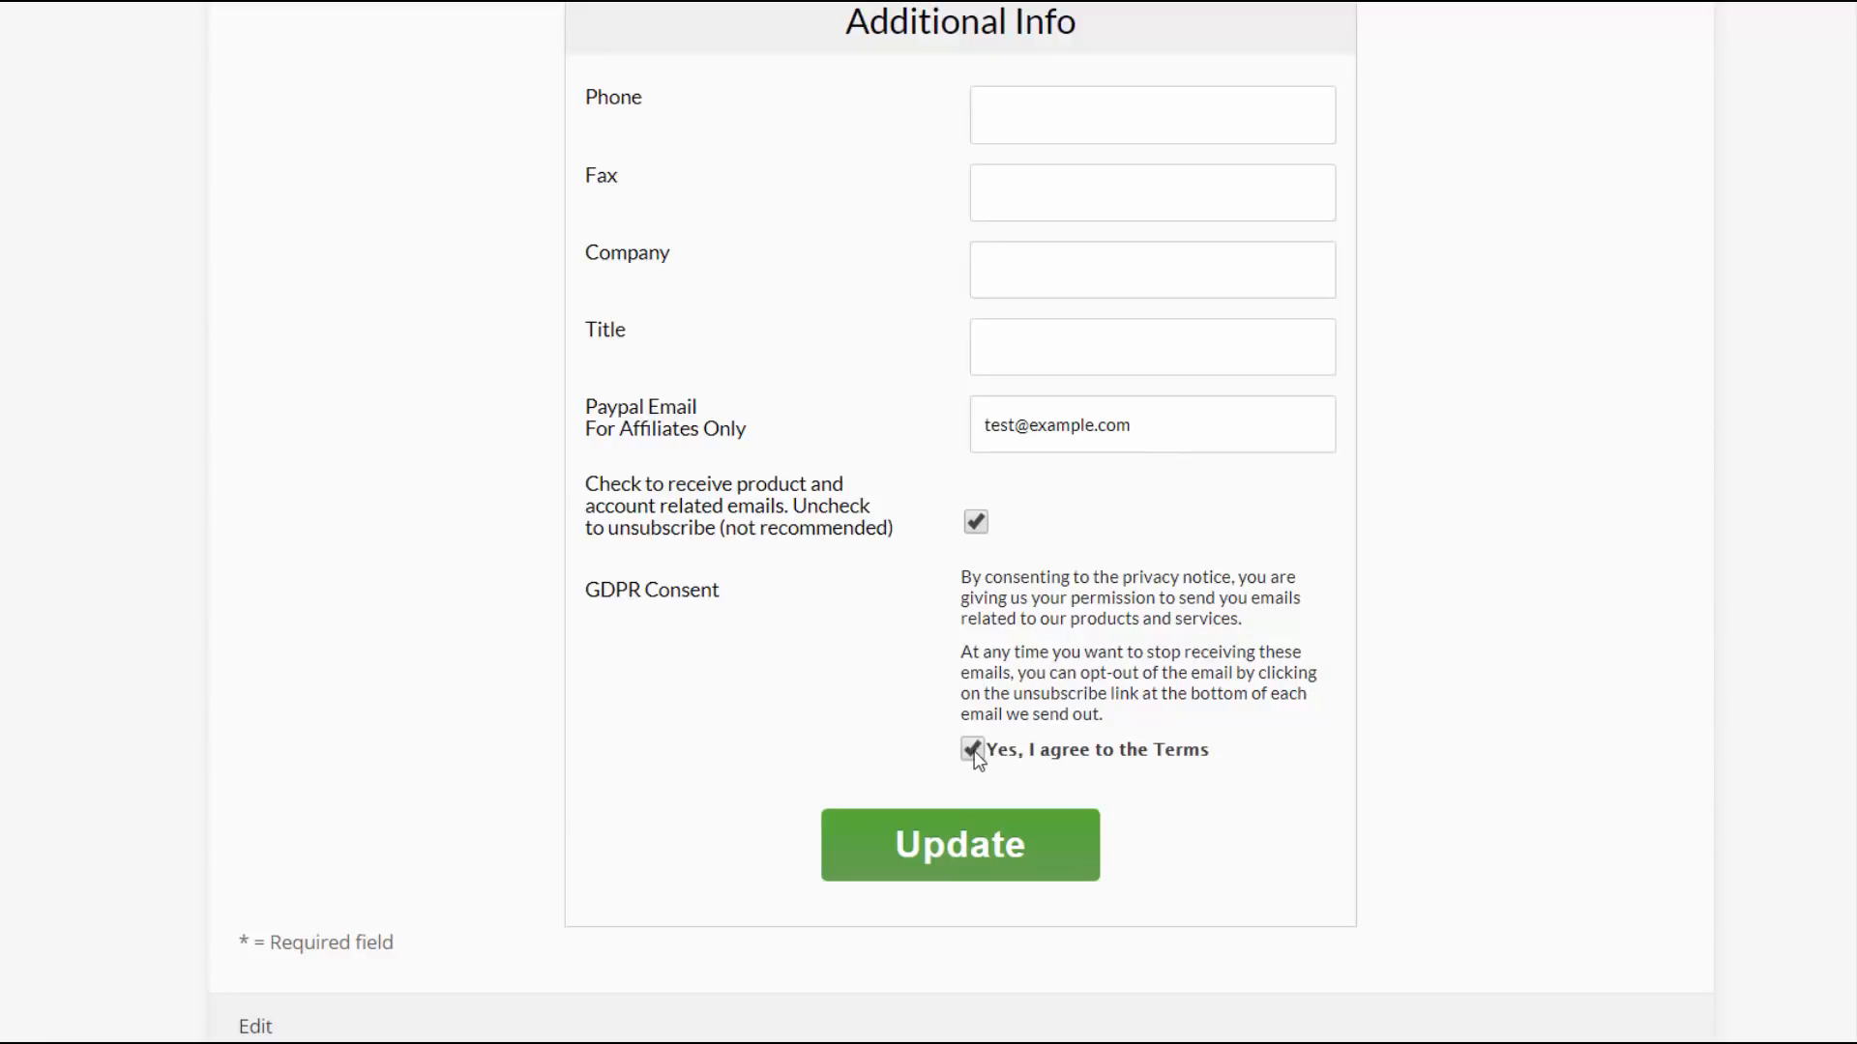
click(972, 756)
click(972, 754)
click(971, 751)
click(958, 851)
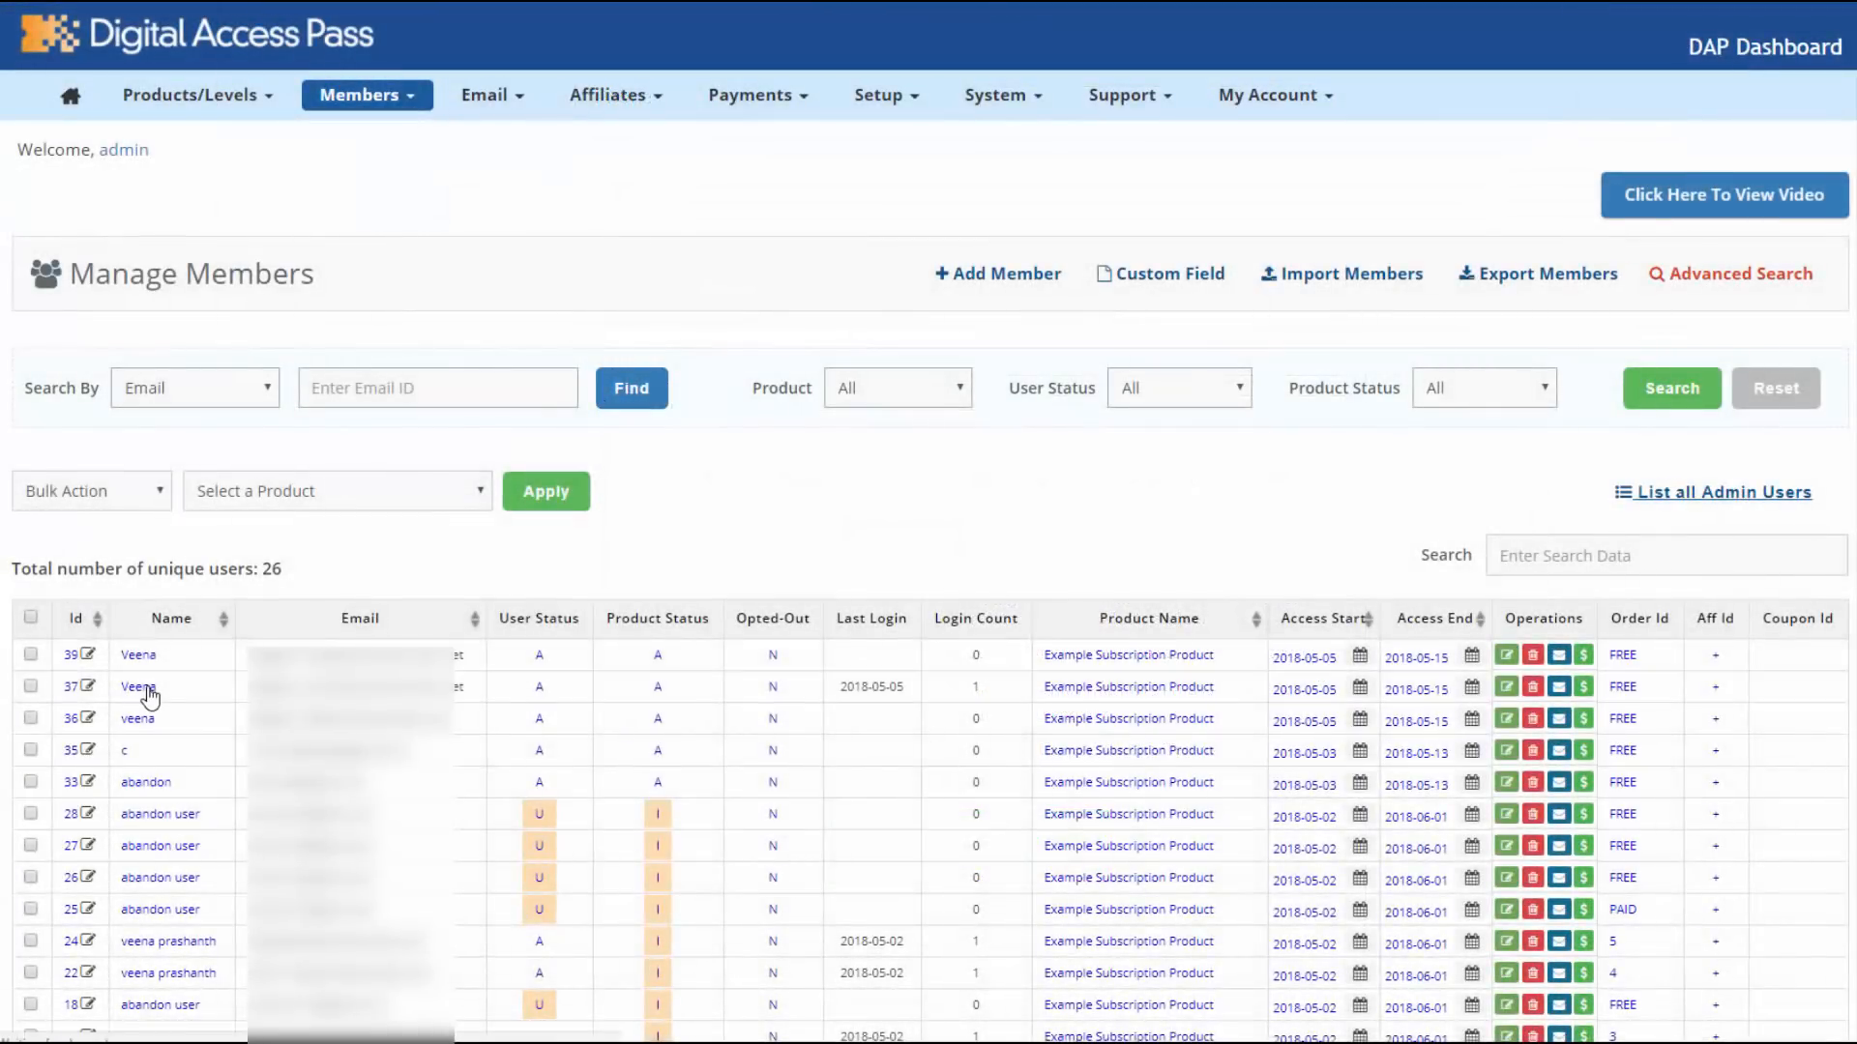
- Open the profile of the member with ID 37 and set the GDPR Status to Yes
click(138, 687)
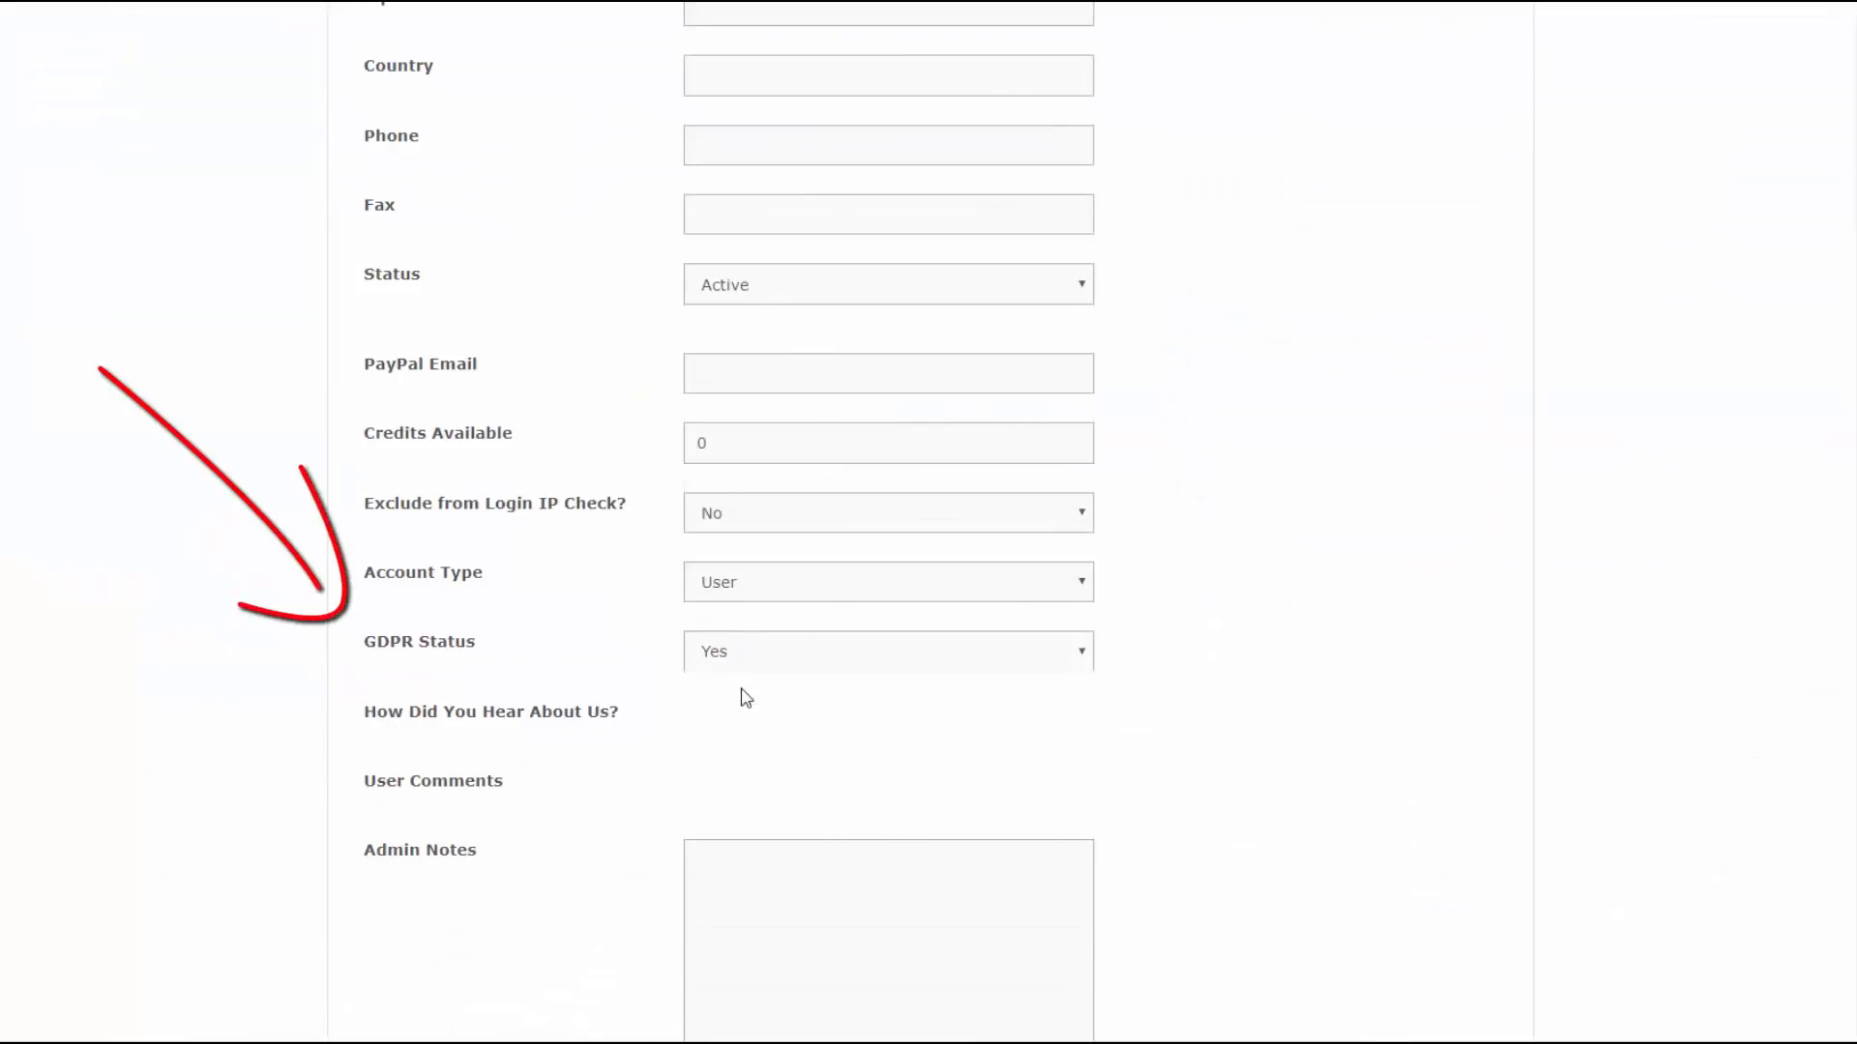
click(737, 663)
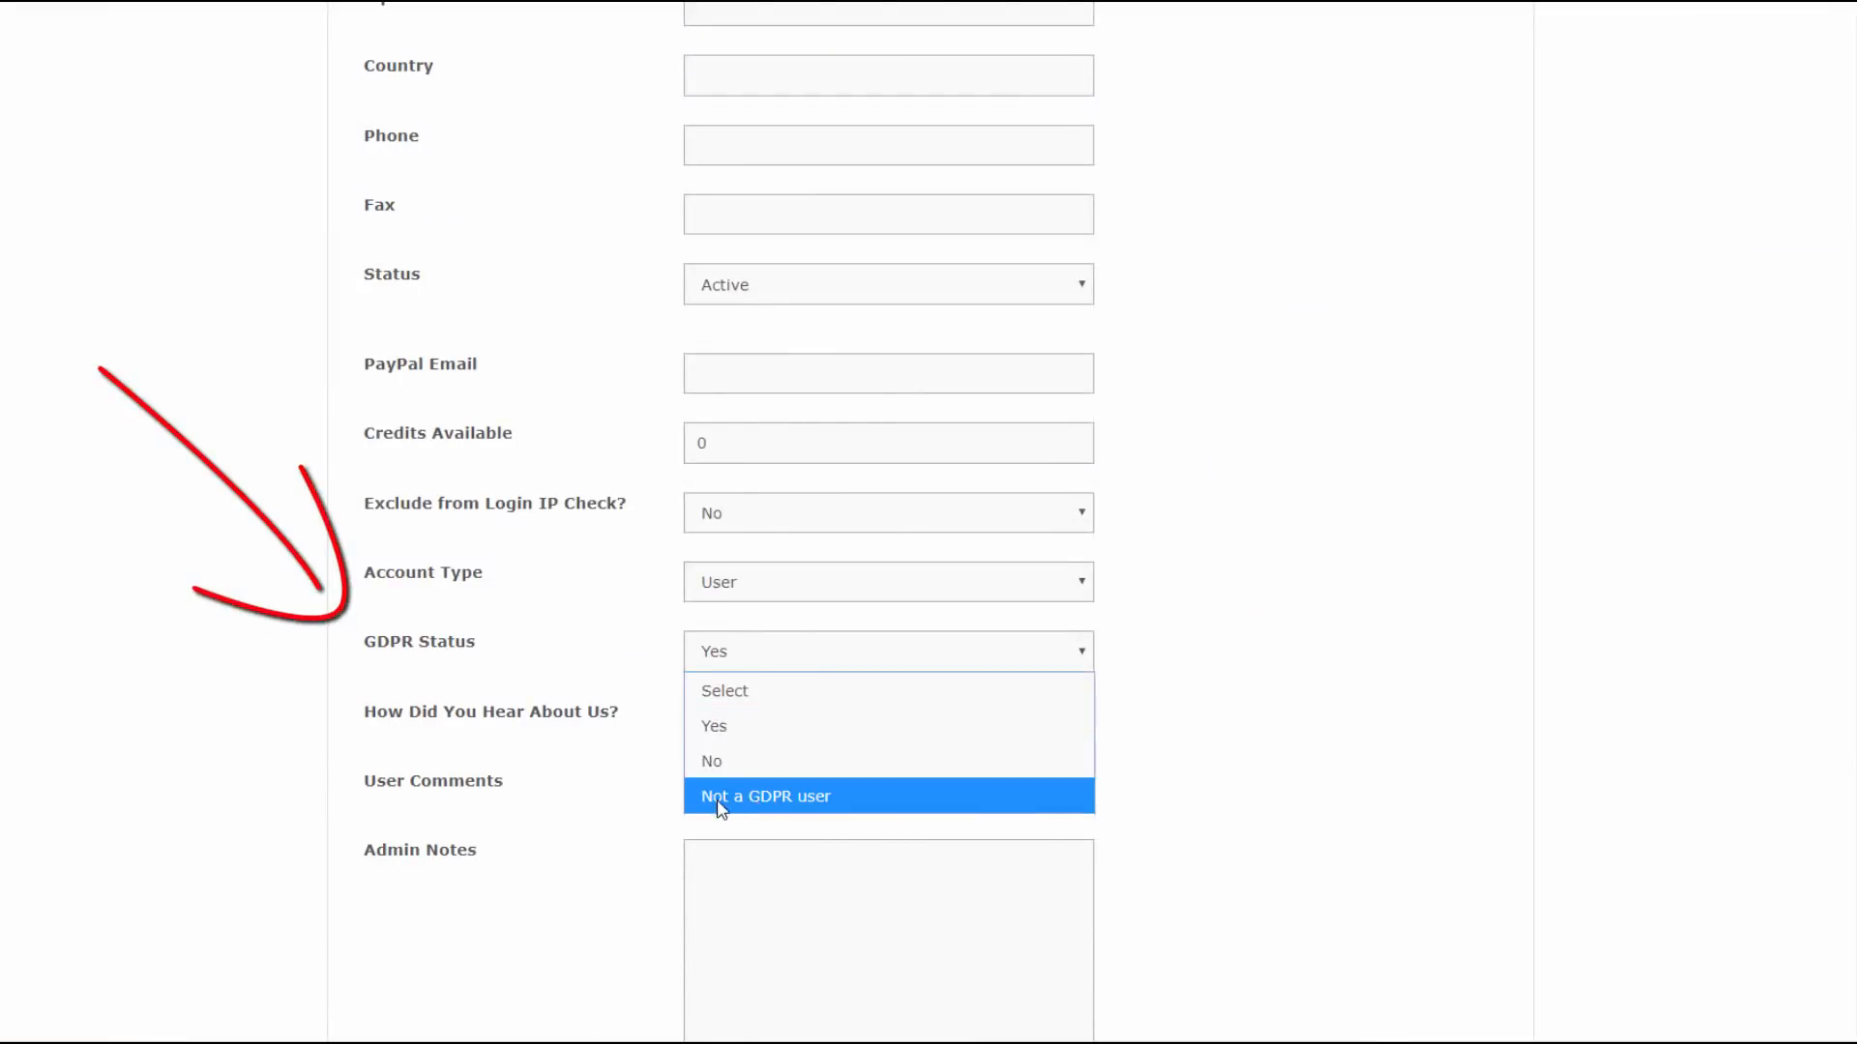
click(737, 727)
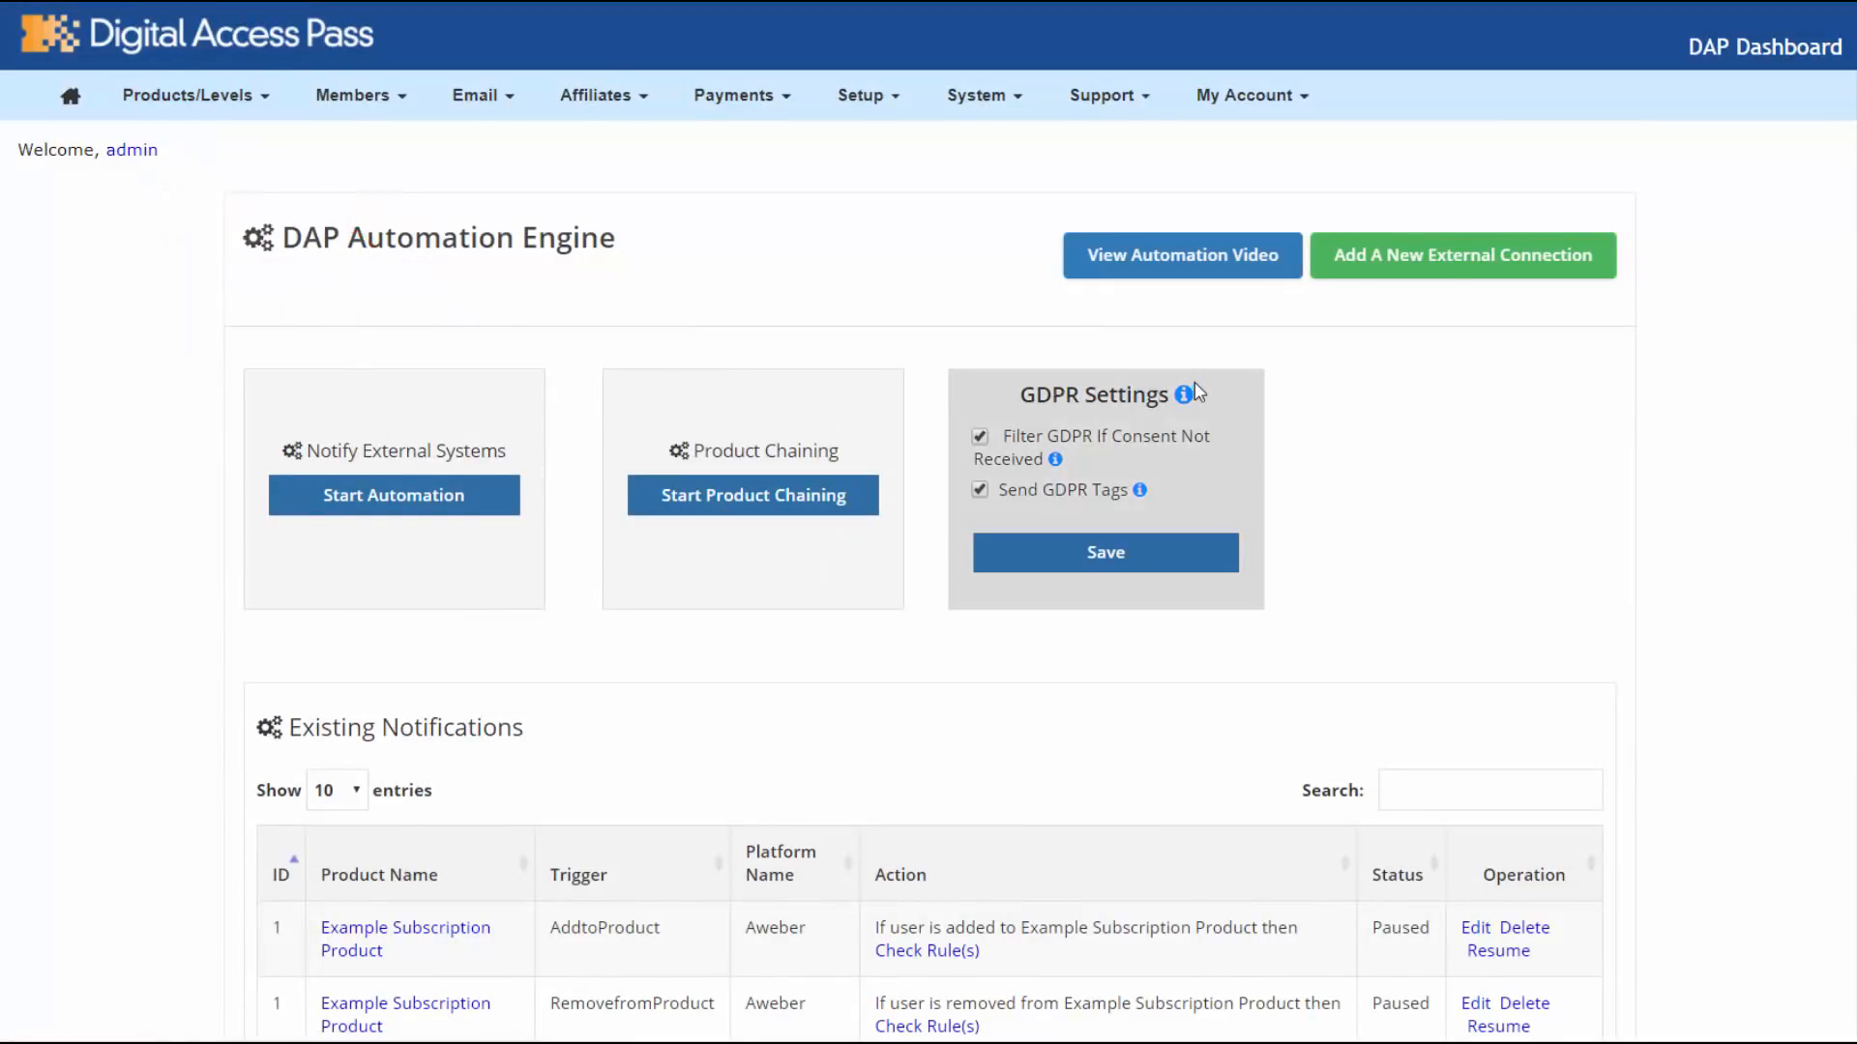
- Read the help notes for GDPR Settings, Filter GDPR If Consent Not Received and Send GDPR Tags
mouse_move(1188, 404)
mouse_move(1062, 466)
mouse_move(1139, 495)
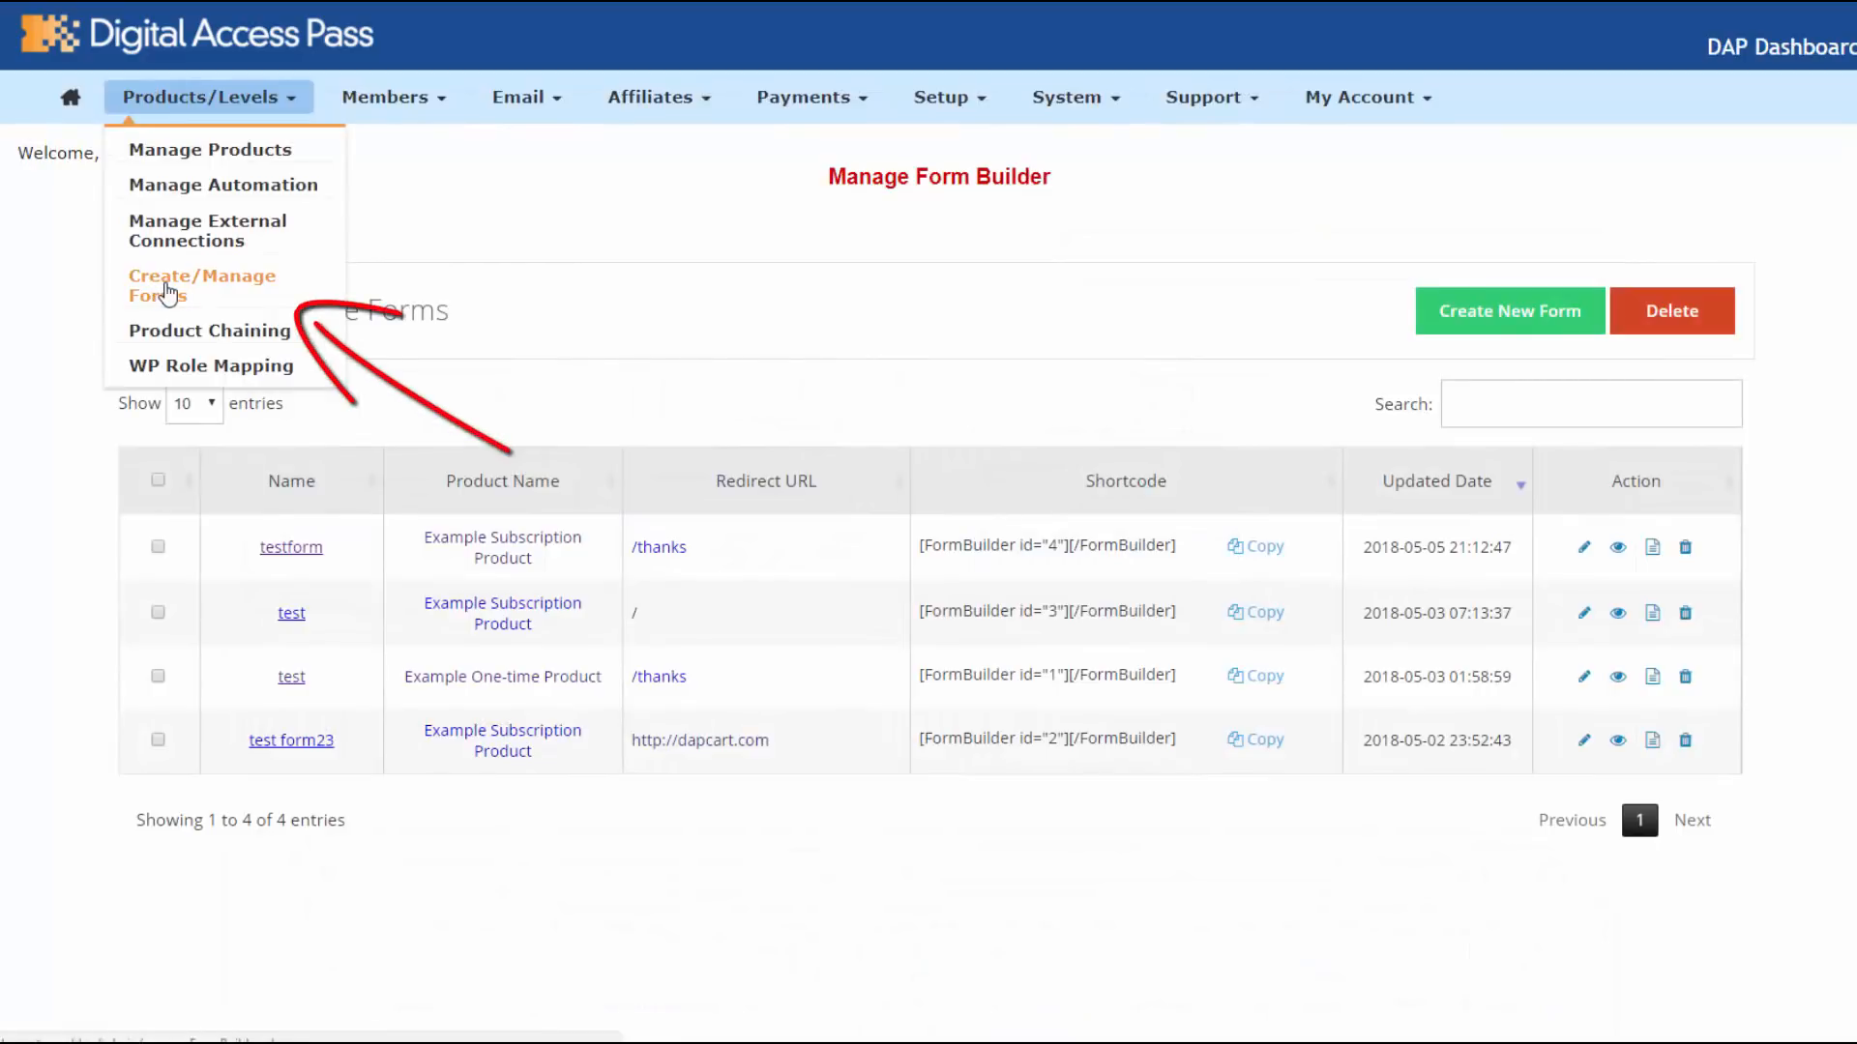
- Create a form named GDPR TEST for Example Subscription Product with no redirect URL or auto login, and choose a signup template
click(1450, 312)
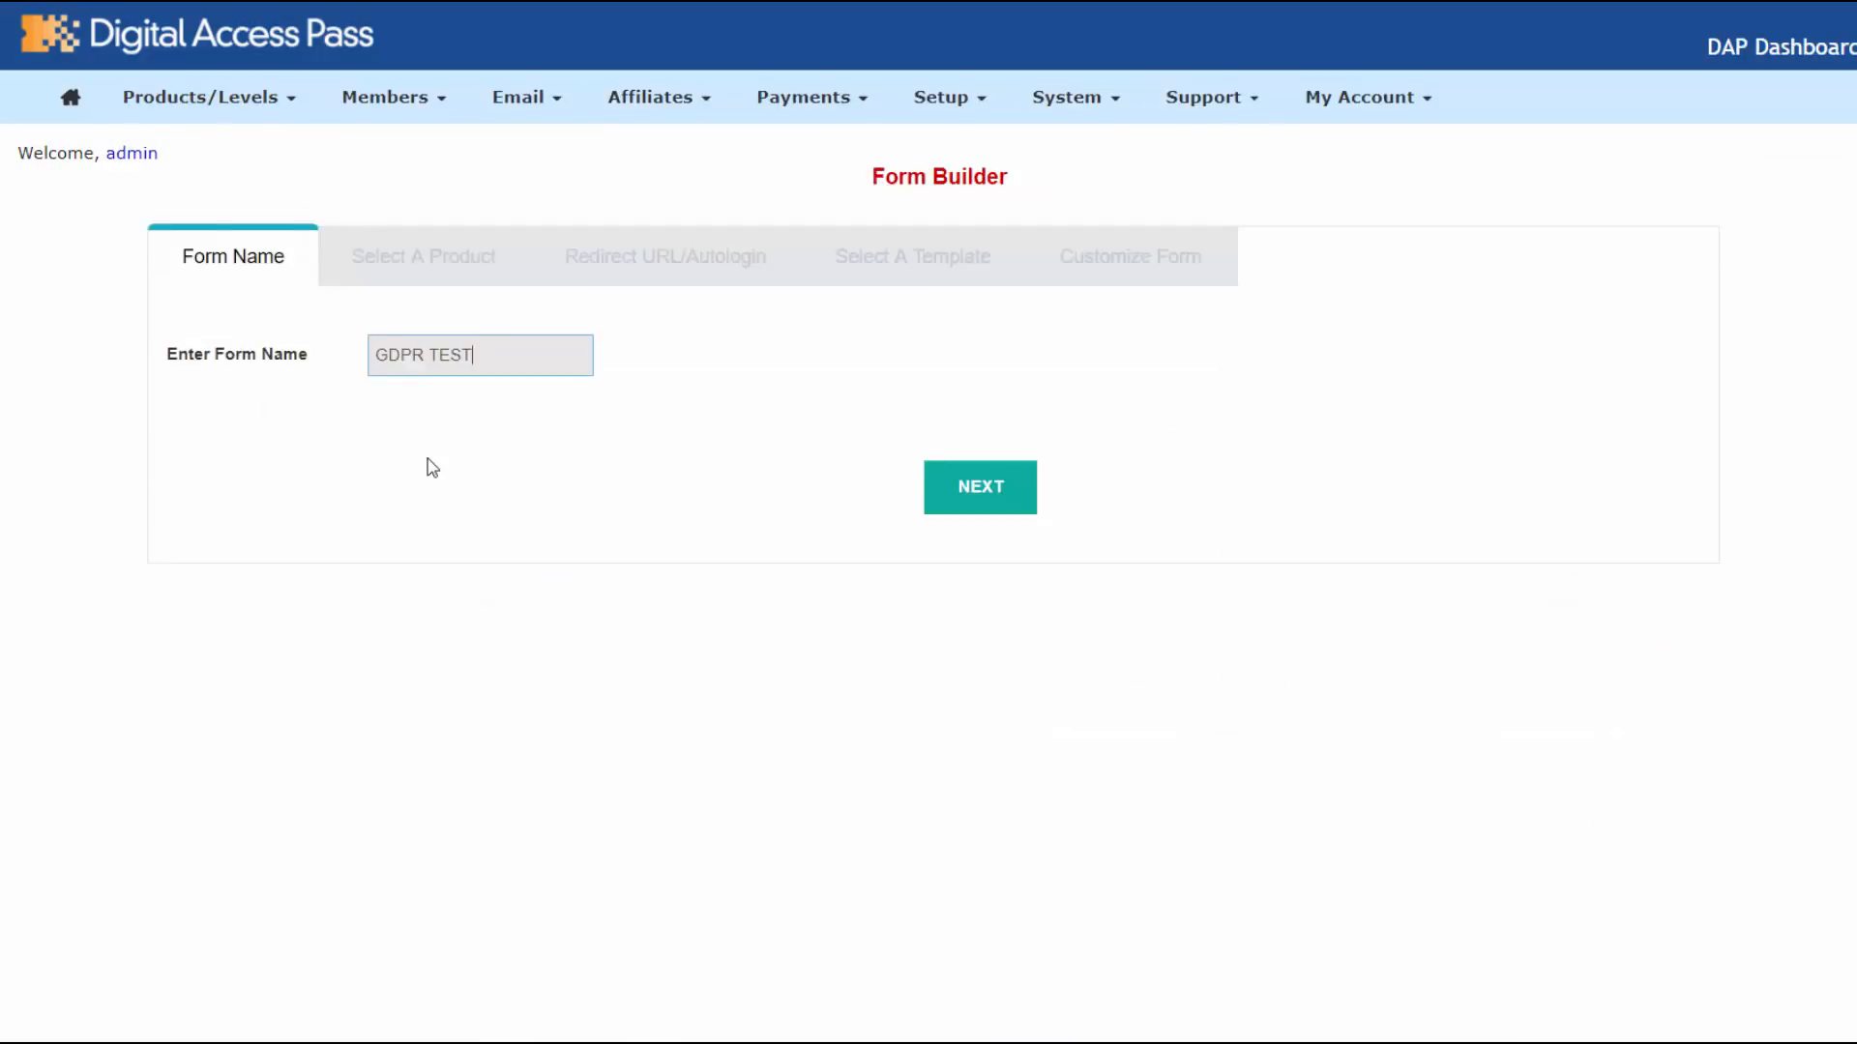
click(981, 488)
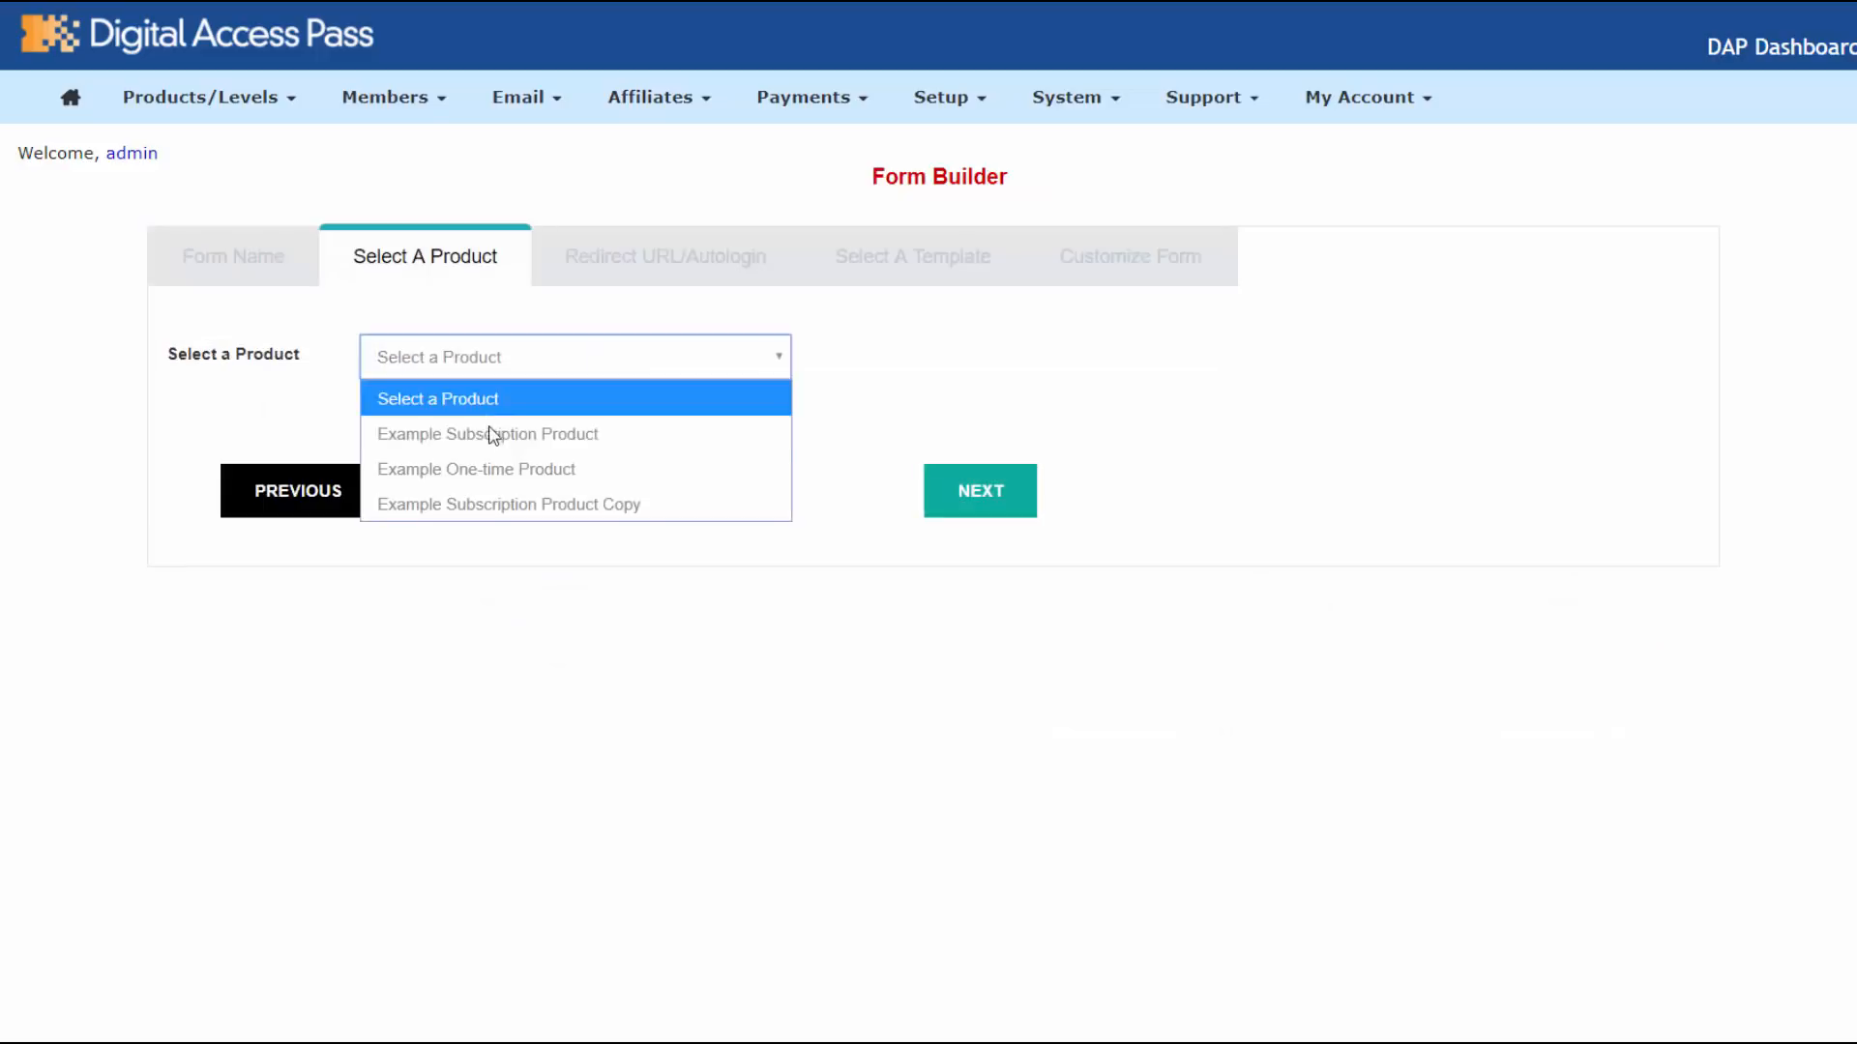
click(490, 431)
click(977, 489)
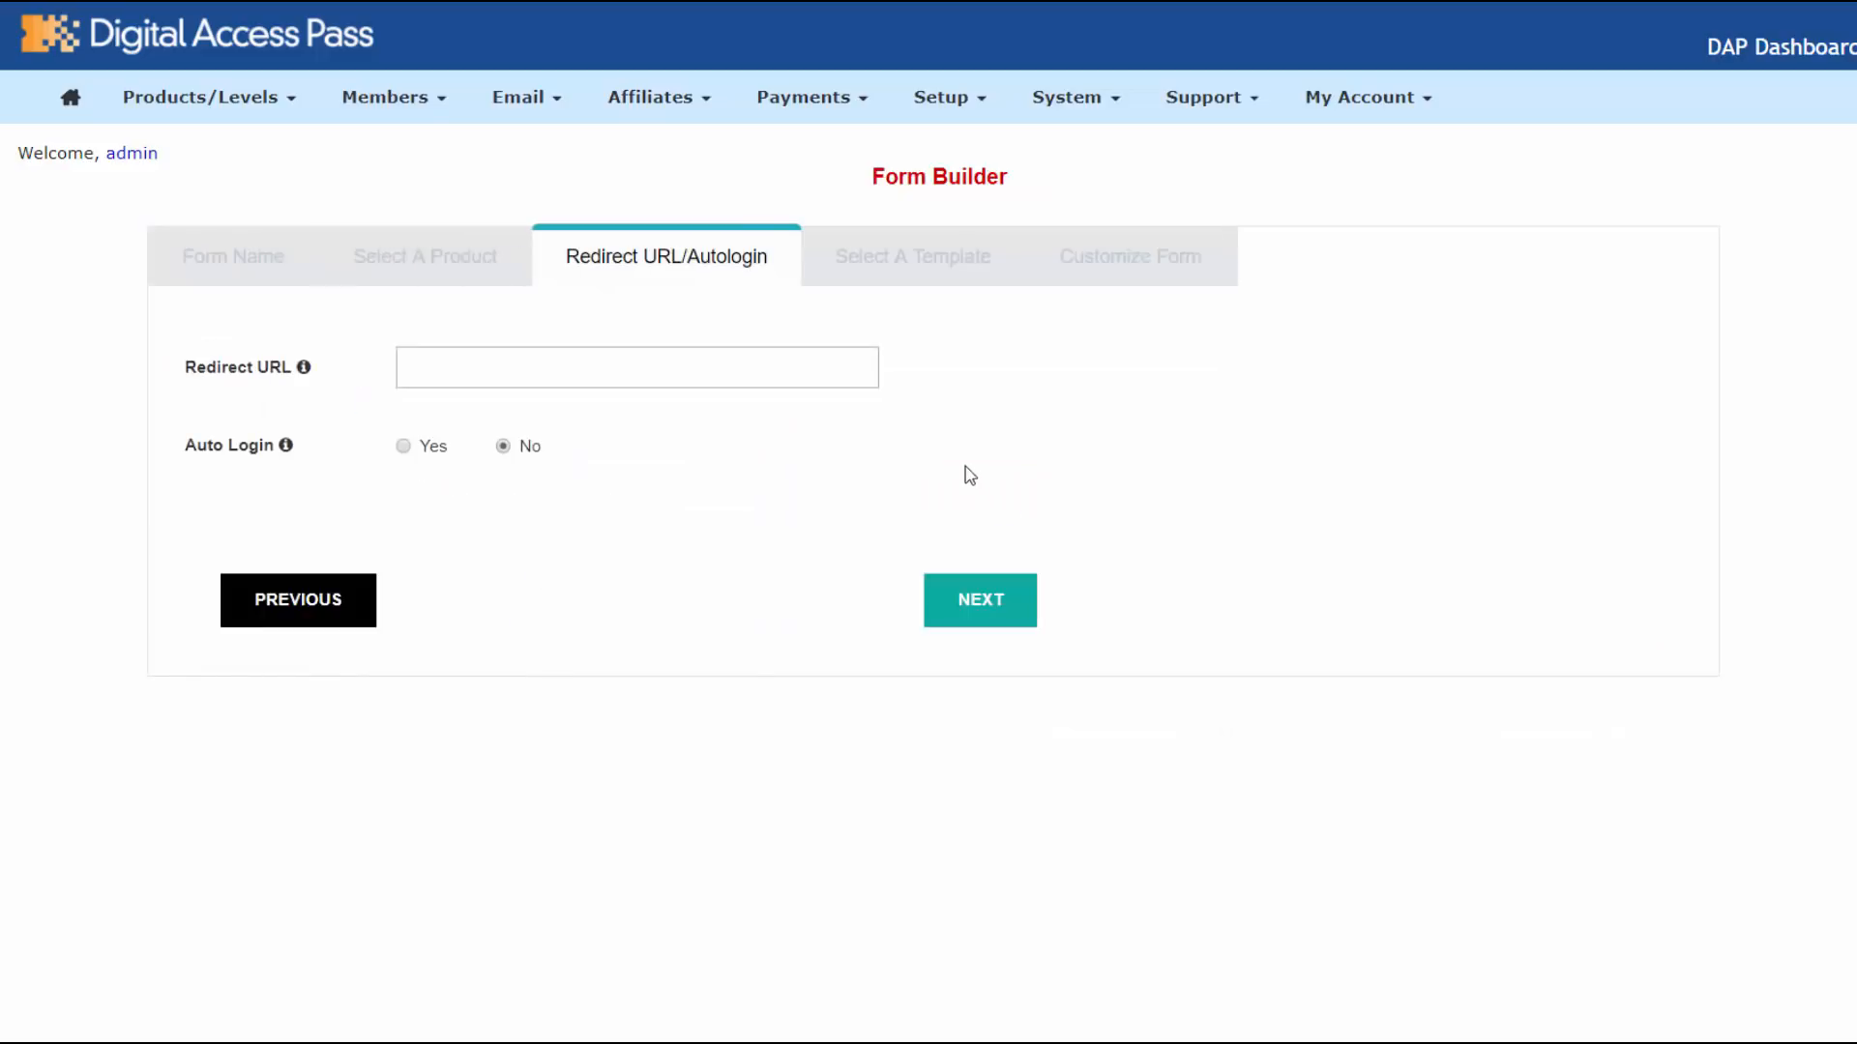
click(980, 599)
click(438, 740)
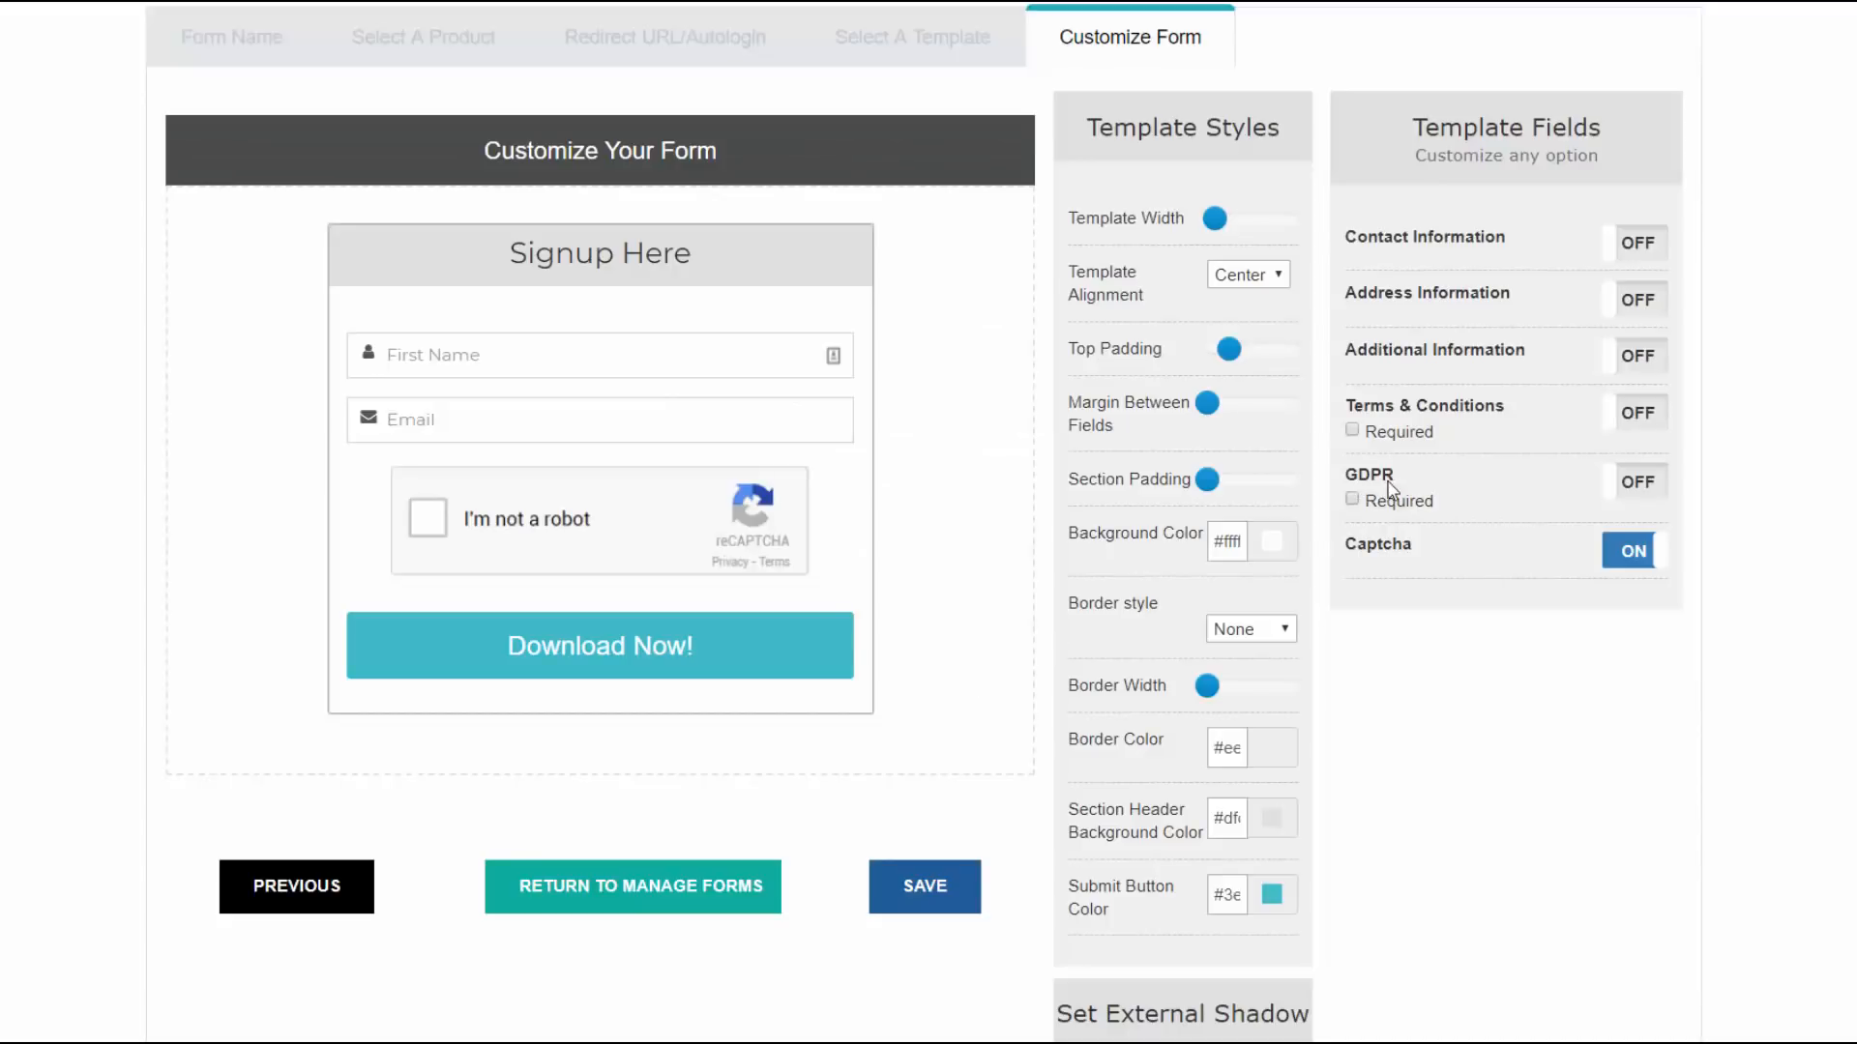
- Enable GDPR as a required form field and replace its placeholder text with the two-paragraph privacy consent and unsubscribe notice
click(1624, 493)
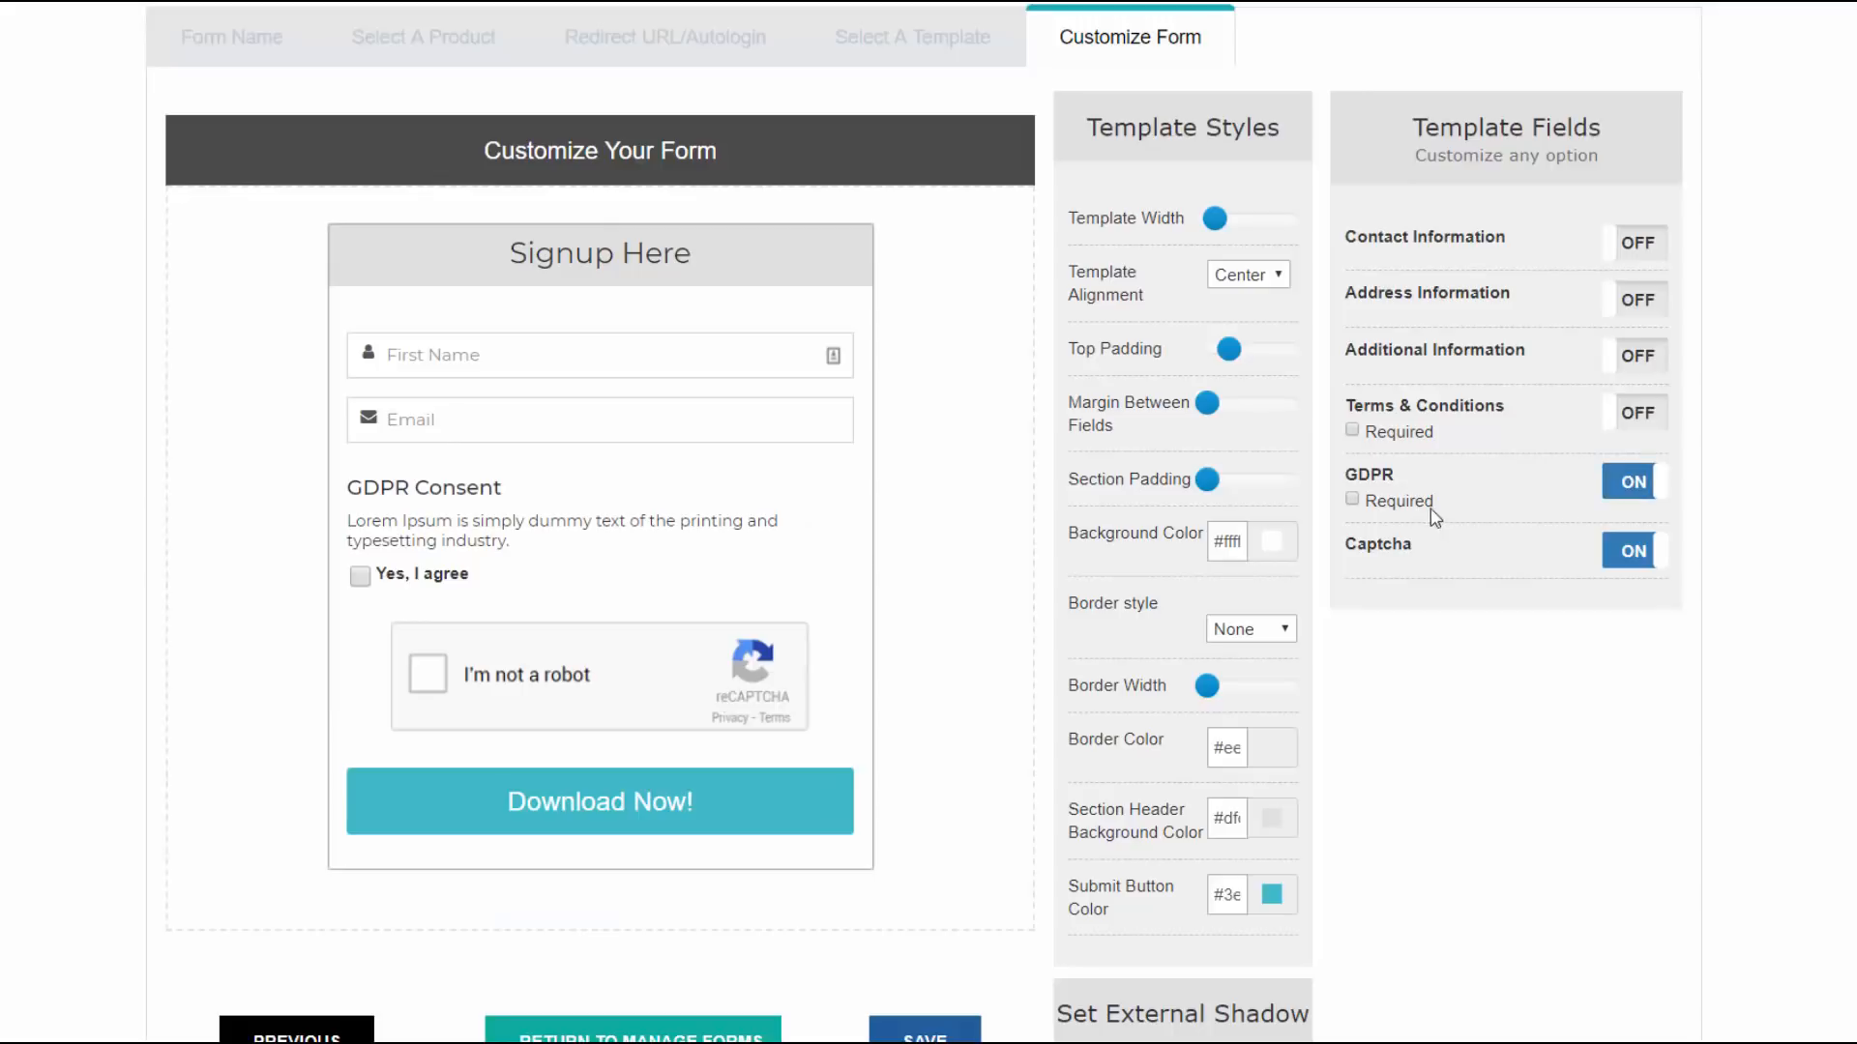
click(1352, 499)
click(500, 546)
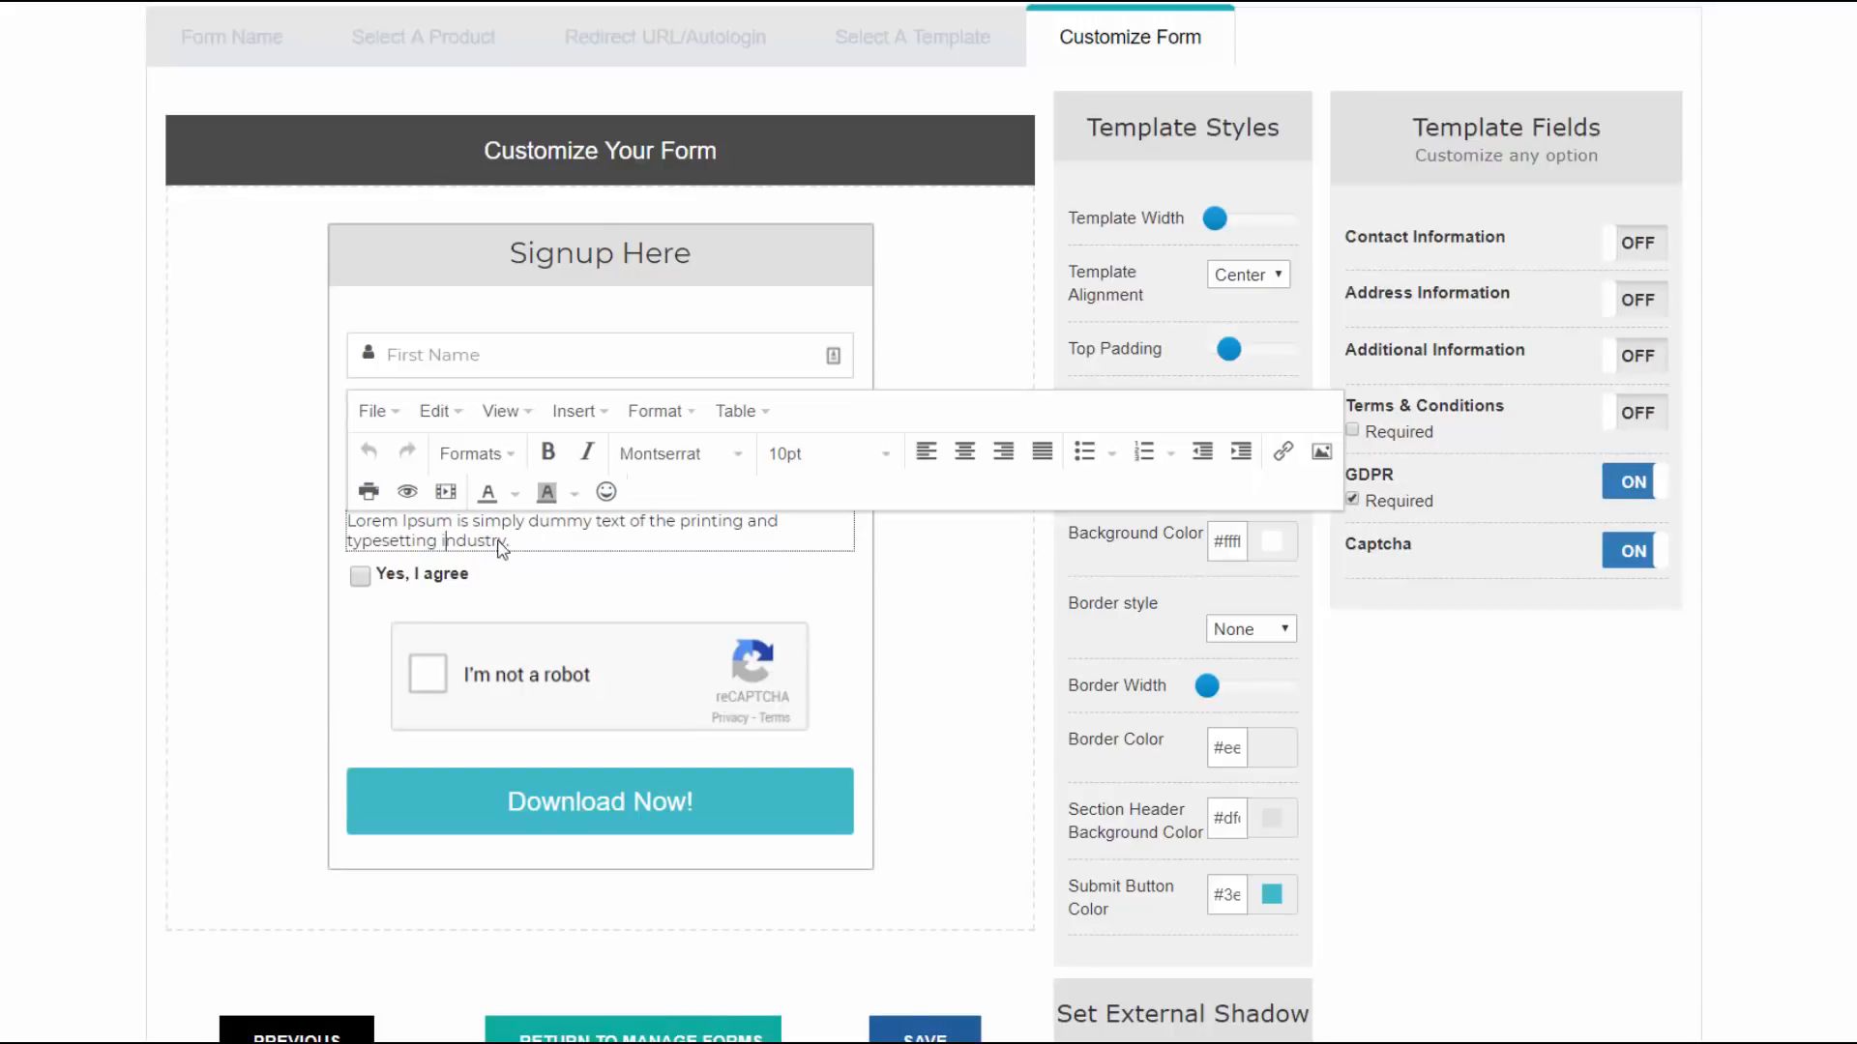
key(ctrl+a)
text(By consenting to the privacy notice, you are giving us your permission to send you emails related to our products and services. At any time you want to stop receiving these emails, you can opt-out of the email by clicking on the unsubscribe link at the bottom of each email we send out.)
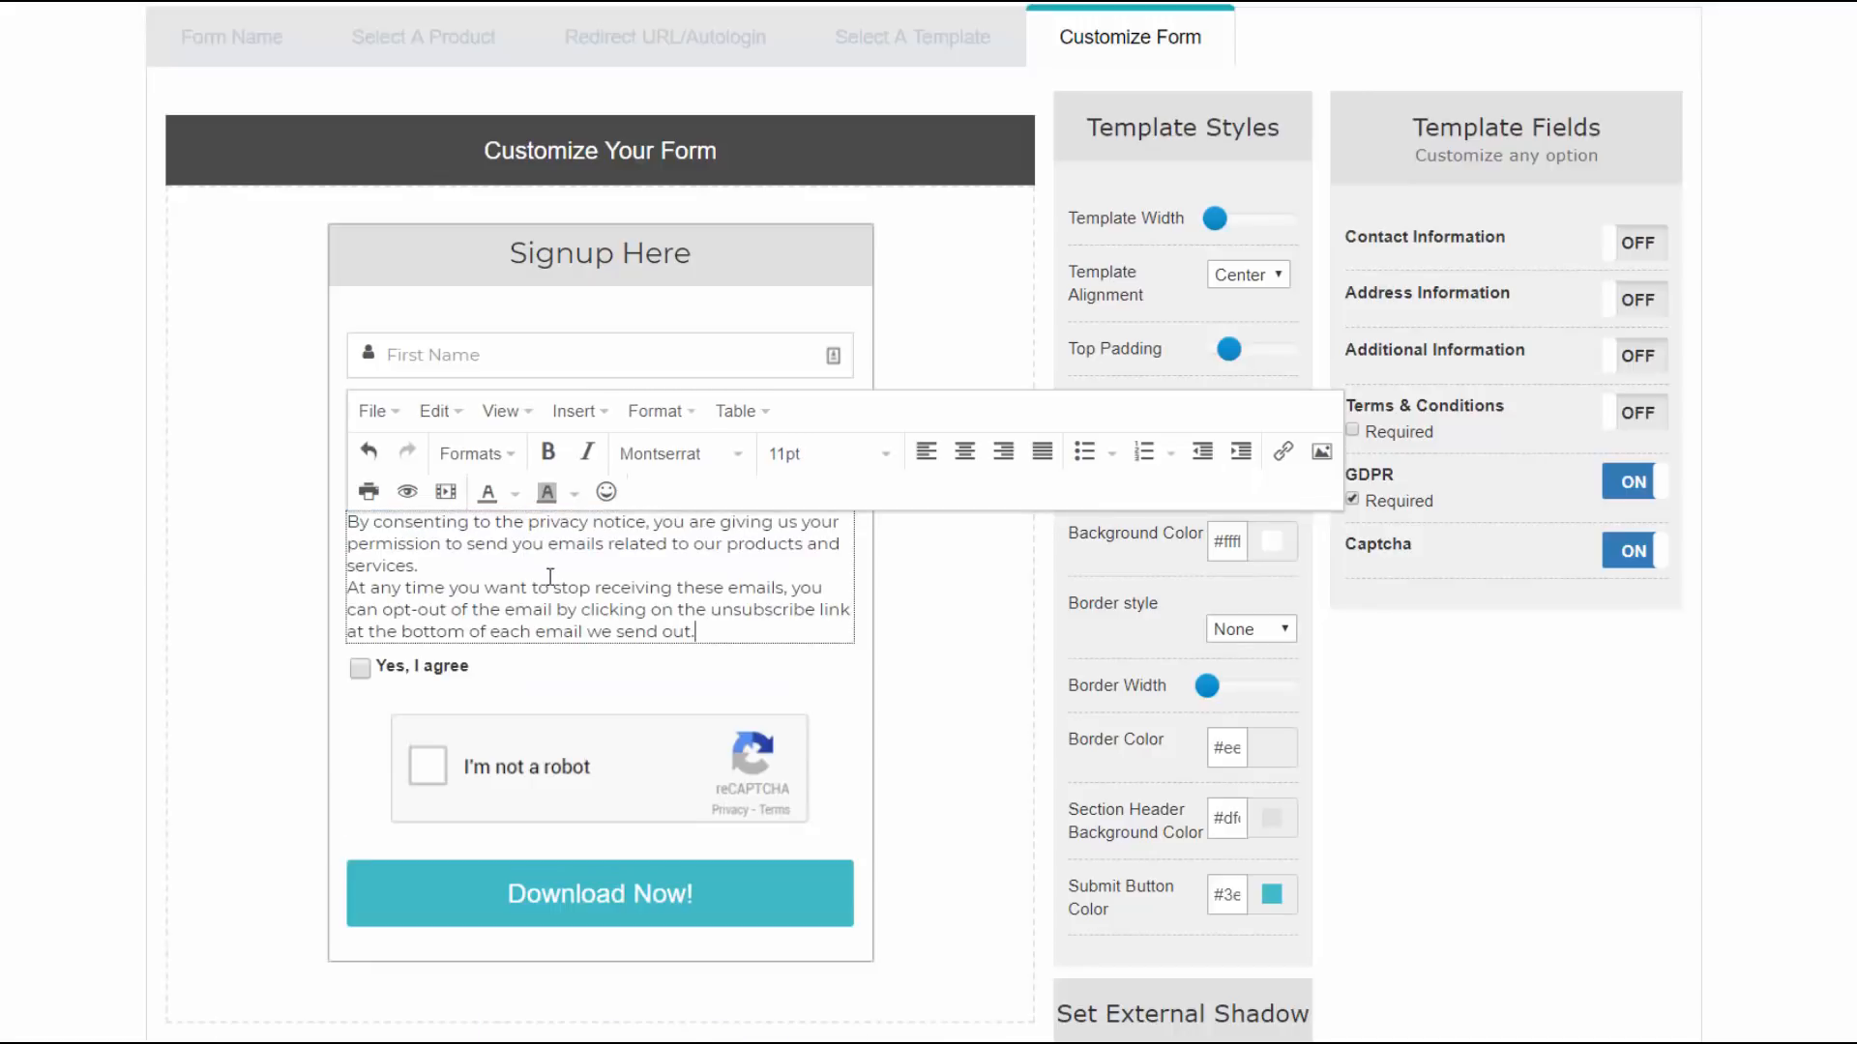
key(Return)
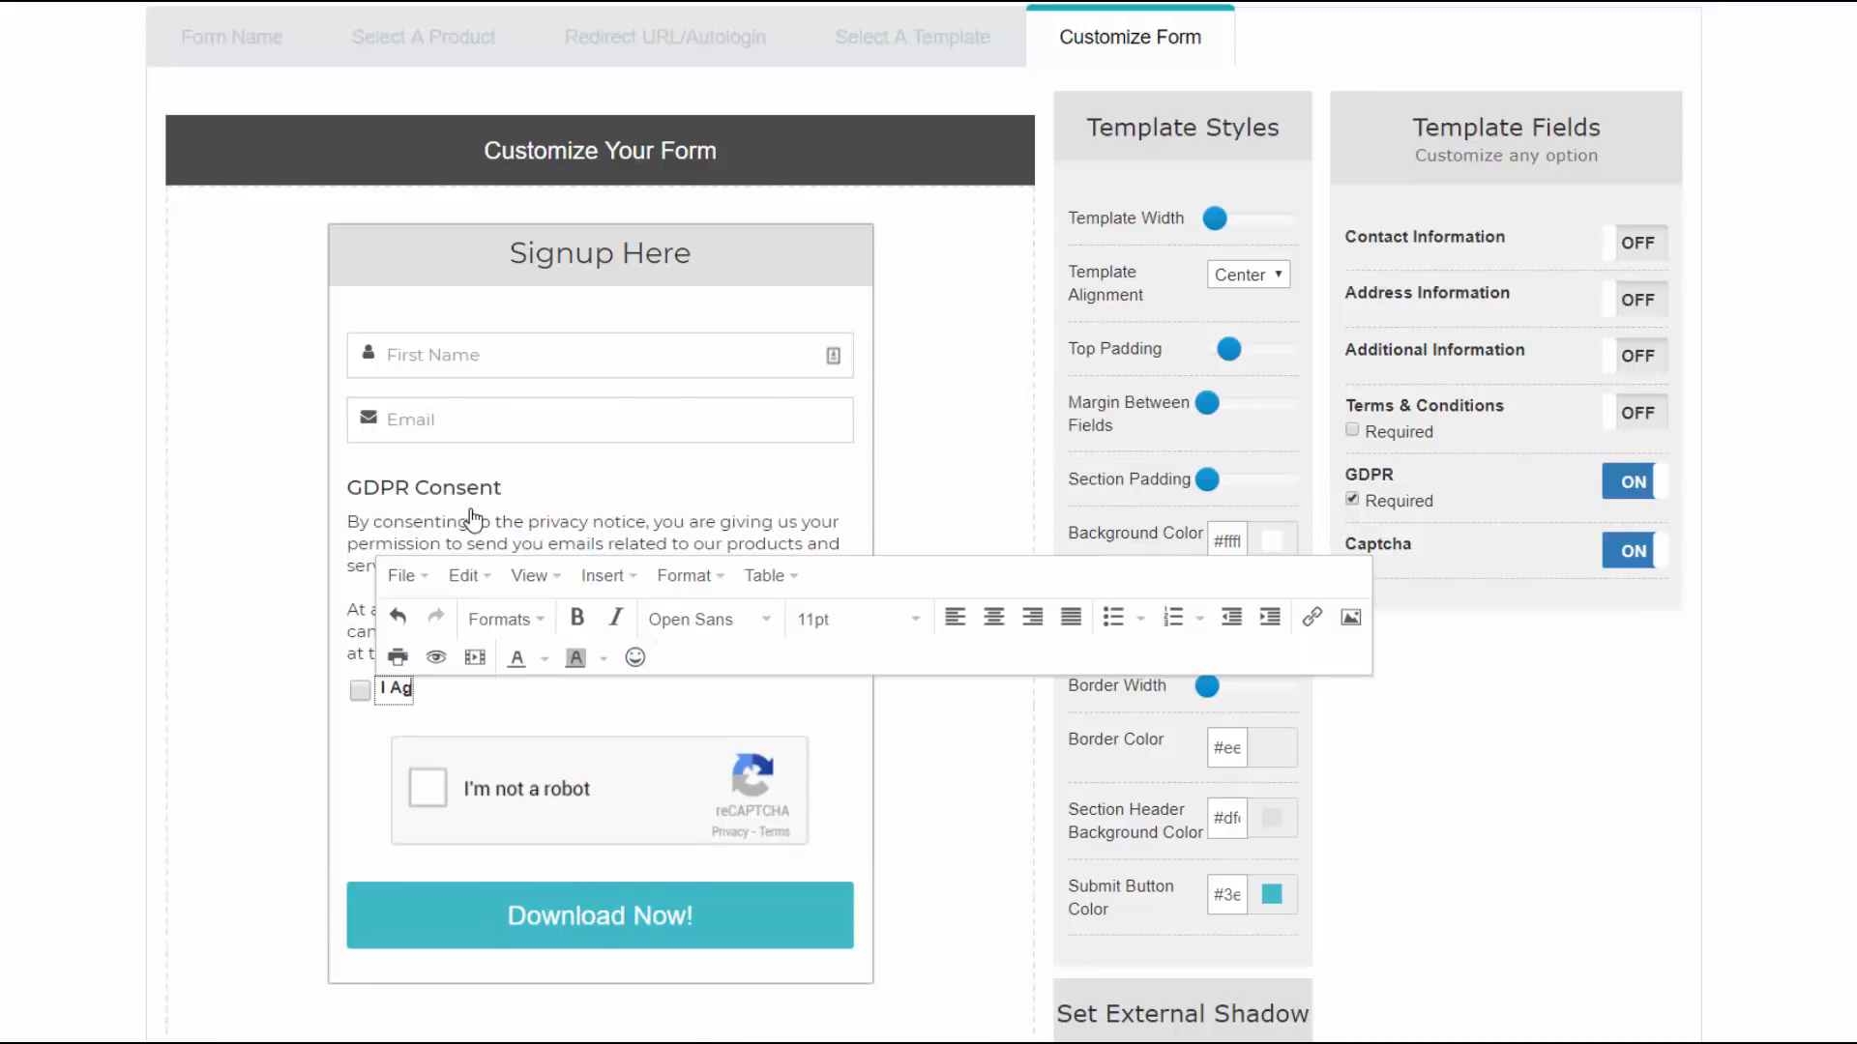
- Change the GDPR checkbox label to "I Agree!" and save the form
text(ree!)
click(242, 540)
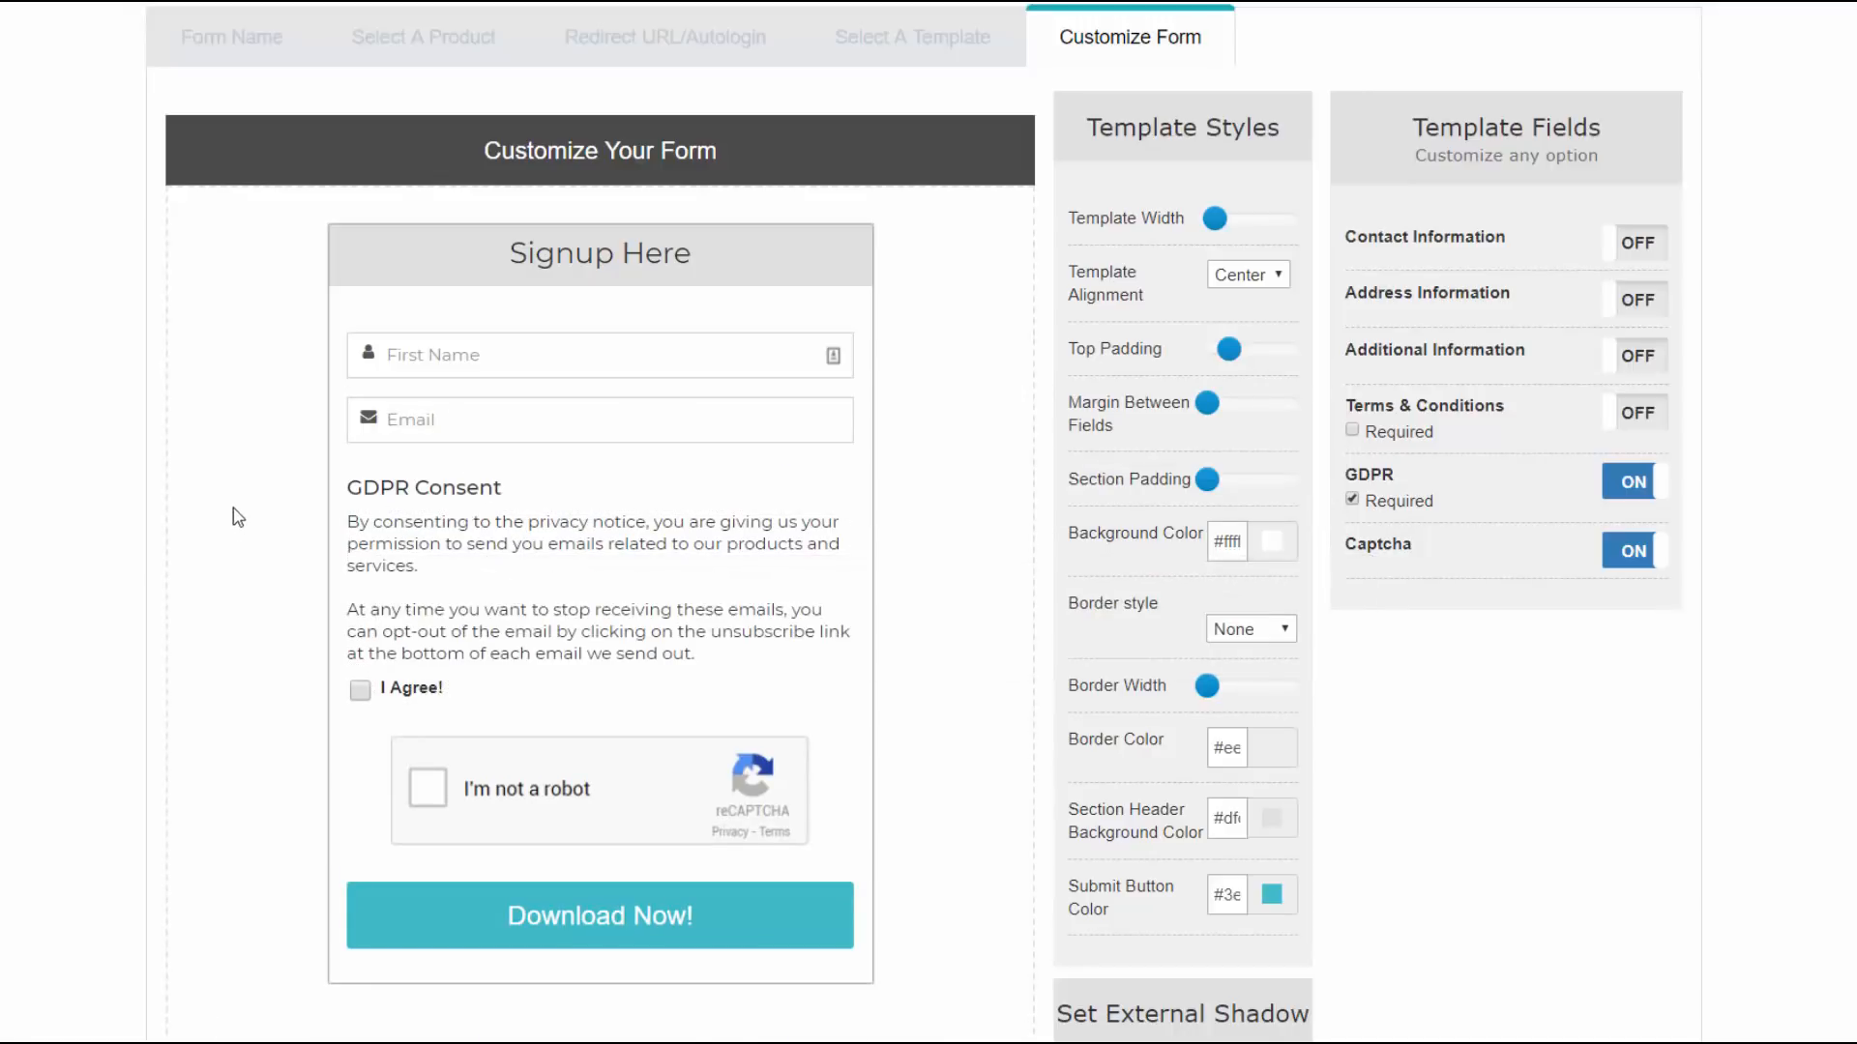
scroll(237, 527, down, 2)
click(920, 936)
- Publish a new WordPress page titled "GDPR Test" containing the form's shortcode [FormBuilder id="5"][/FormBuilder], and open its permalink
drag(1070, 546, 787, 549)
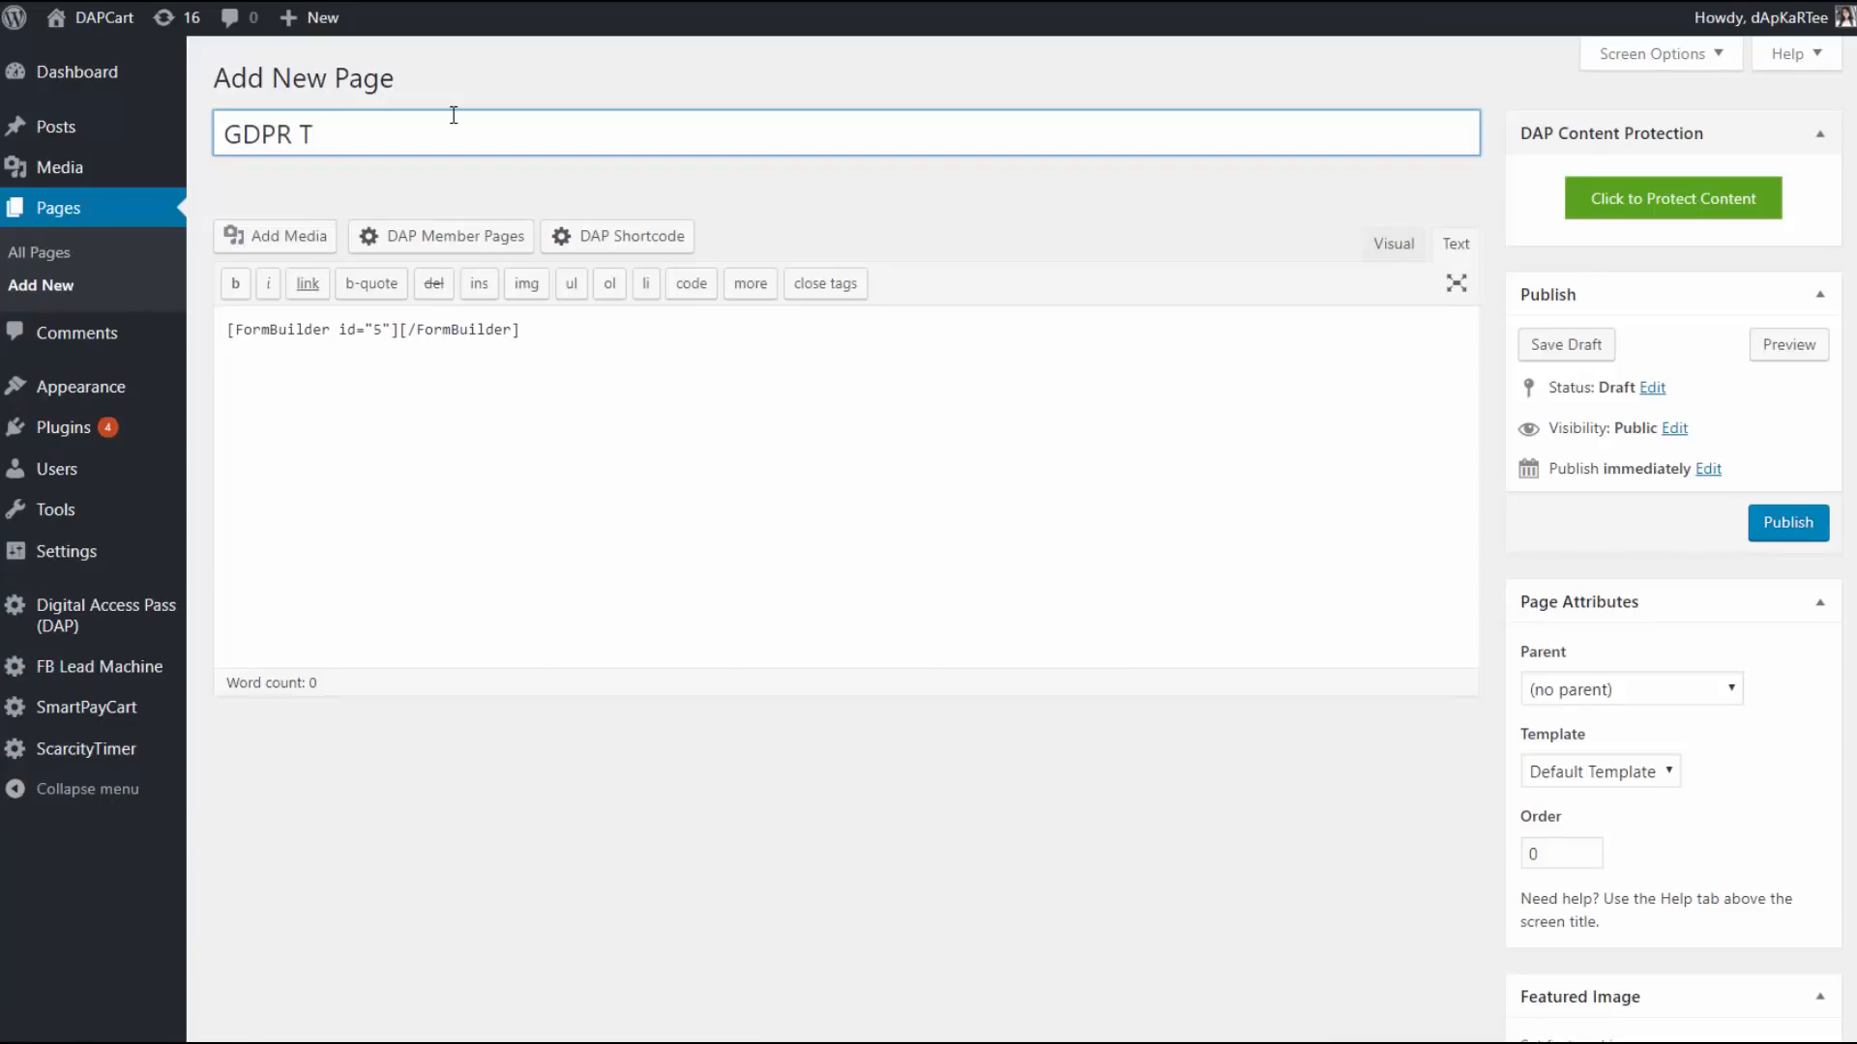
text(est)
click(1777, 515)
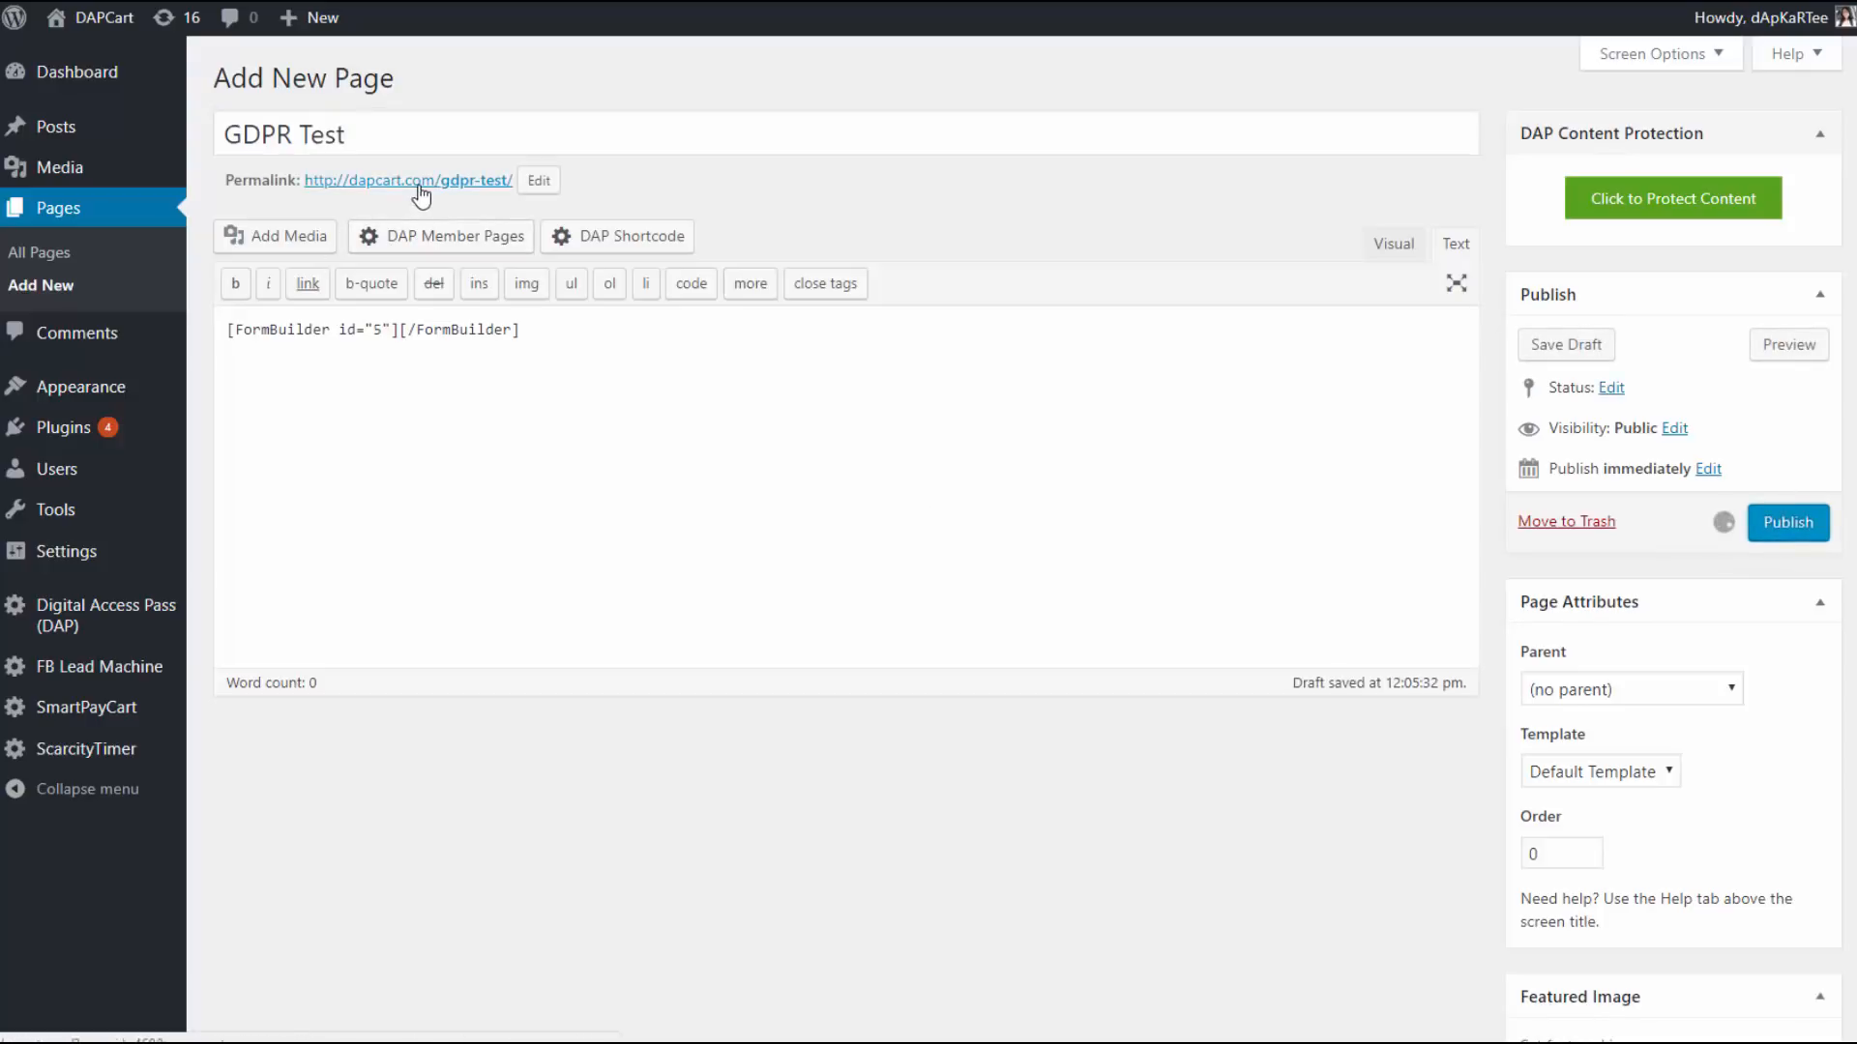
right_click(440, 181)
click(453, 195)
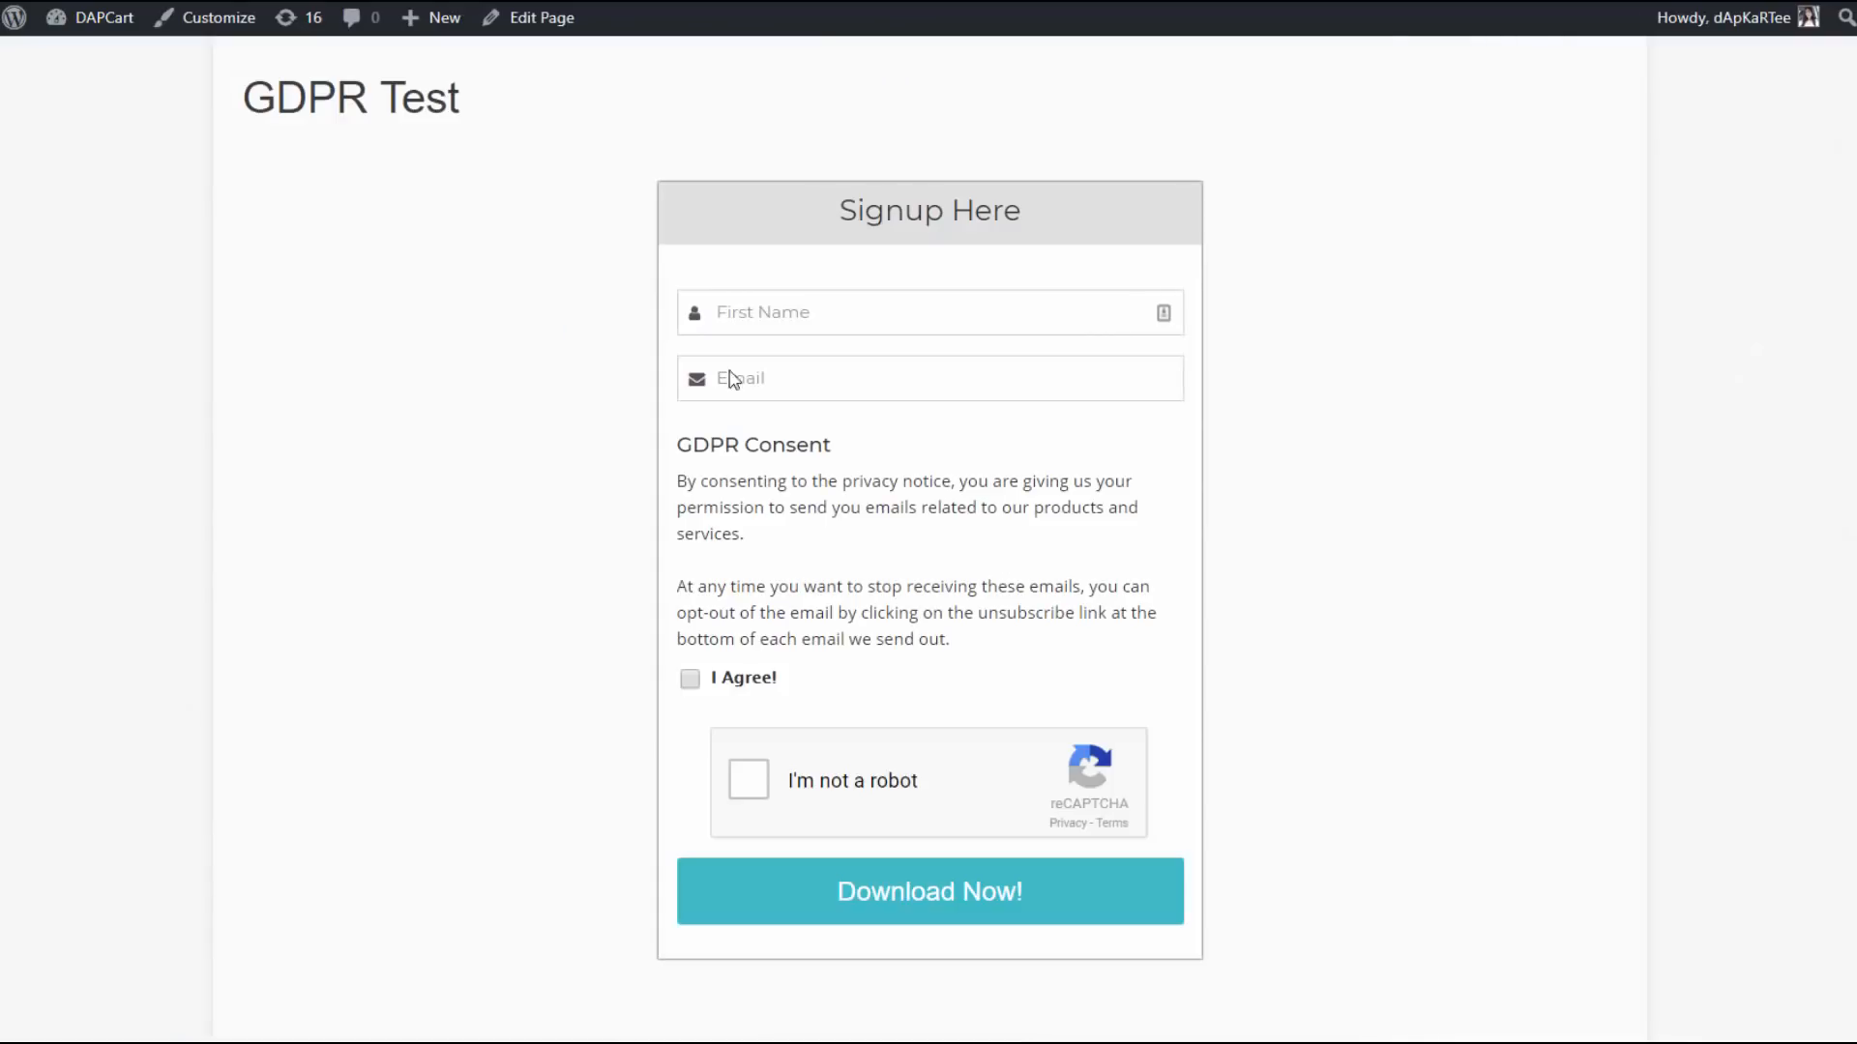
- Fill in the signup form's first name and email, complete the captcha, and try to submit without GDPR consent
click(772, 308)
click(796, 361)
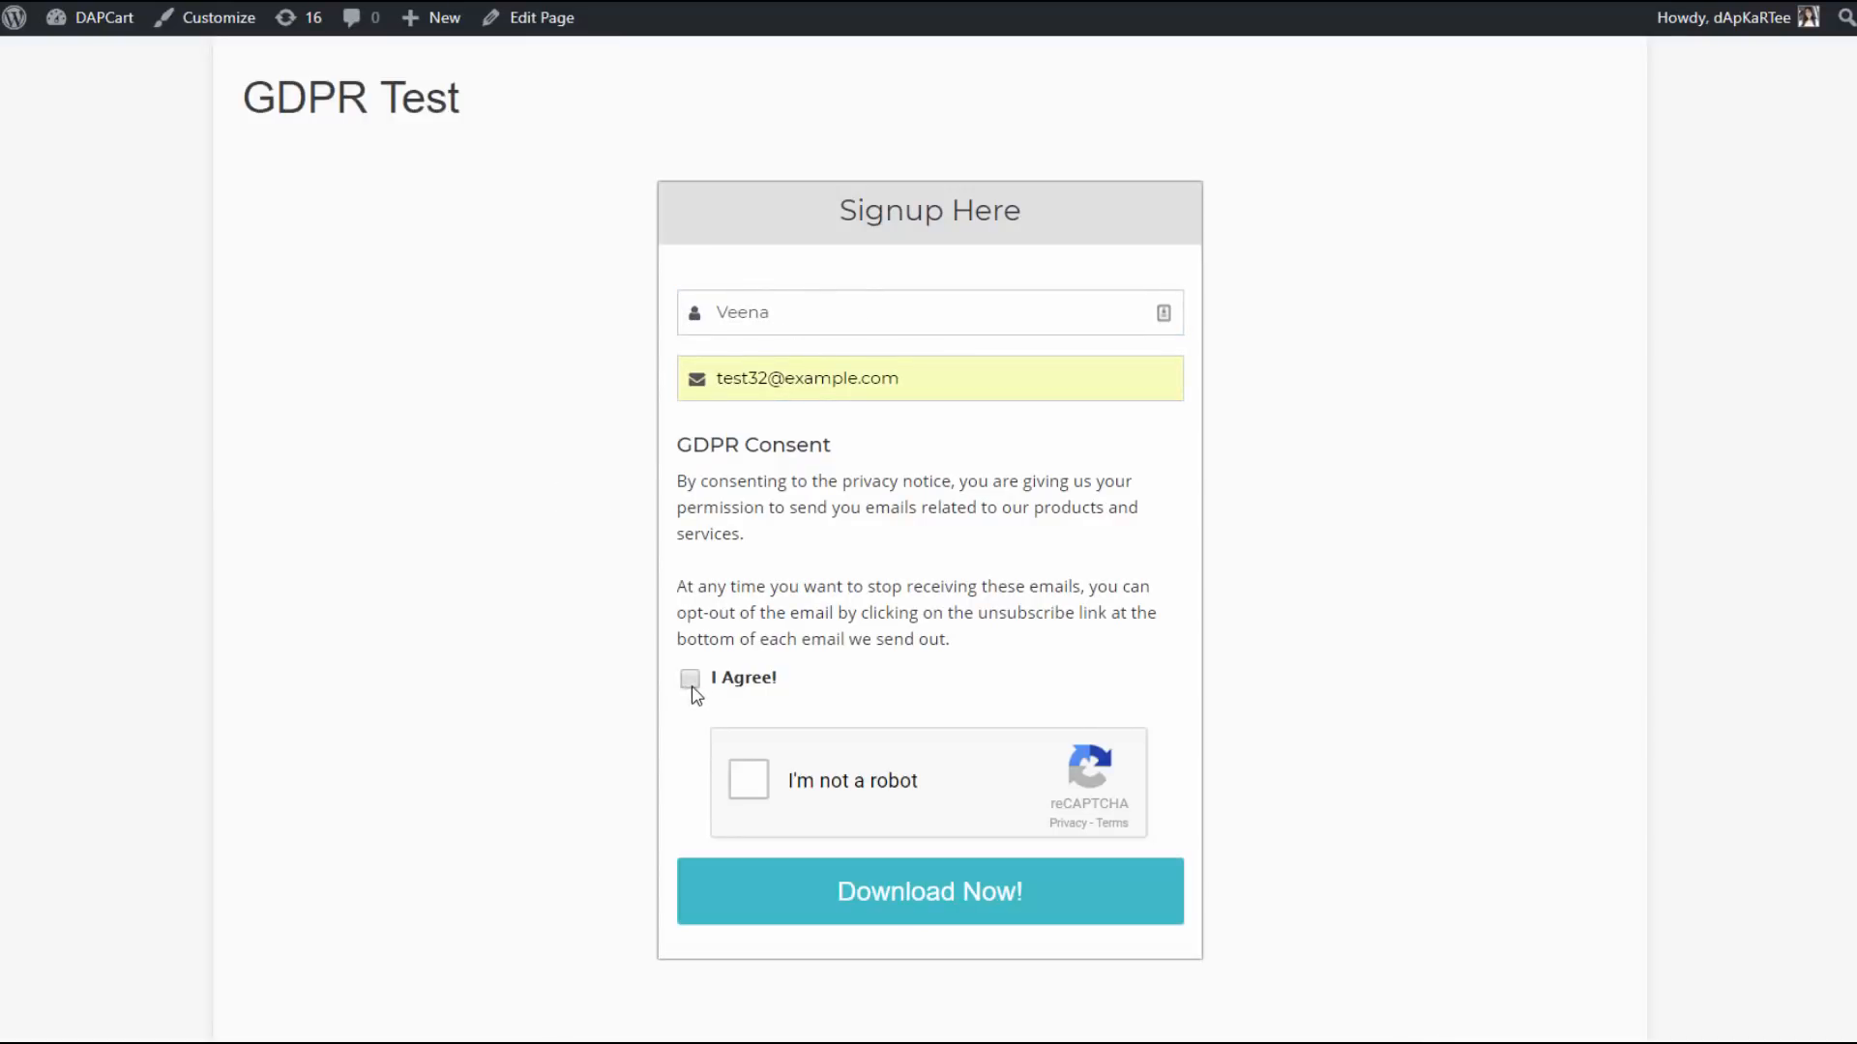
click(749, 780)
click(918, 896)
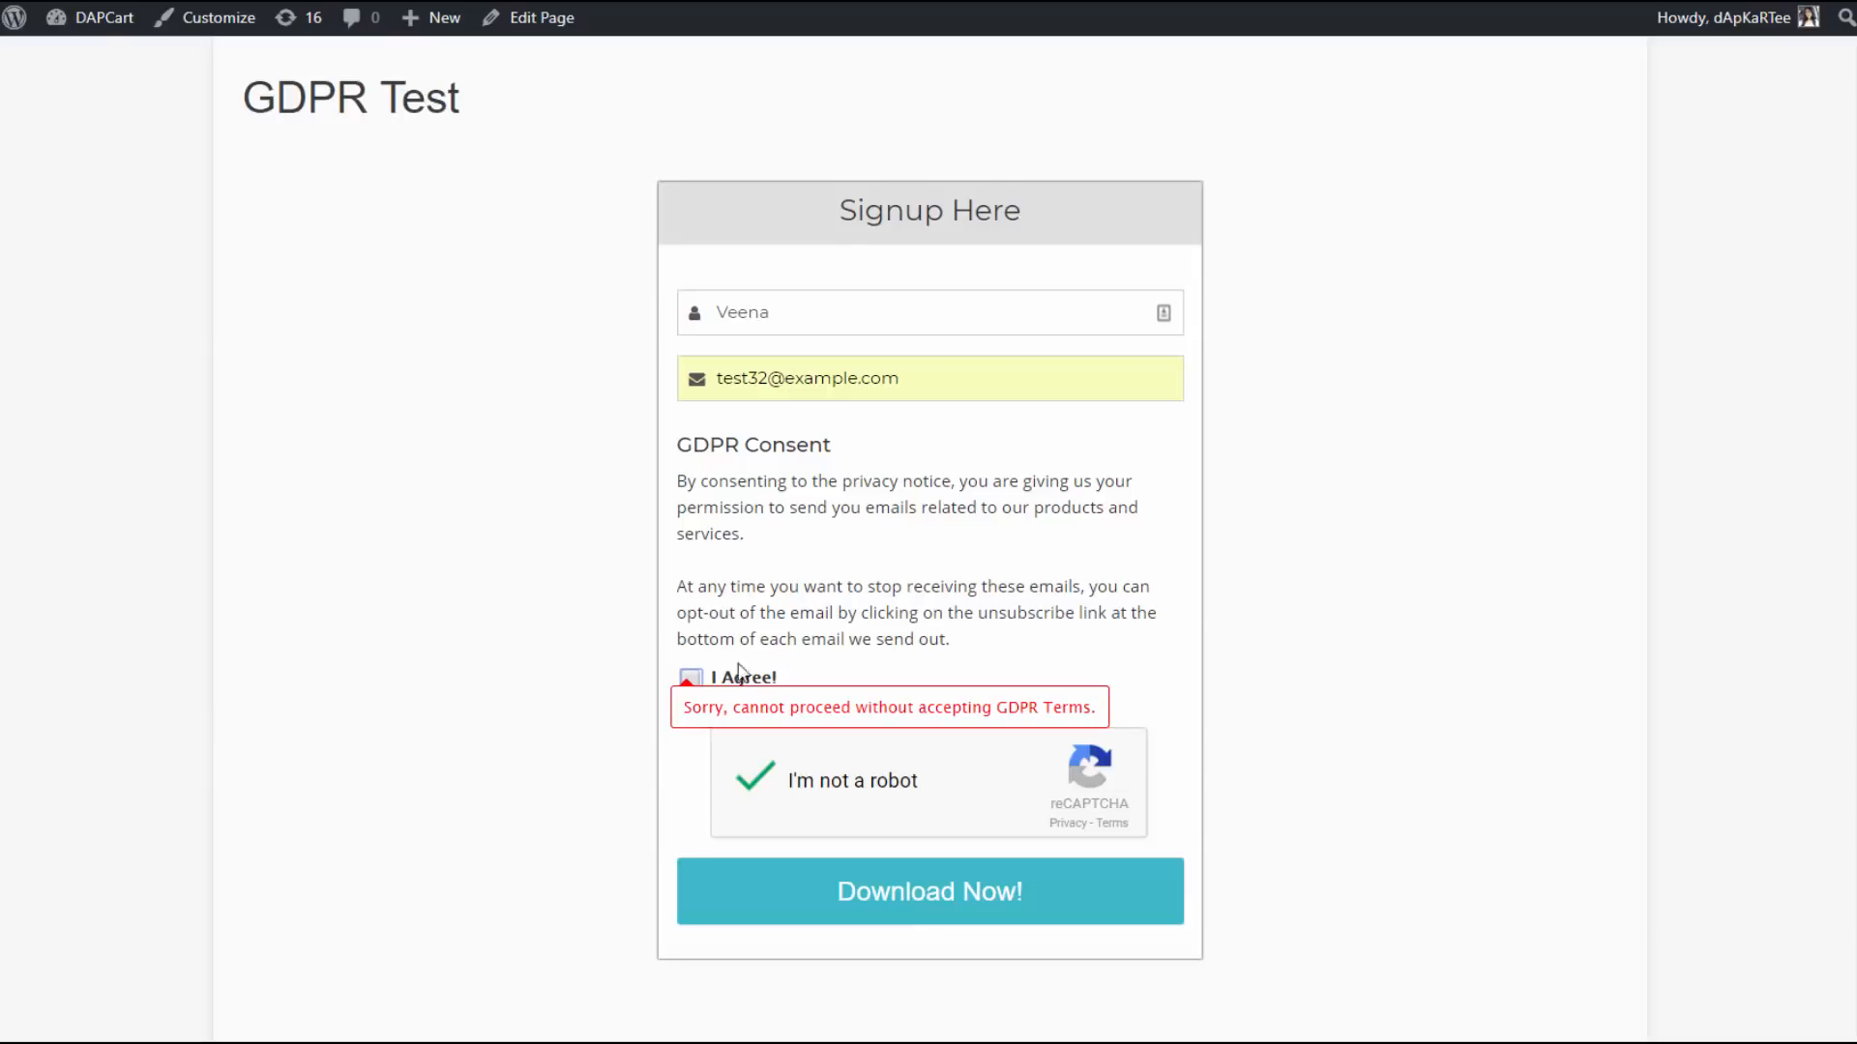
- Agree to the GDPR consent on the signup form and submit it again
click(688, 679)
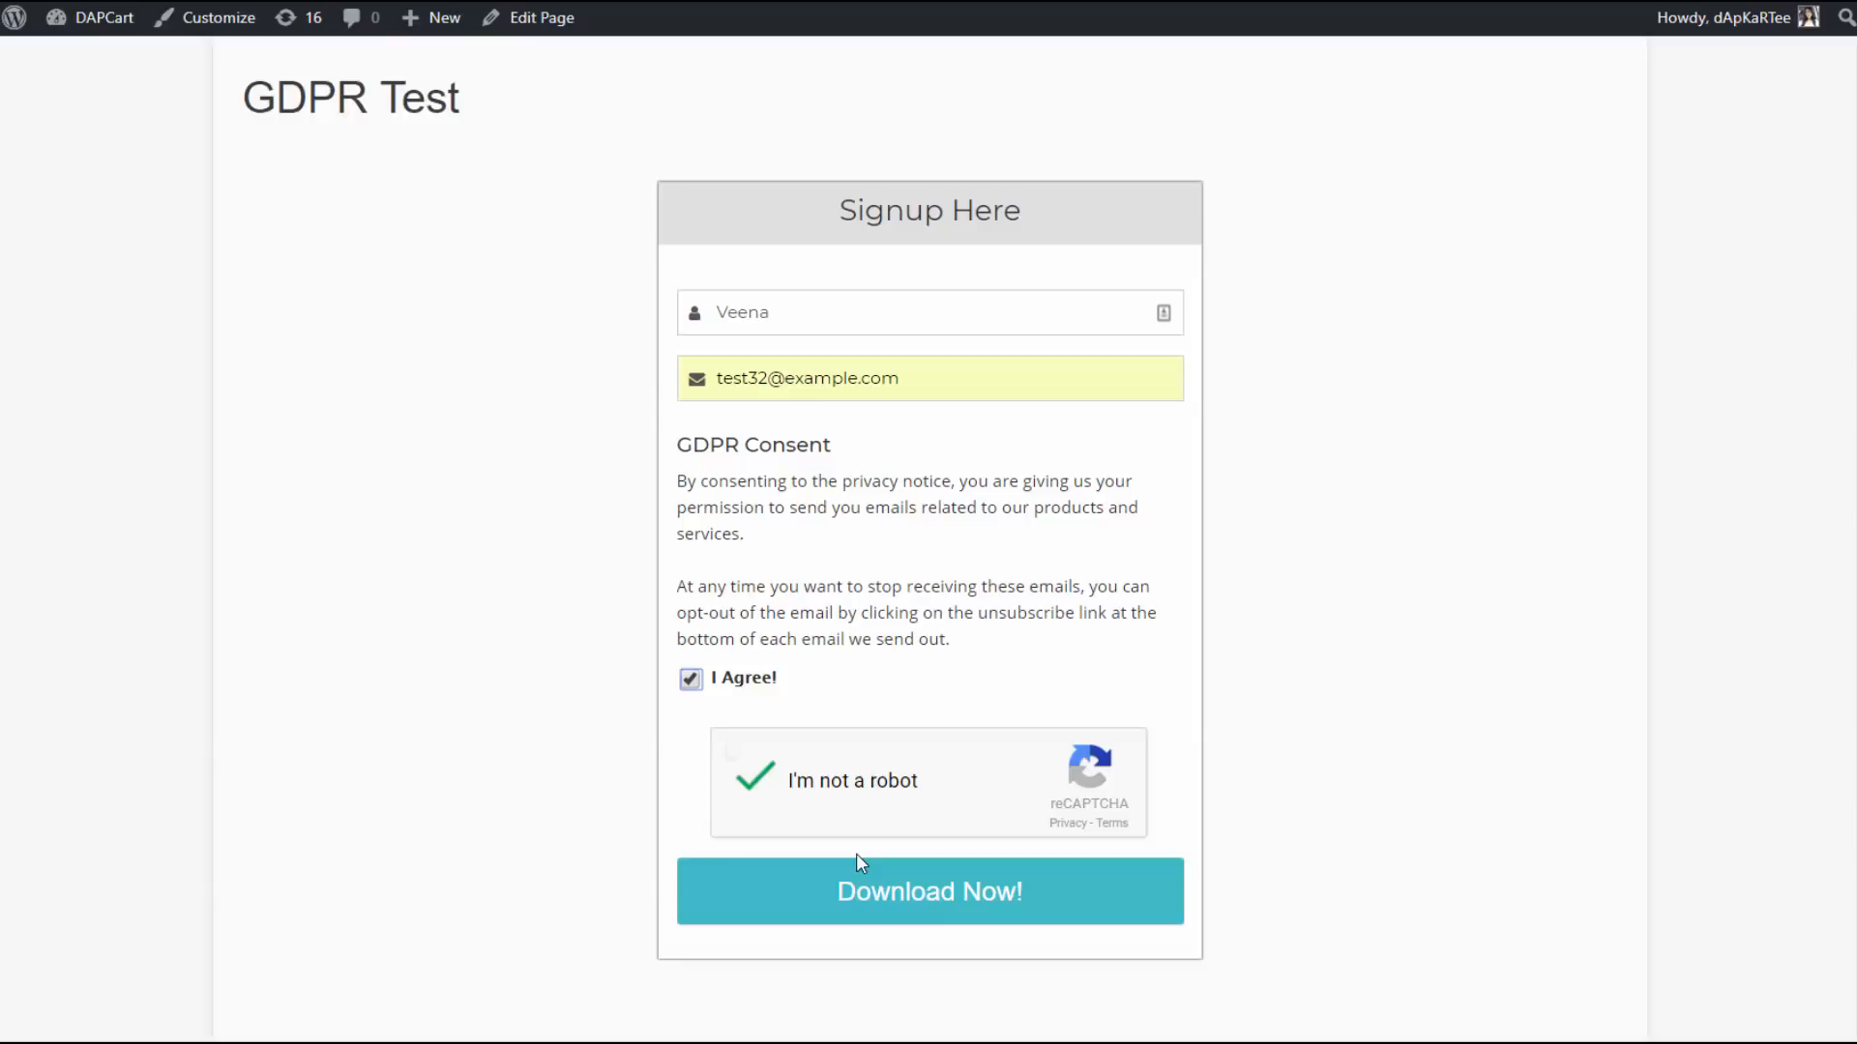
click(938, 899)
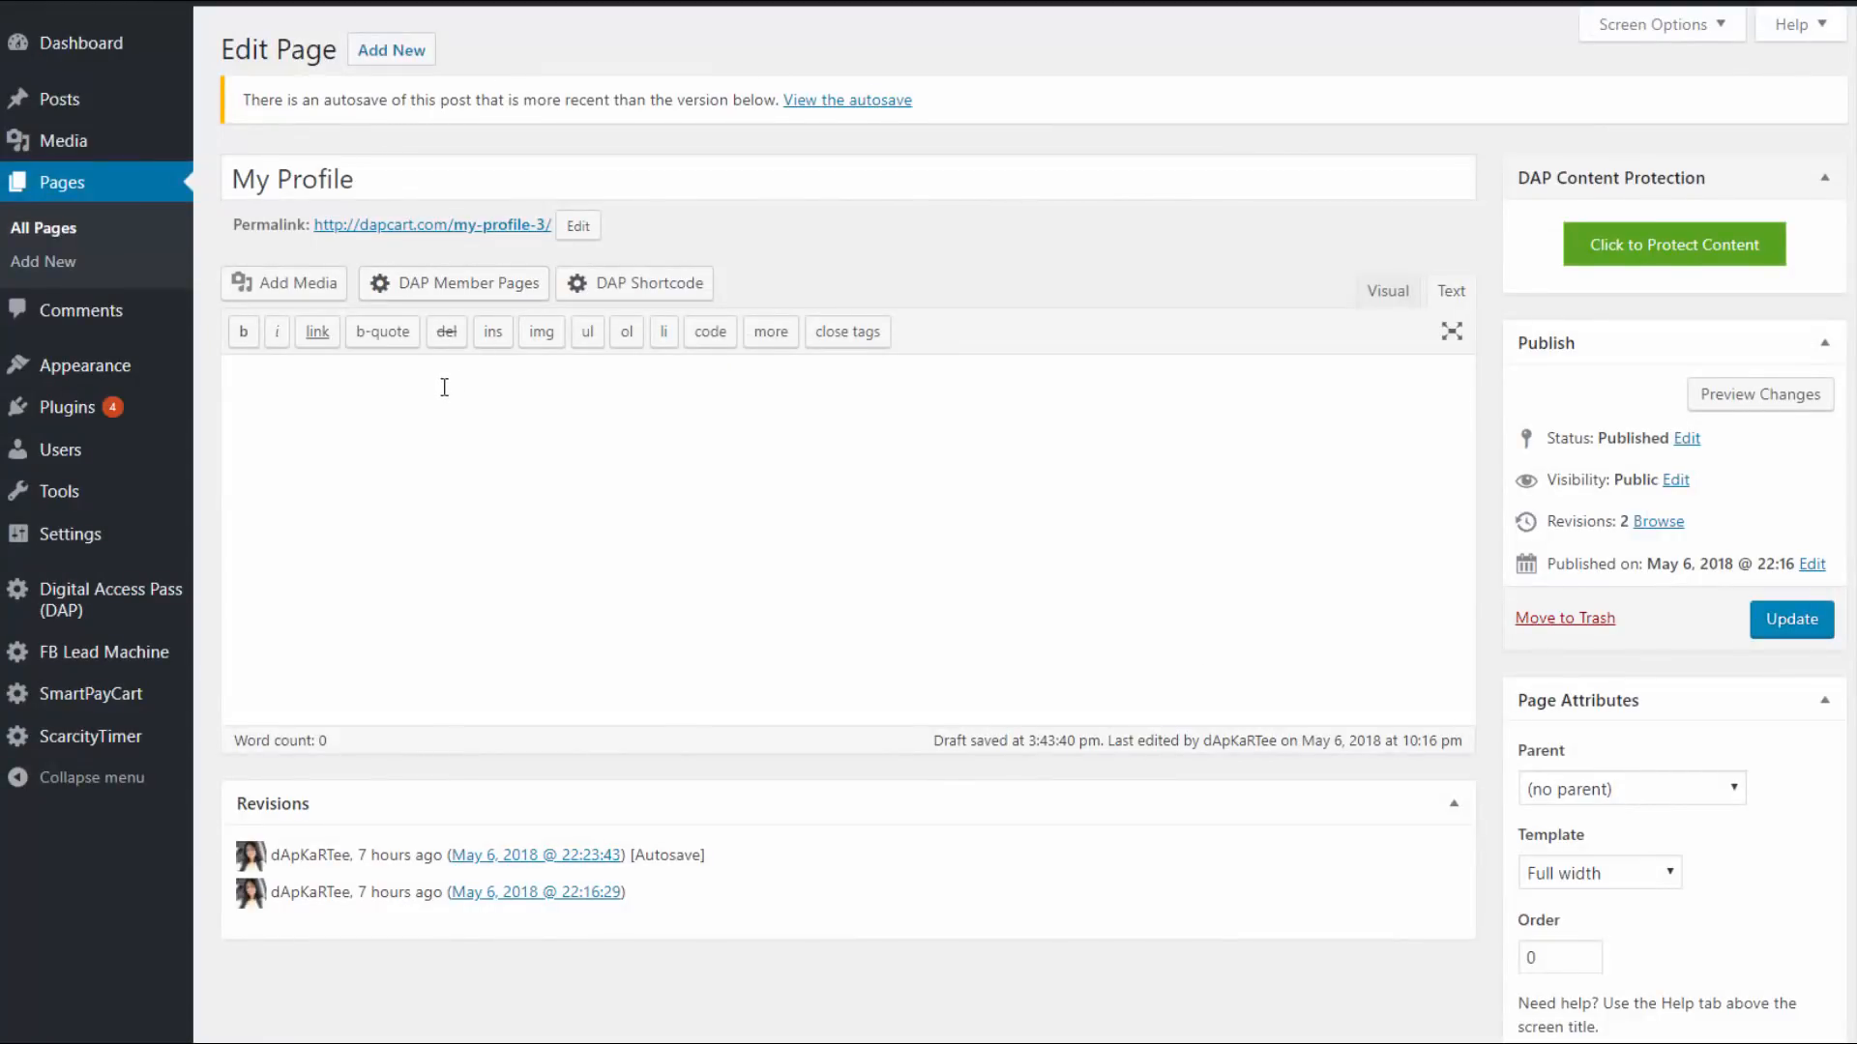
- Start generating a My Profile member page shortcode for the My Profile page and bring up its GDPR options
click(386, 427)
click(497, 286)
click(882, 400)
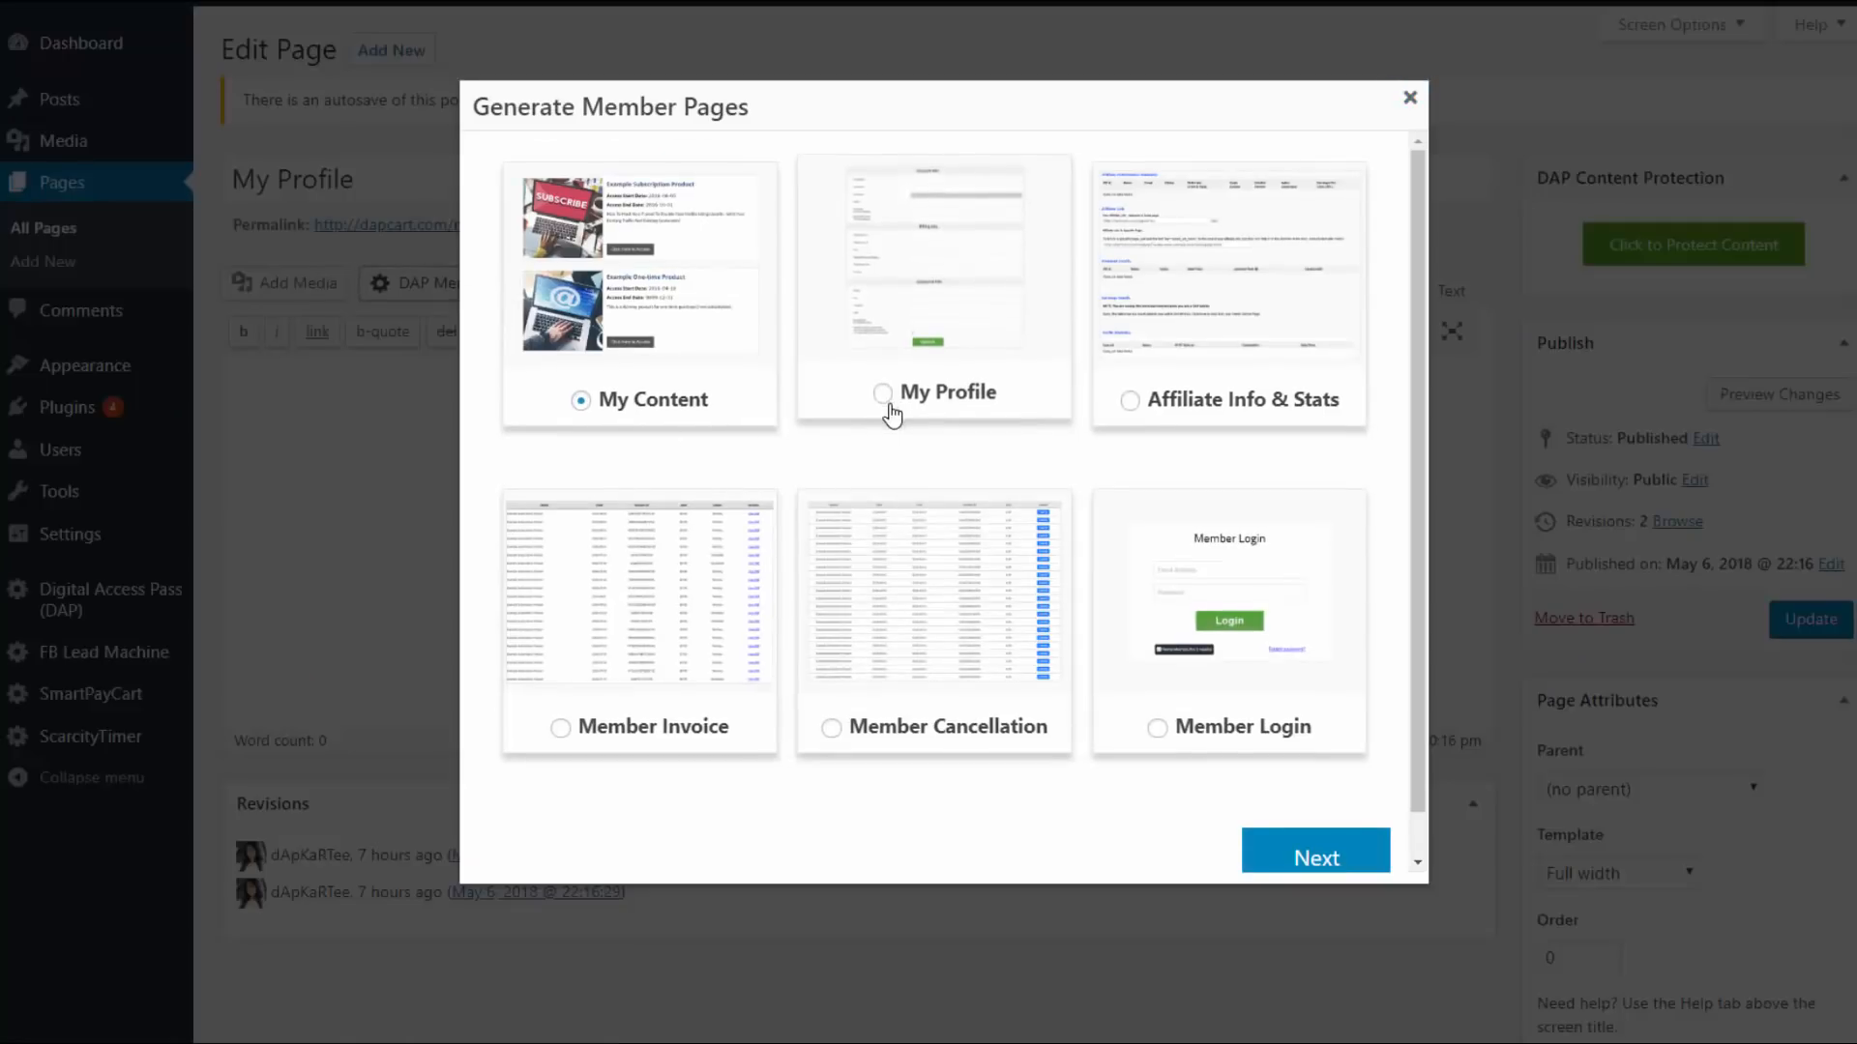
scroll(938, 589, down, 15)
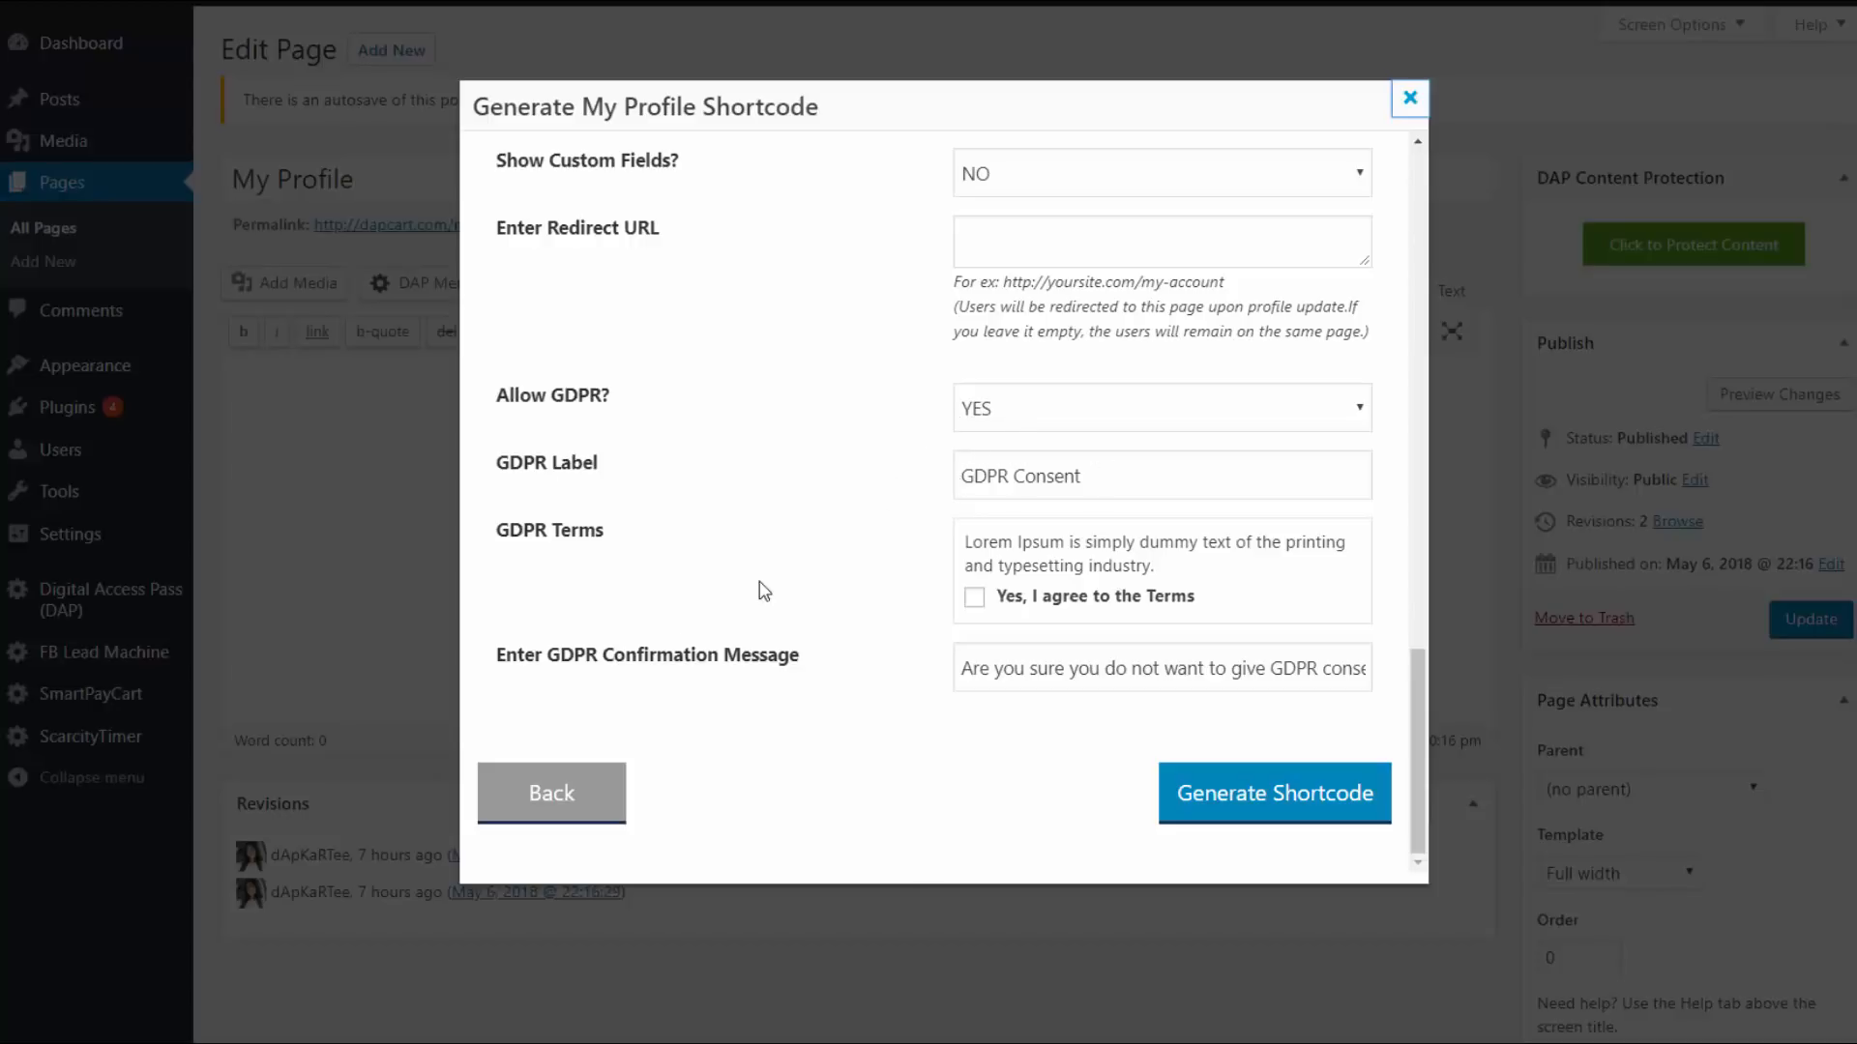
- Replace the GDPR Terms placeholder with the privacy consent and unsubscribe notice, separating the two paragraphs with a blank line
click(1155, 565)
key(ctrl+a)
text(By consenting to the privacy notice, you are giving us your permission to send you emails related to our products and services. At any time you want to stop receiving these emails, you can opt-out of the email by clicking on the unsubscribe link at the bottom of each email we send out.)
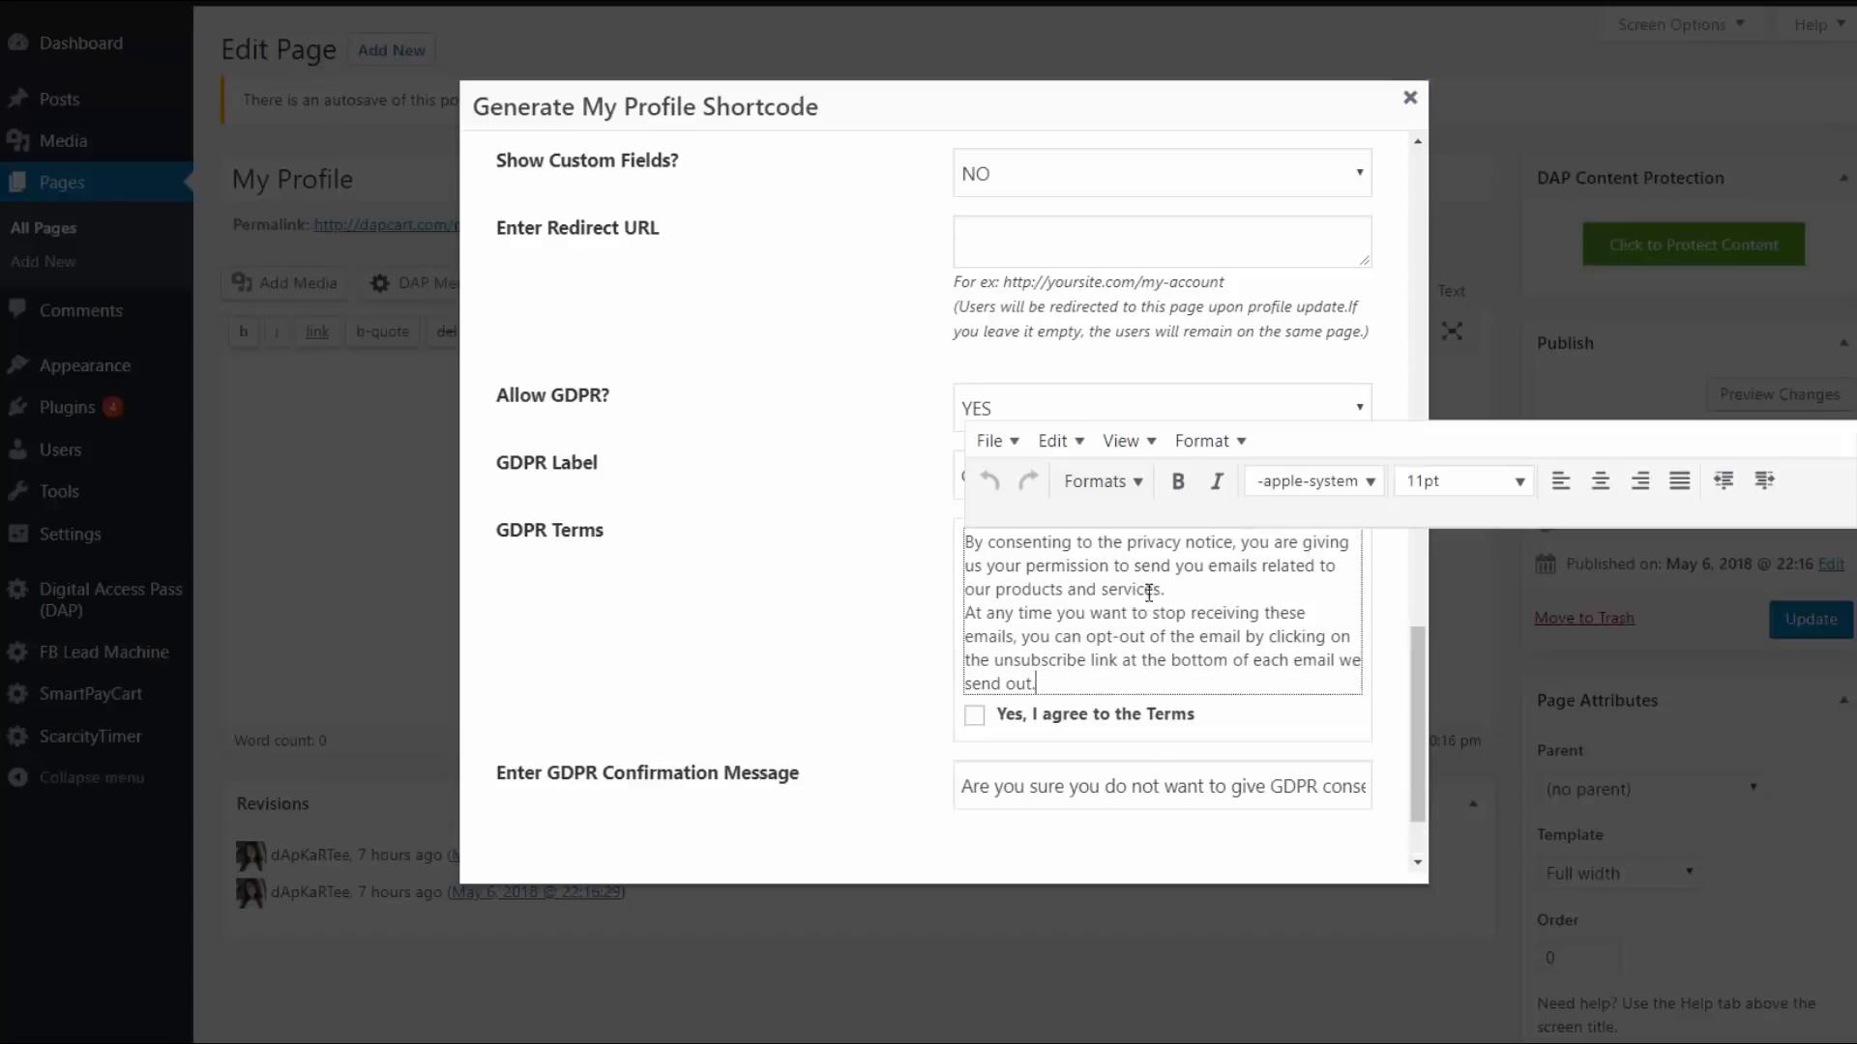
click(1225, 590)
key(Return)
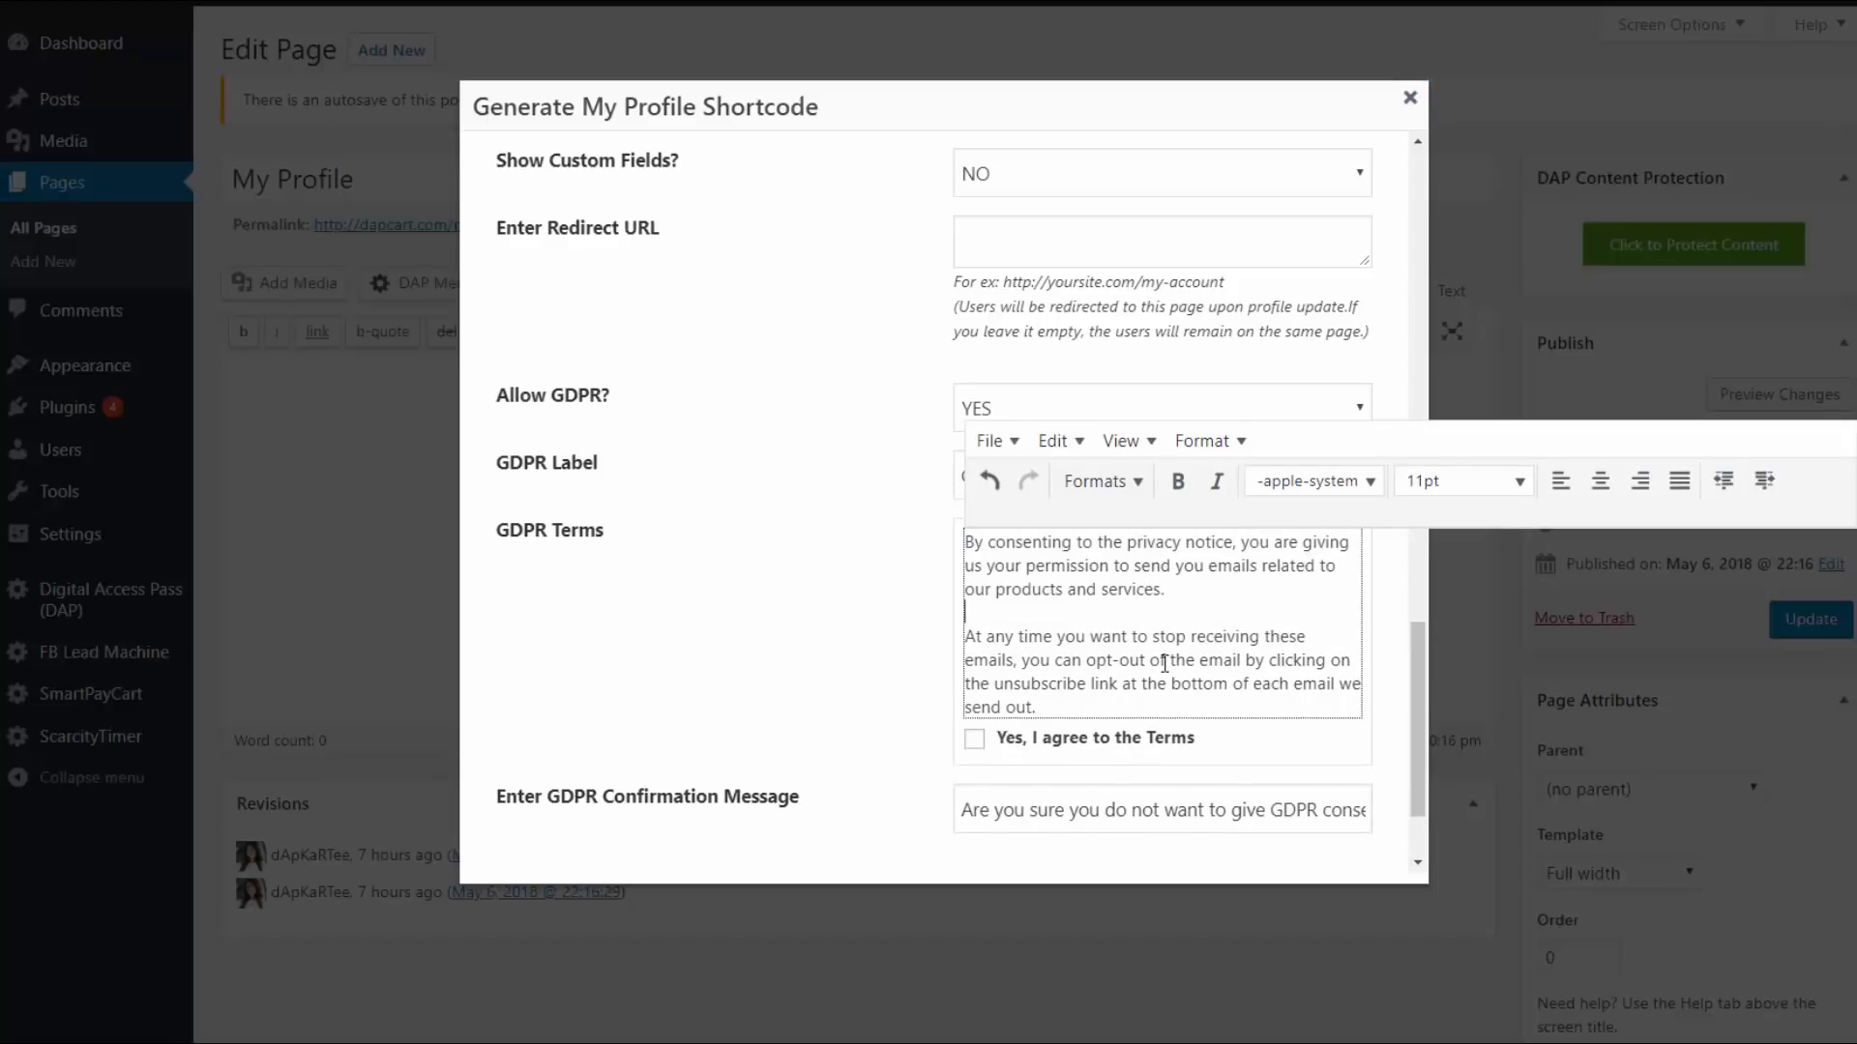
- Set the GDPR Terms checkbox label to "I agree!" with the box ticked, and generate the My Profile shortcode
click(1056, 748)
click(1057, 753)
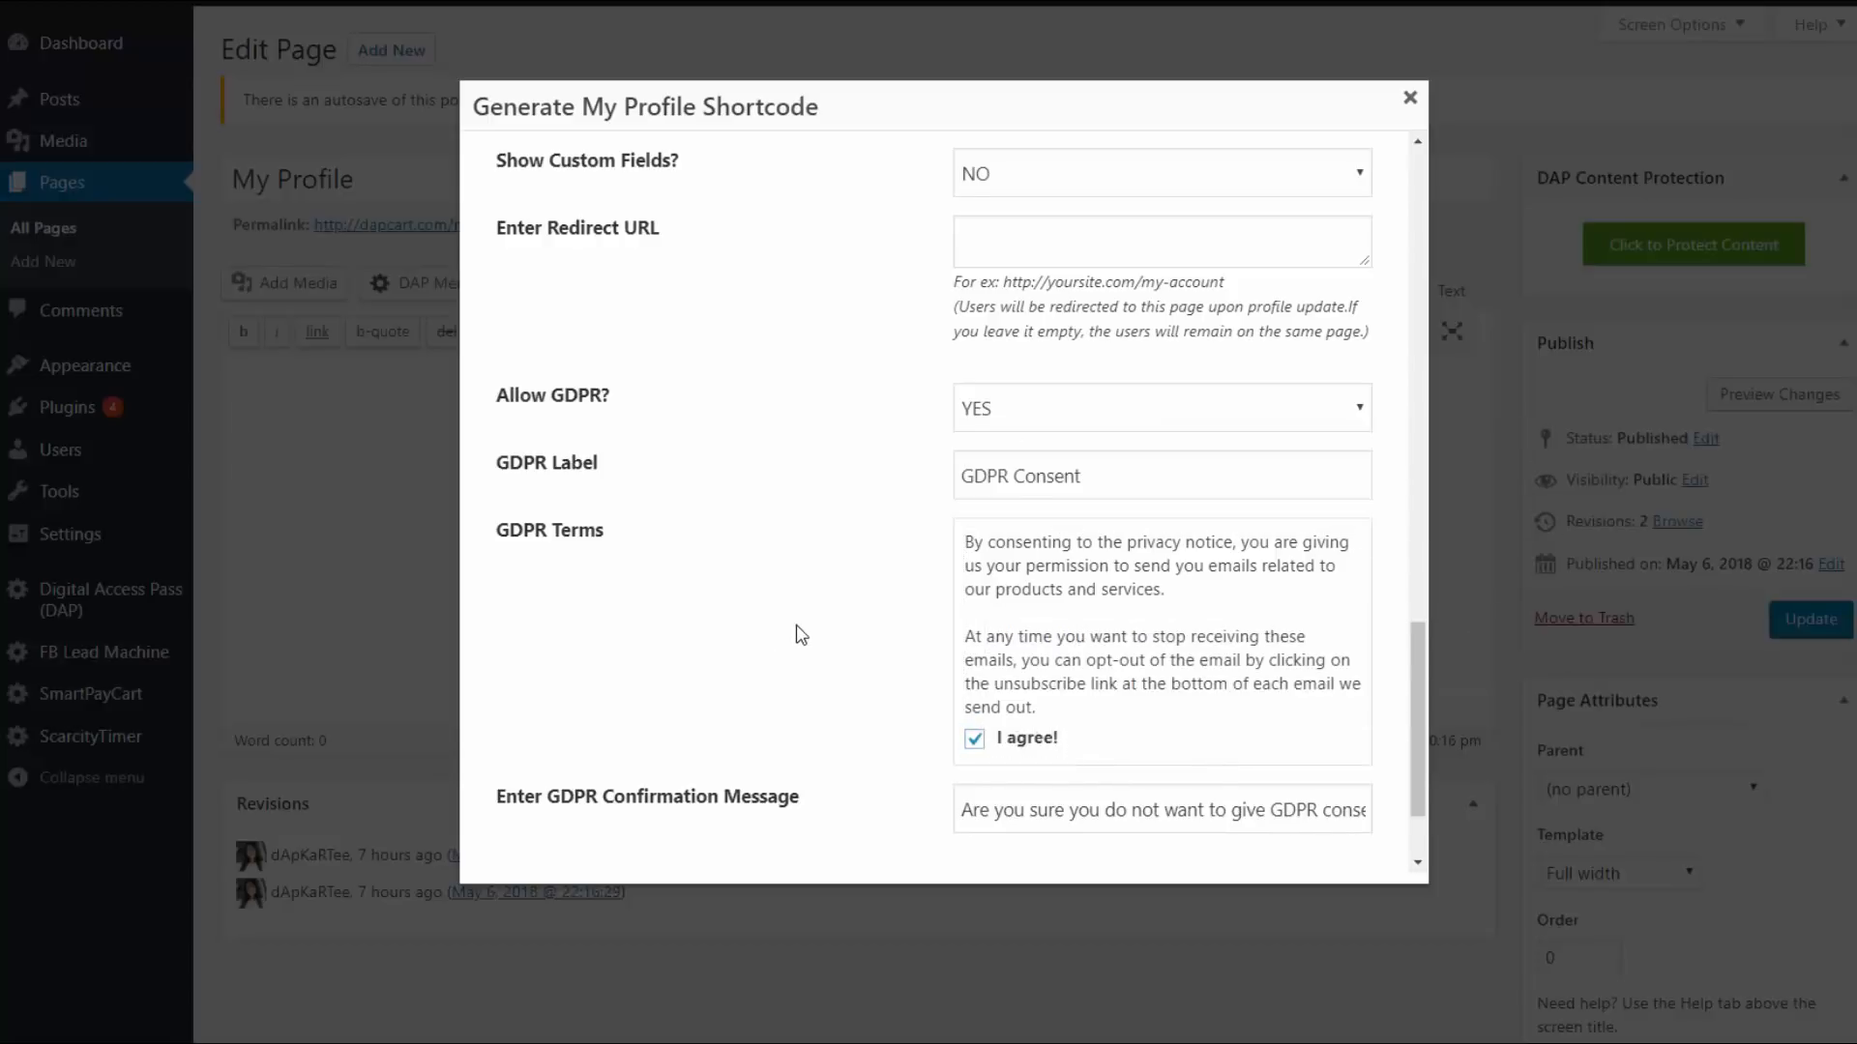
scroll(648, 779, down, 1)
scroll(677, 778, down, 1)
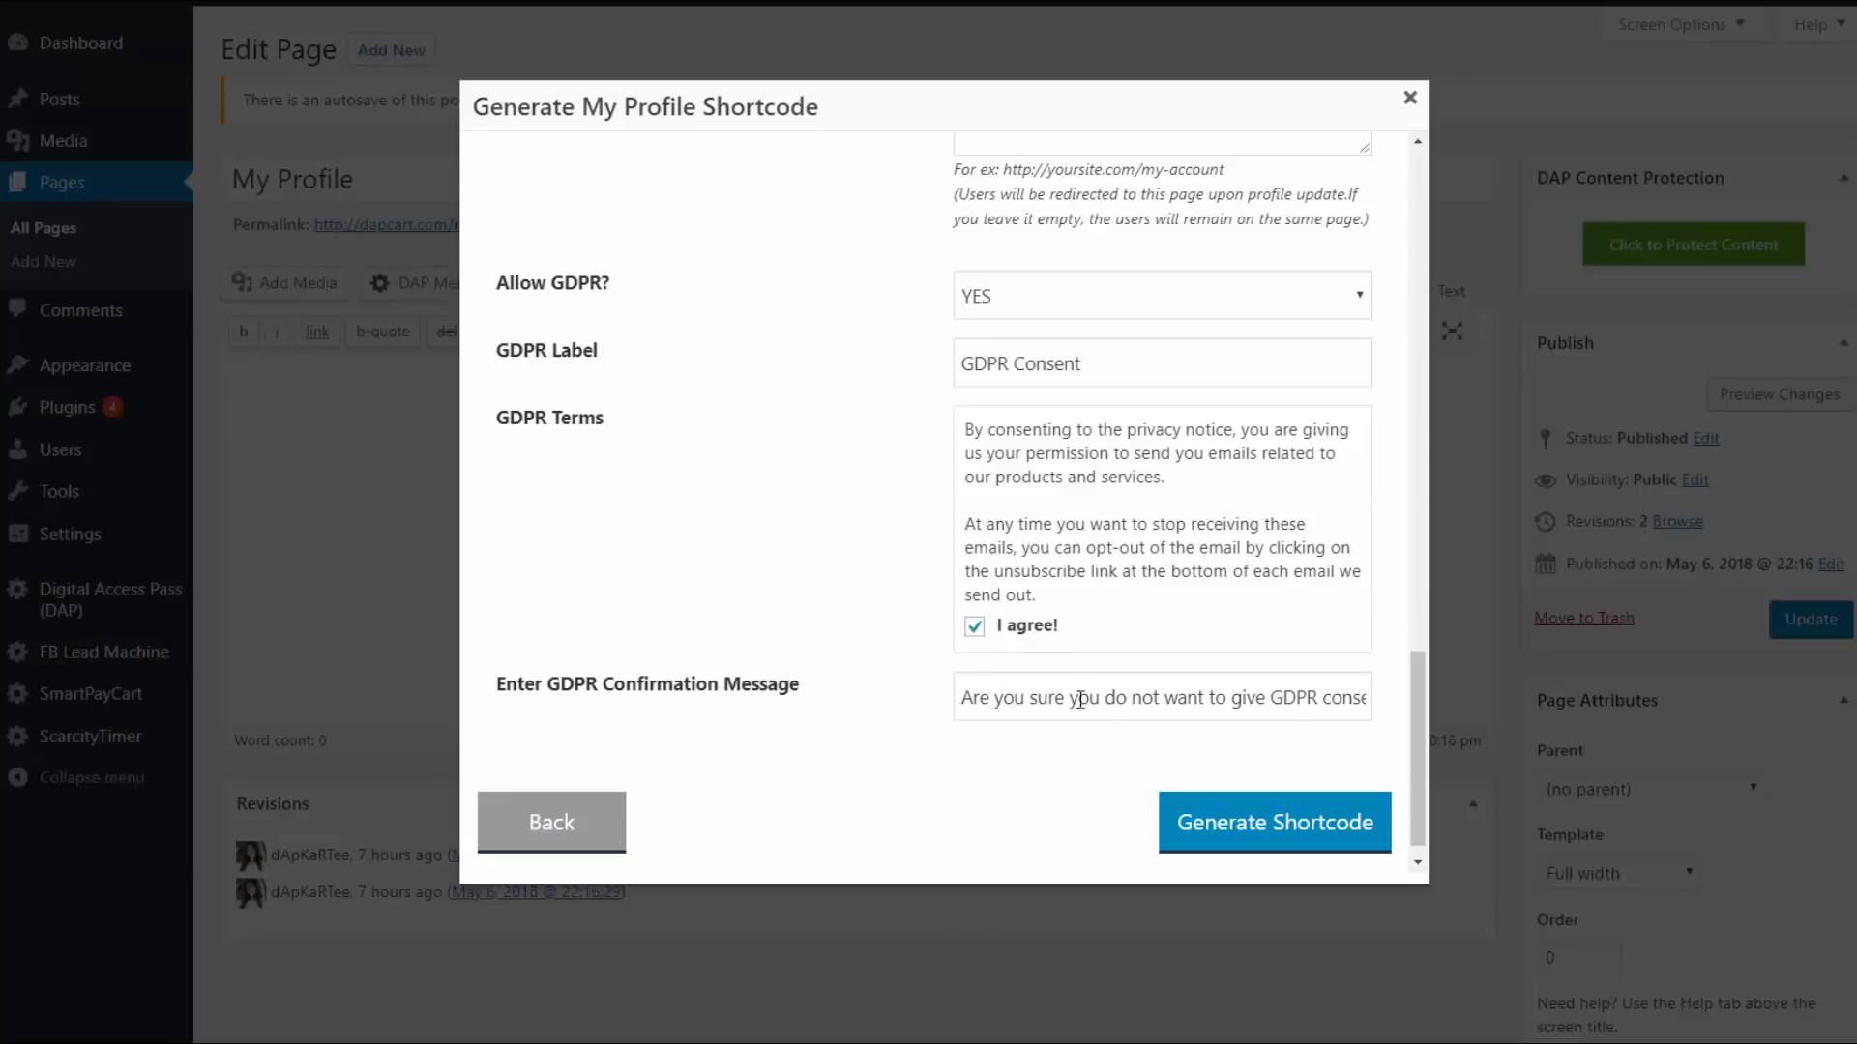
drag(1100, 698, 1279, 699)
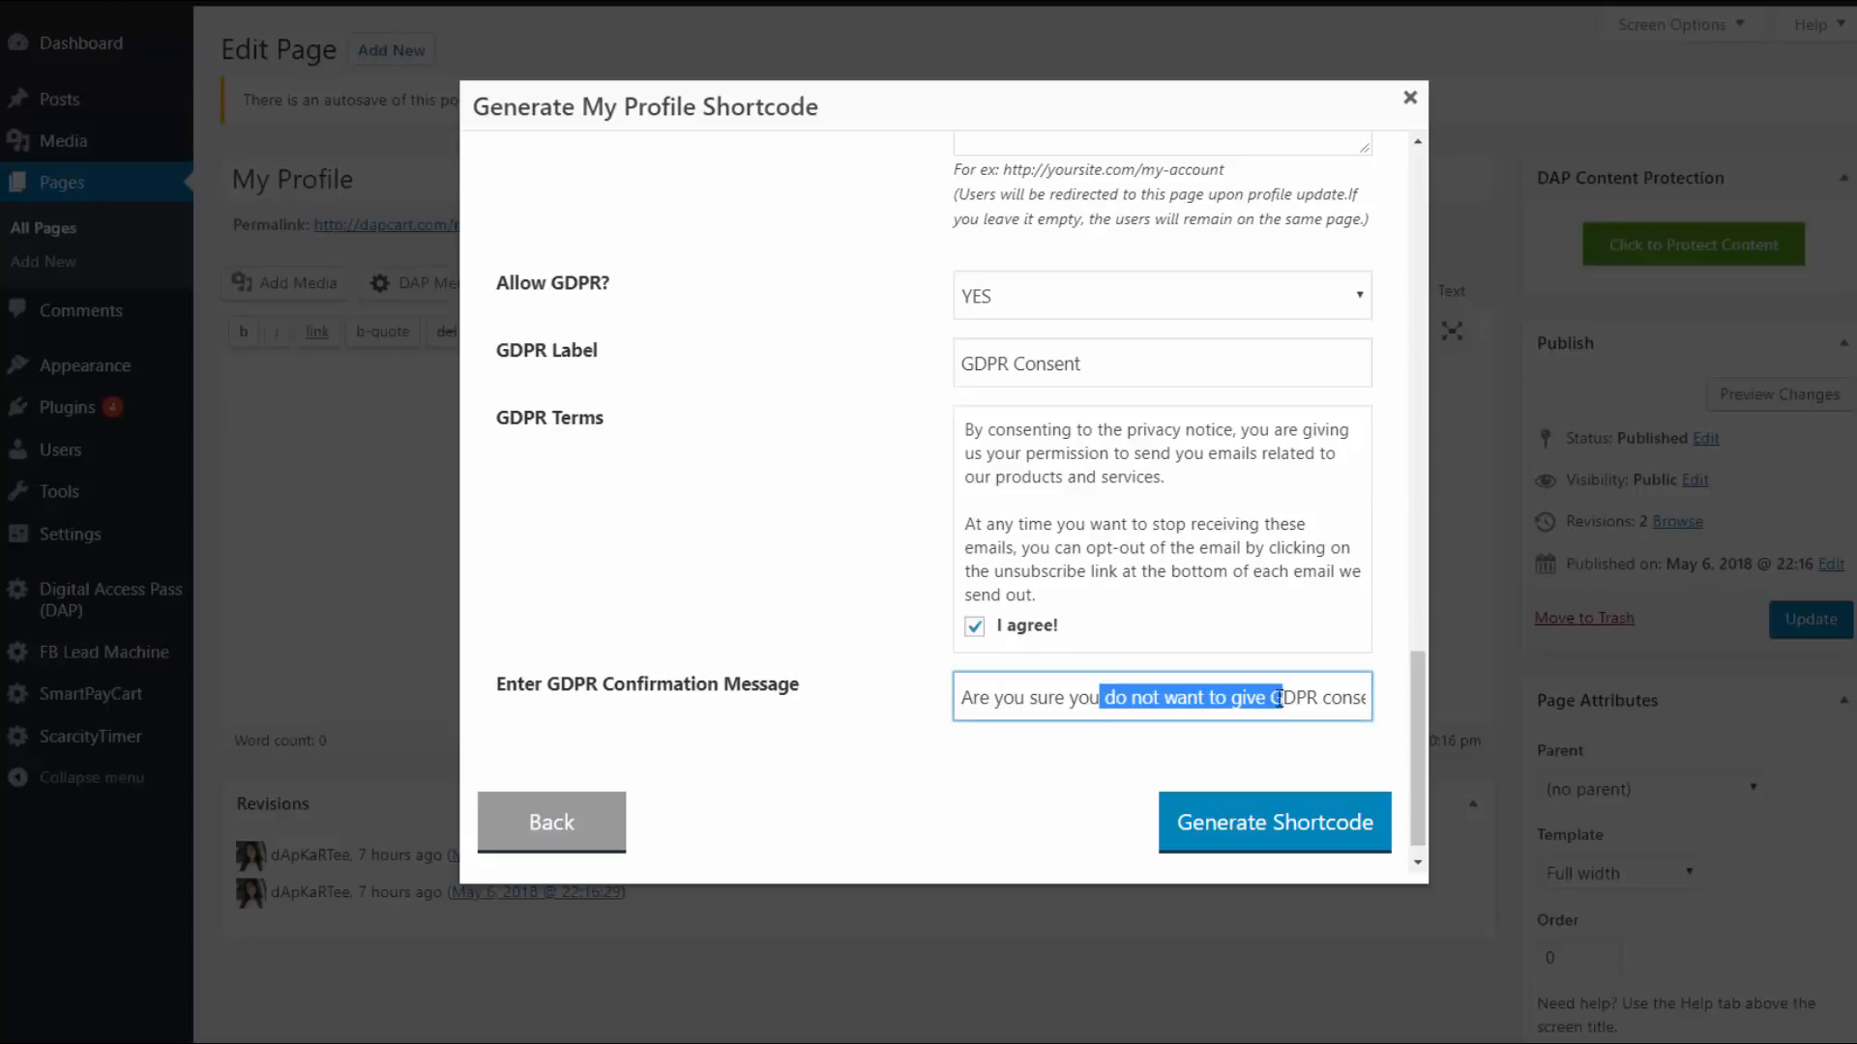
click(1237, 820)
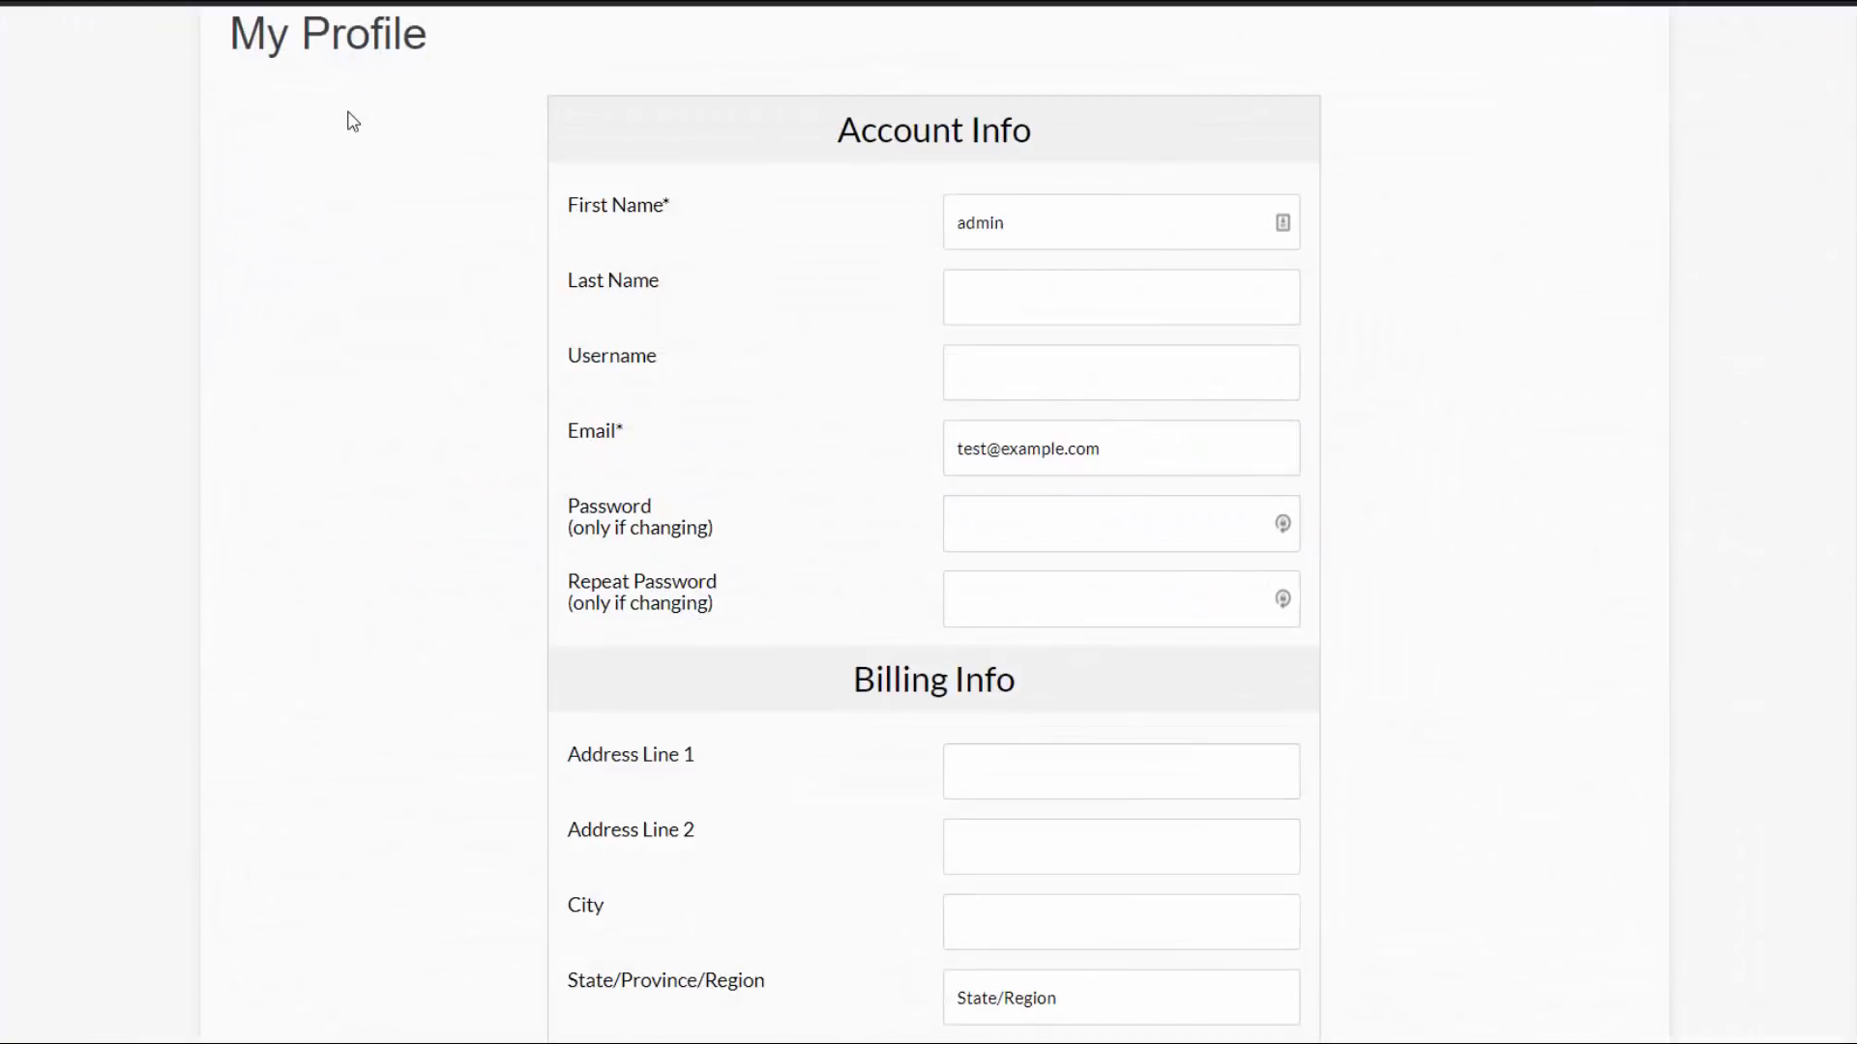
- Withdraw the "I agree!" GDPR consent at the end of the My Profile form and submit the profile update
scroll(464, 423, down, 8)
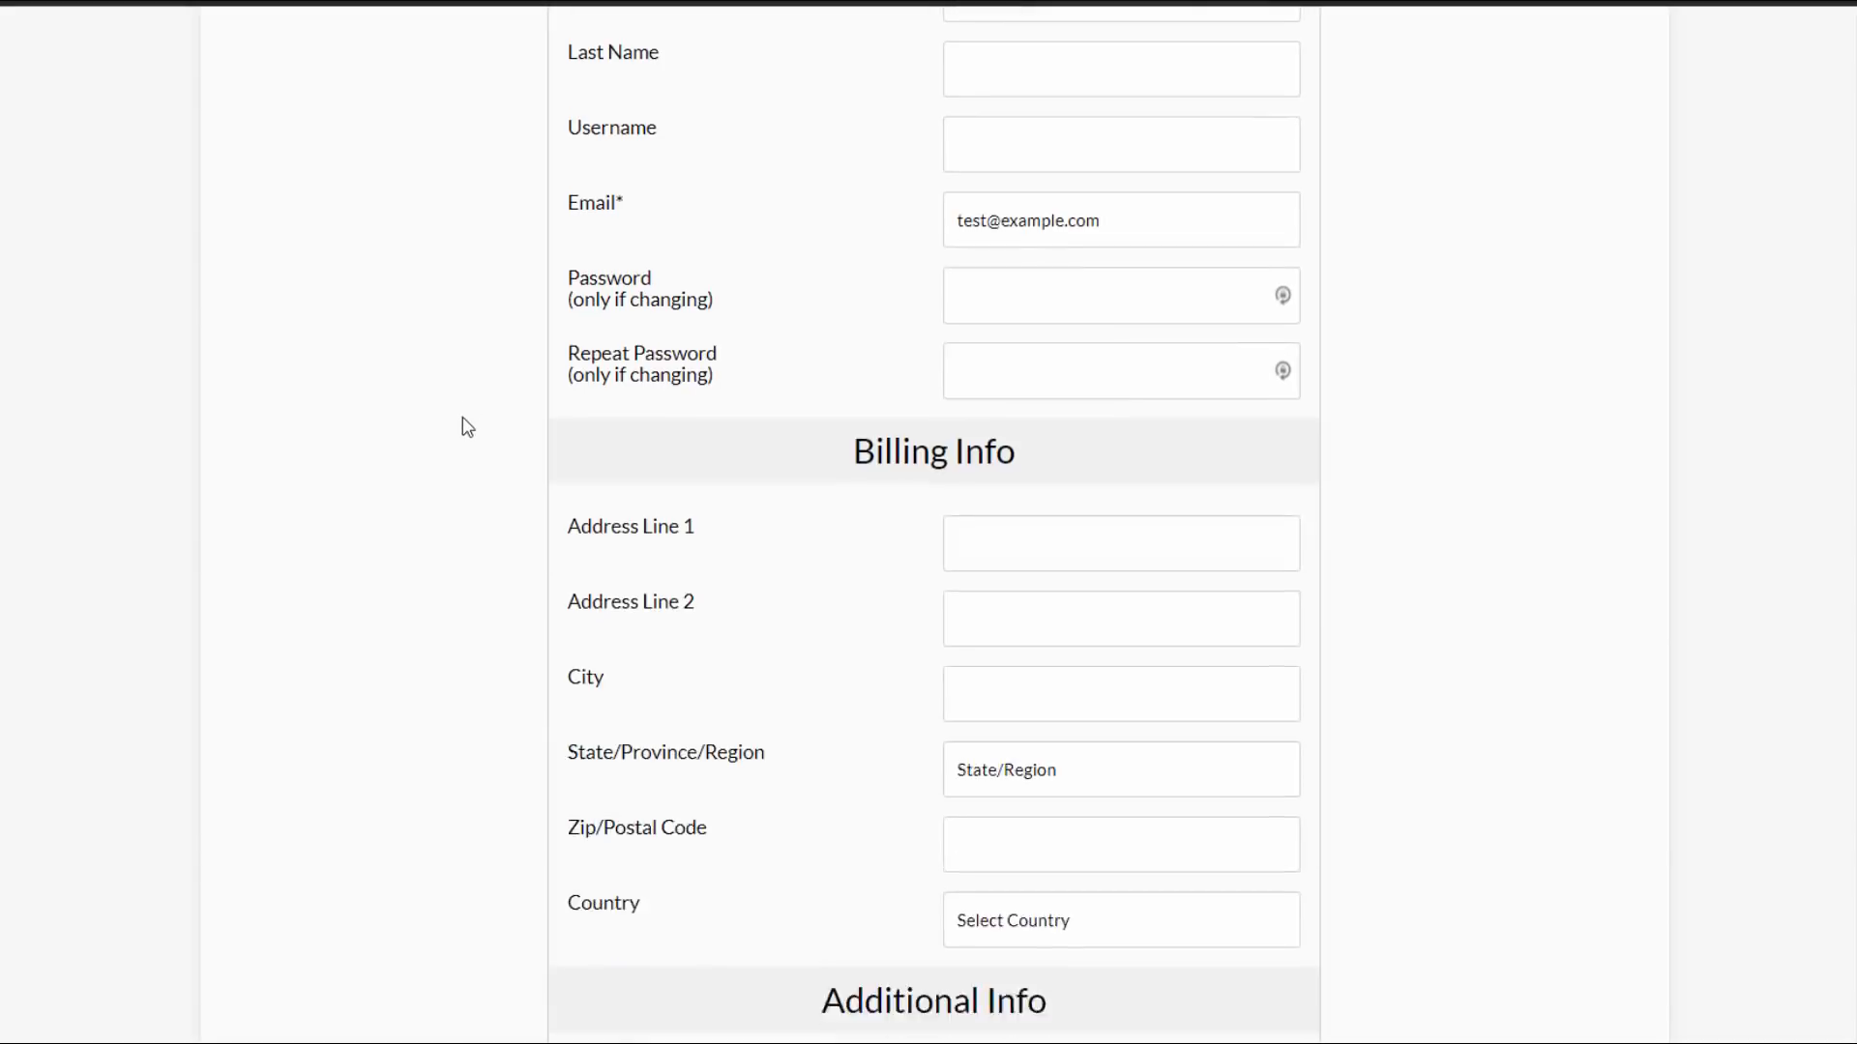
scroll(468, 426, down, 4)
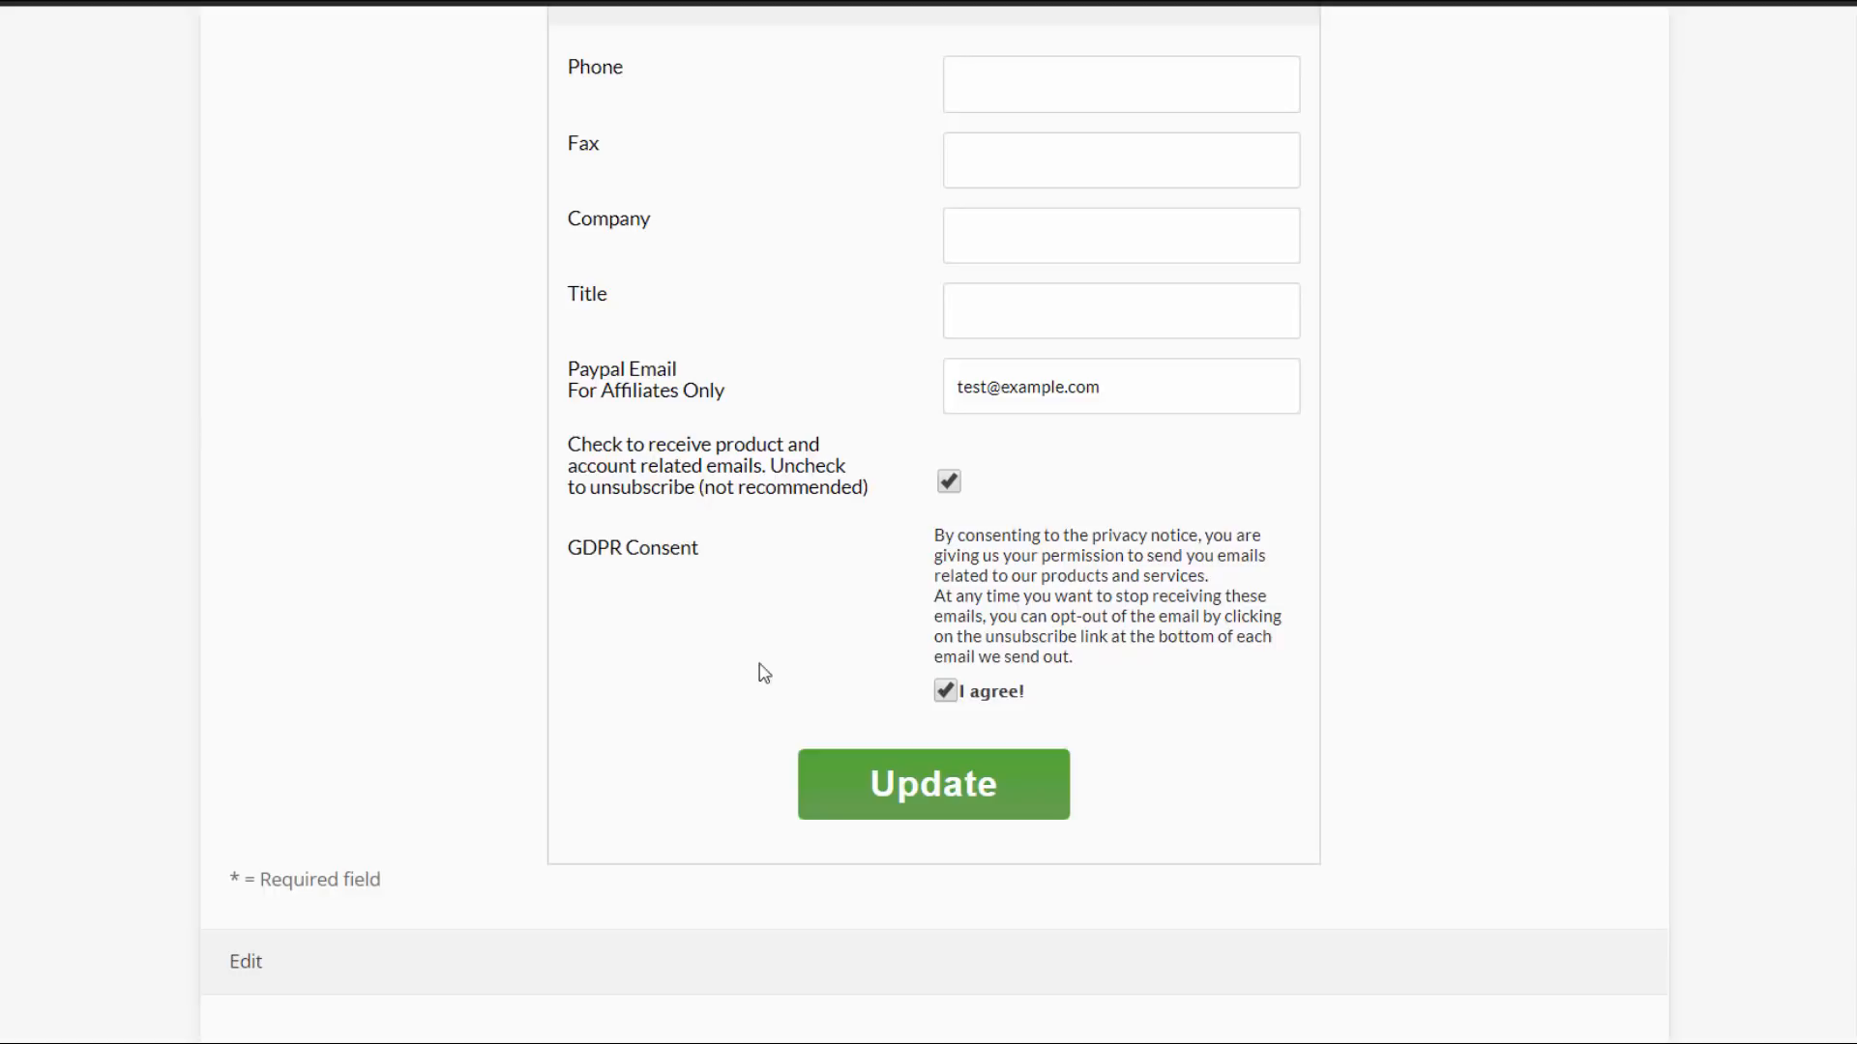
click(943, 786)
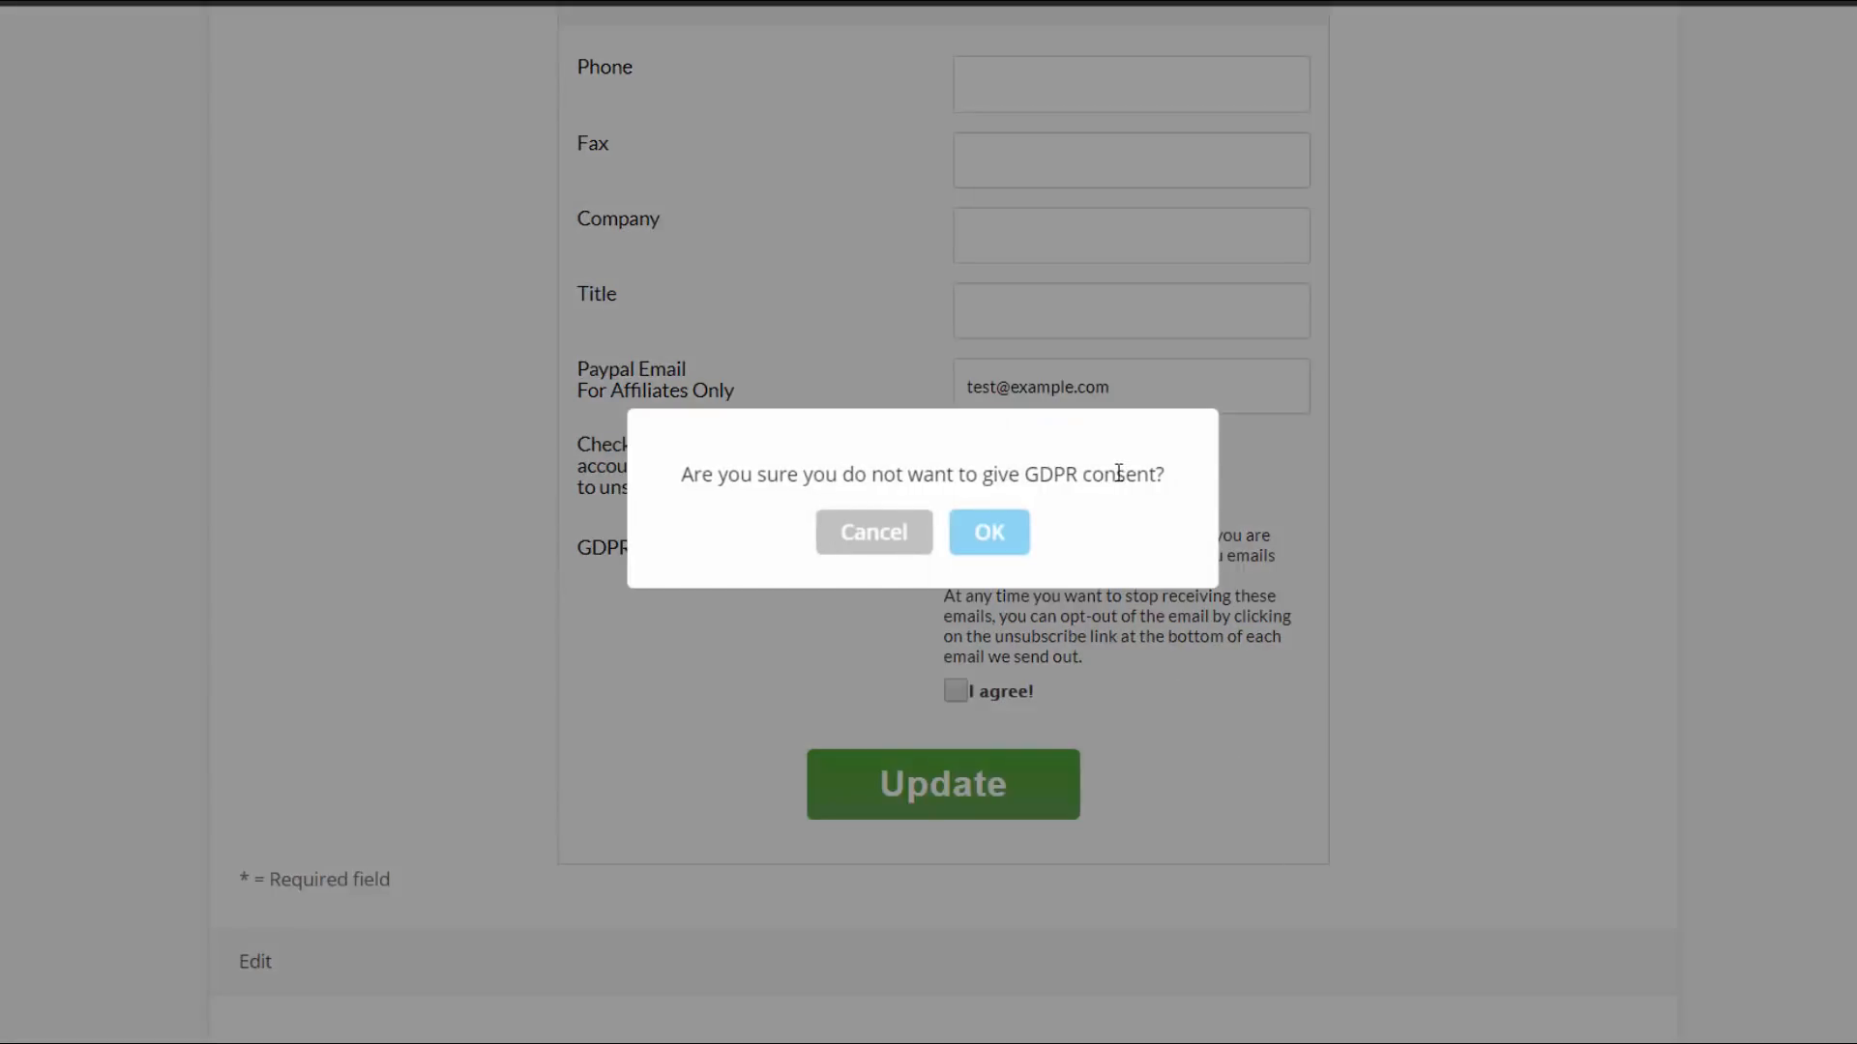
scroll(1119, 472, down, 2)
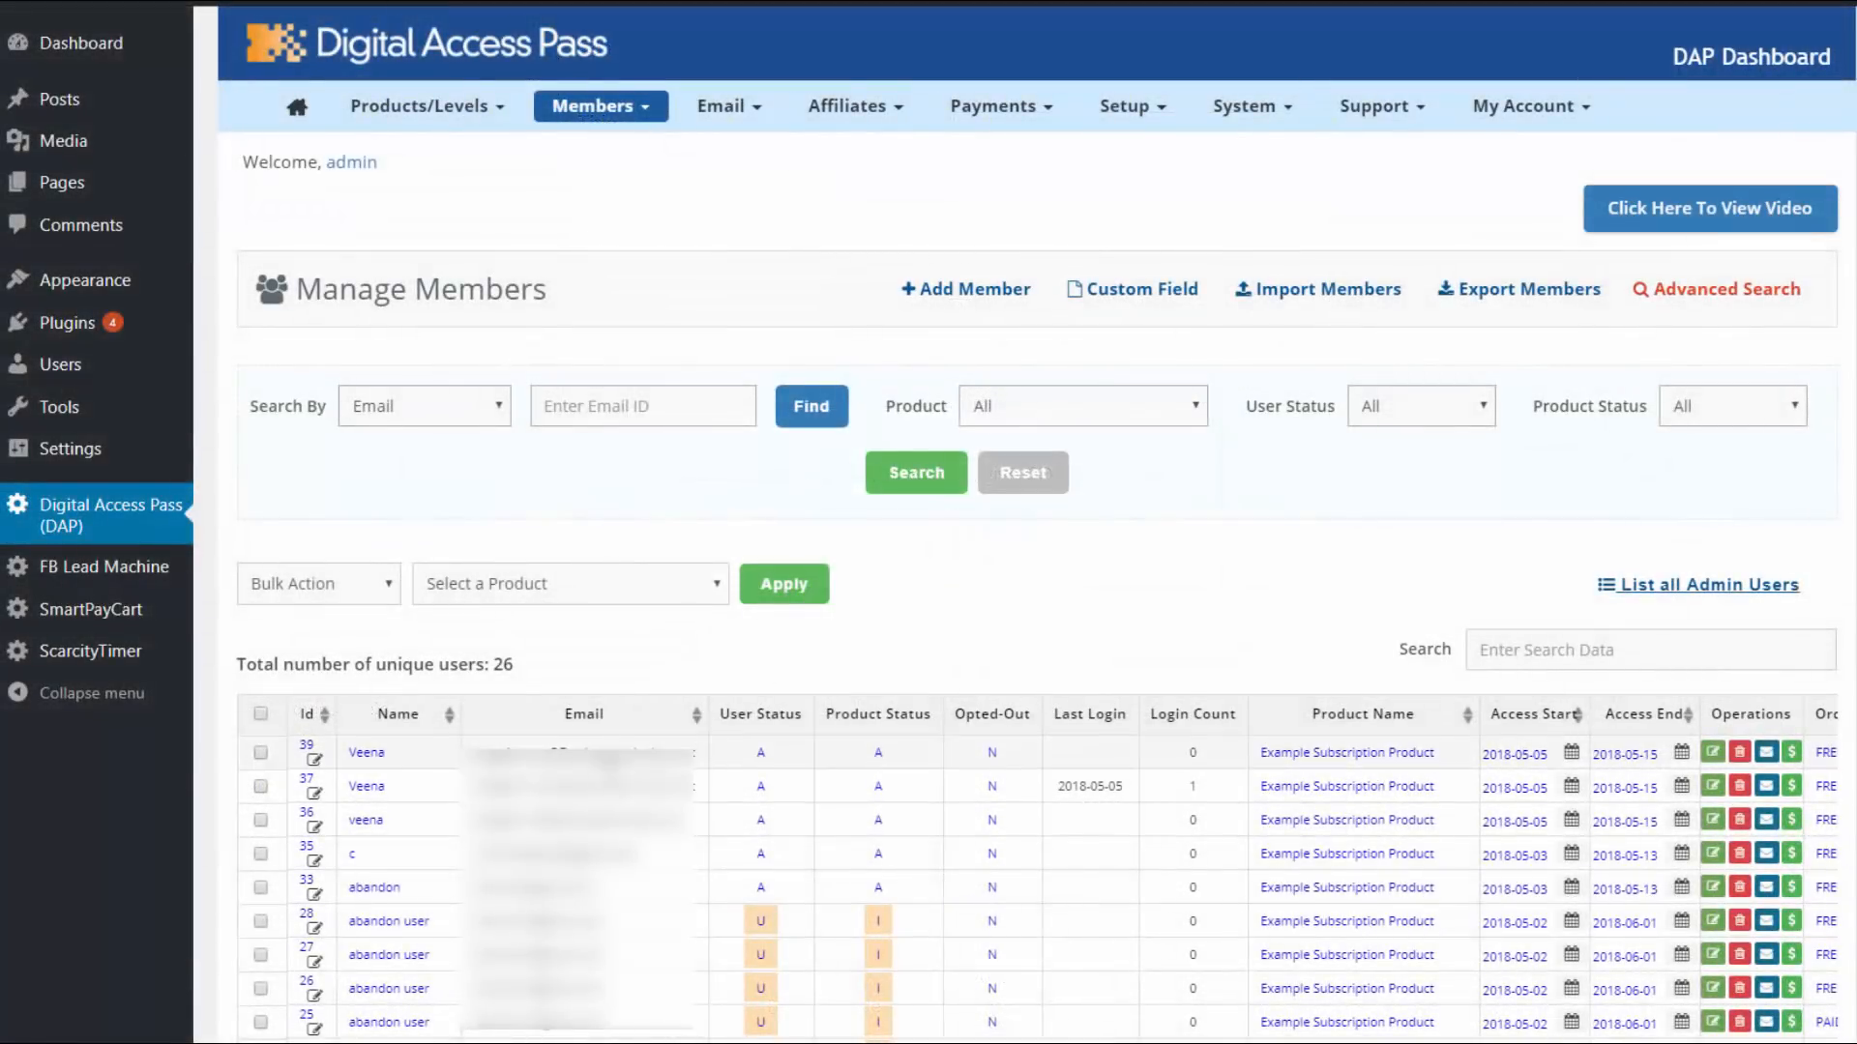
- Open the second listed member's profile from the Manage Members list and review the available options of its GDPR field
click(619, 111)
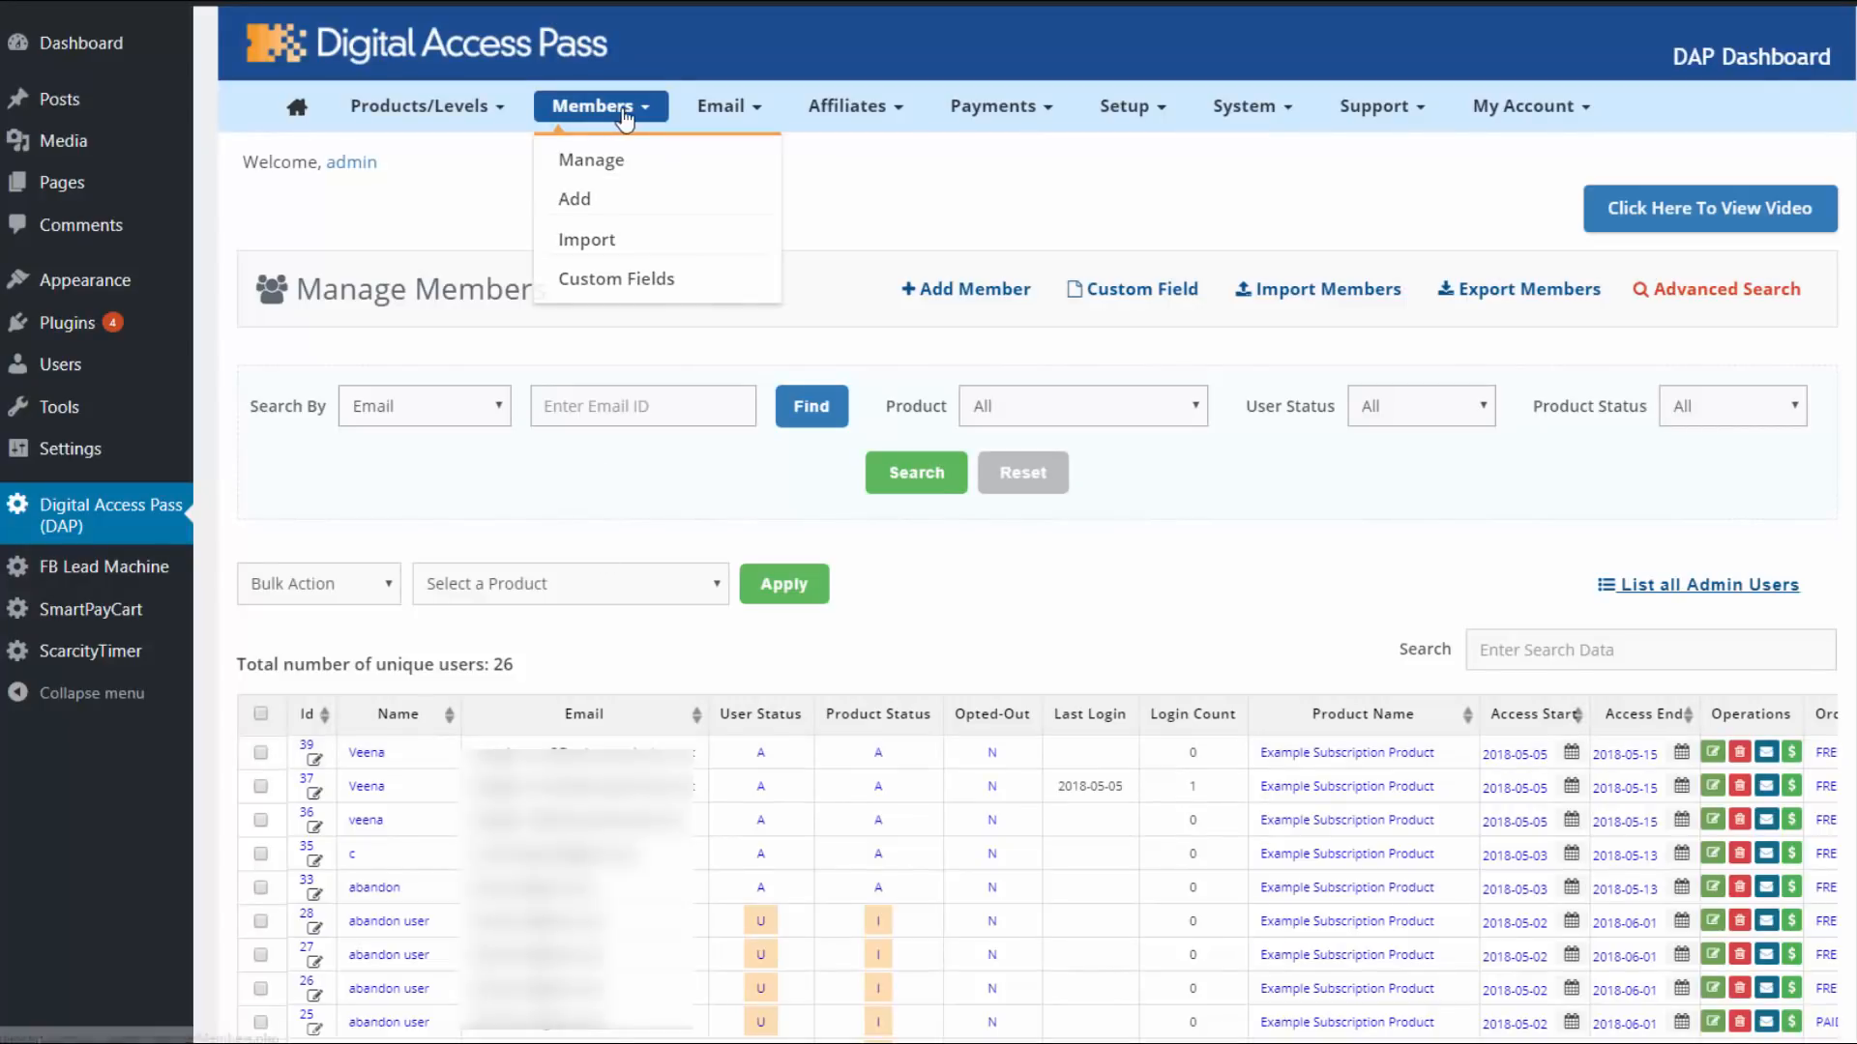
click(570, 192)
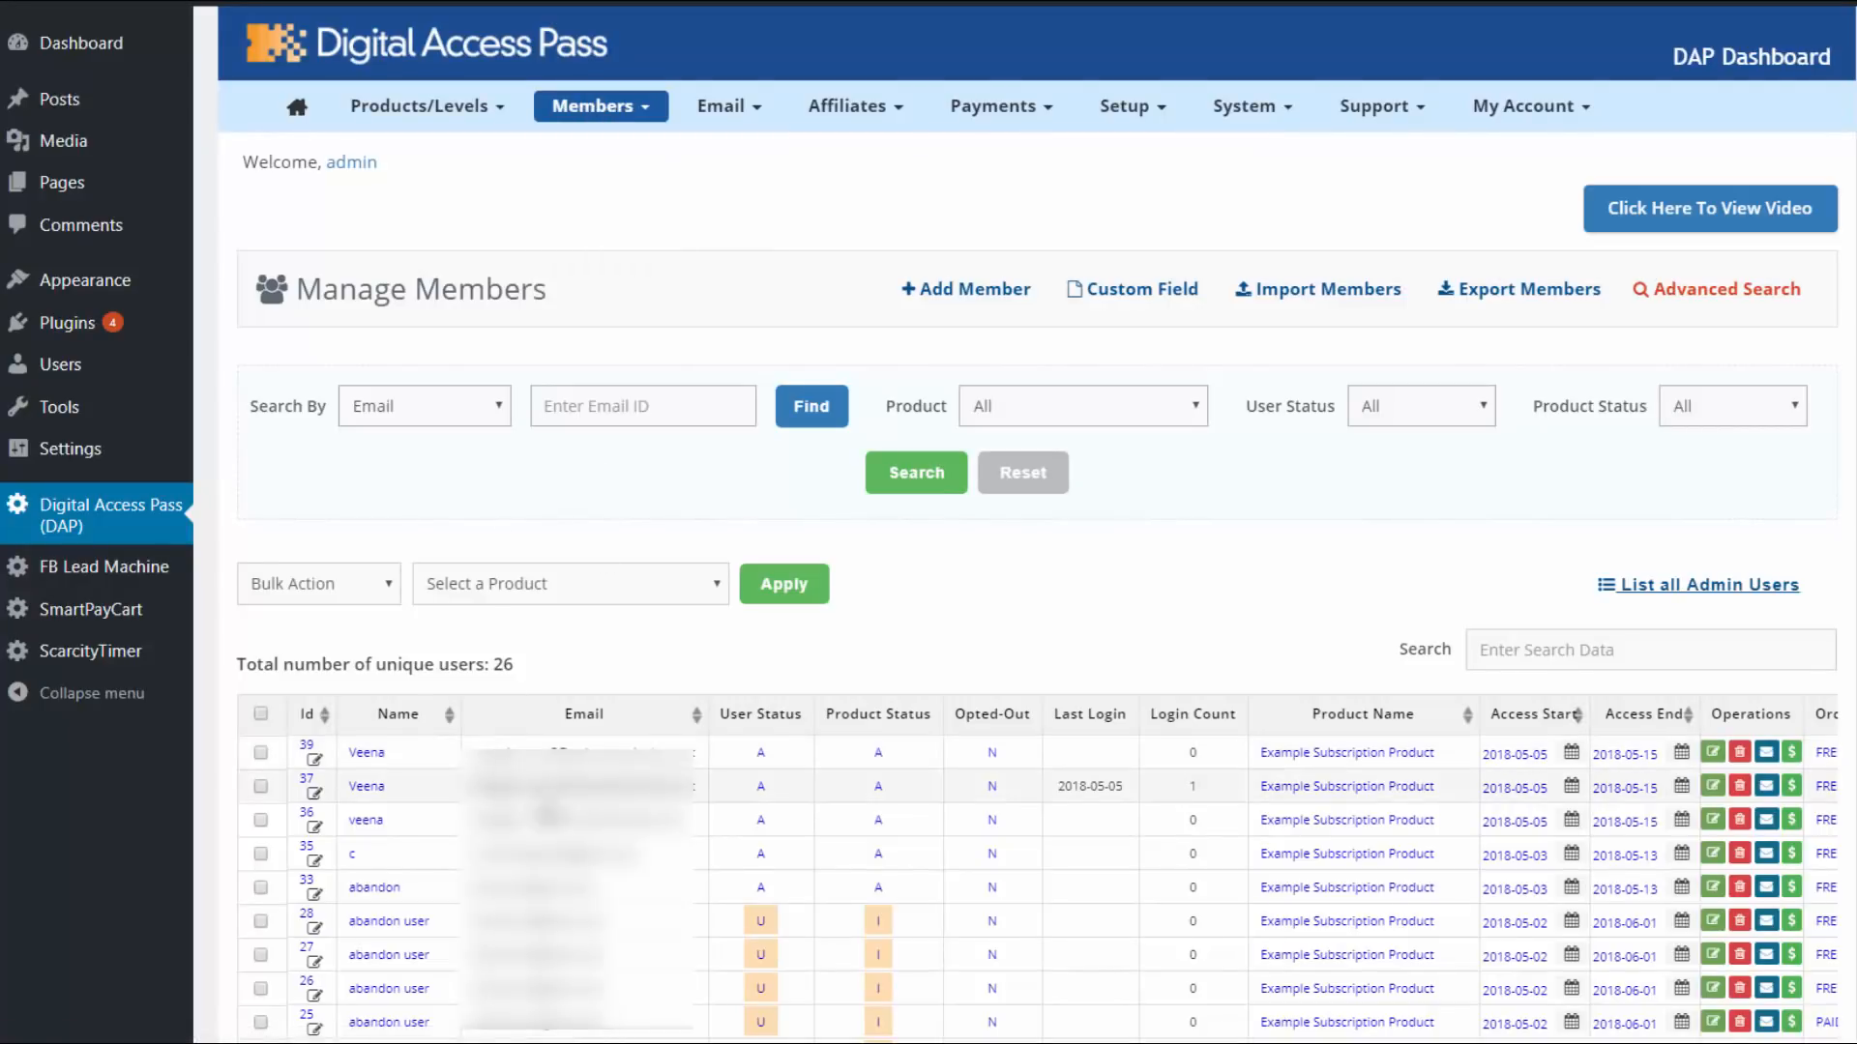
click(352, 801)
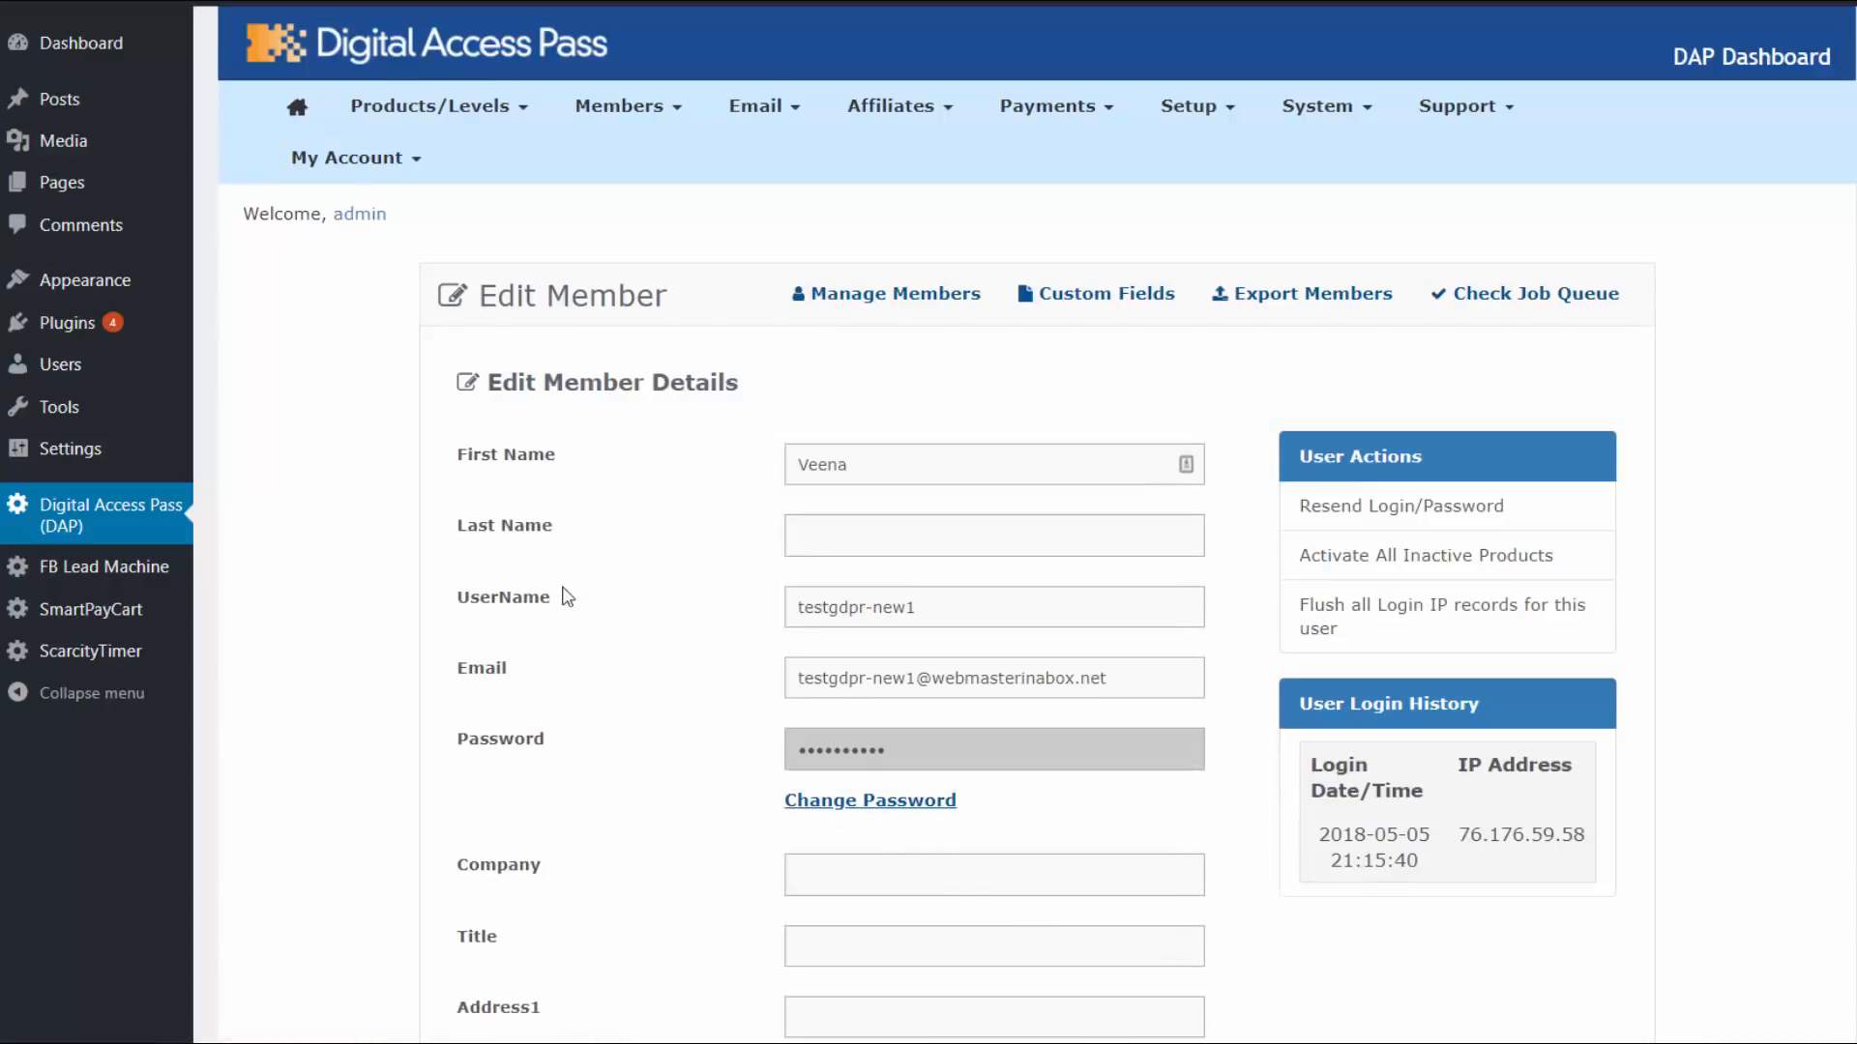
scroll(774, 578, down, 5)
scroll(769, 583, down, 13)
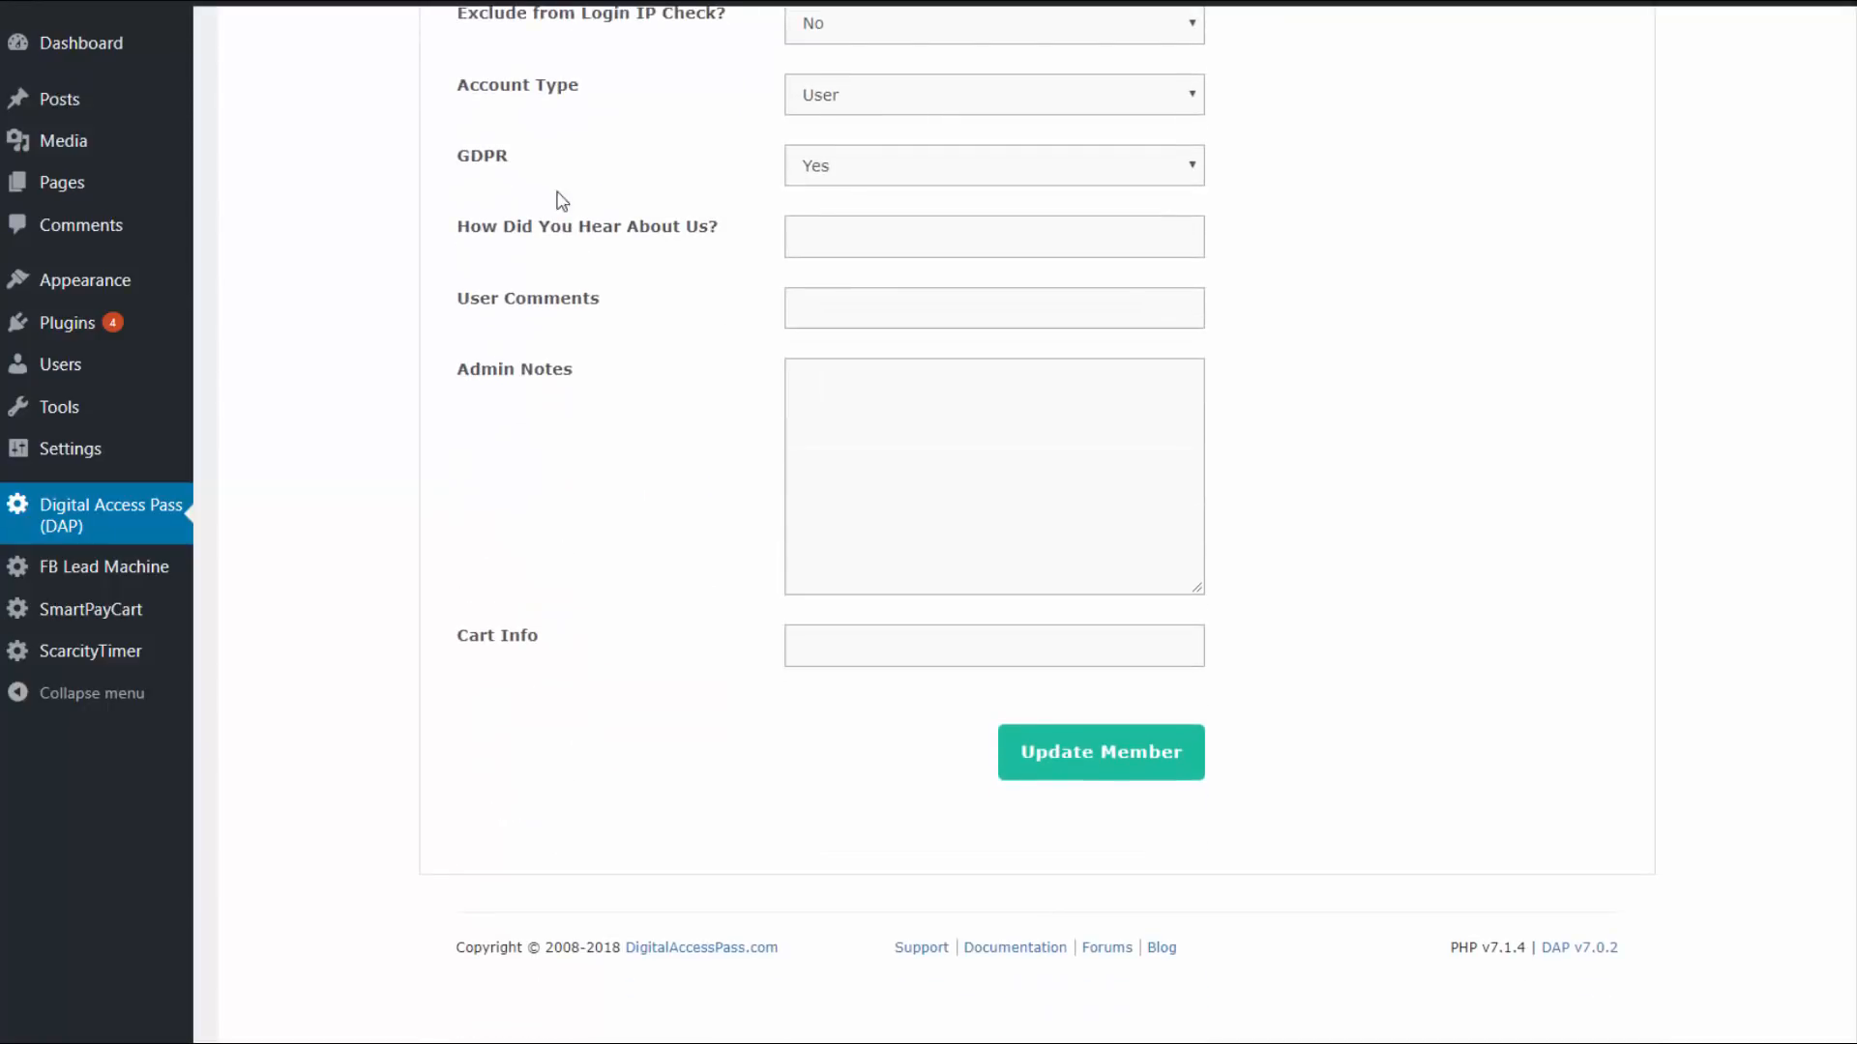
click(840, 164)
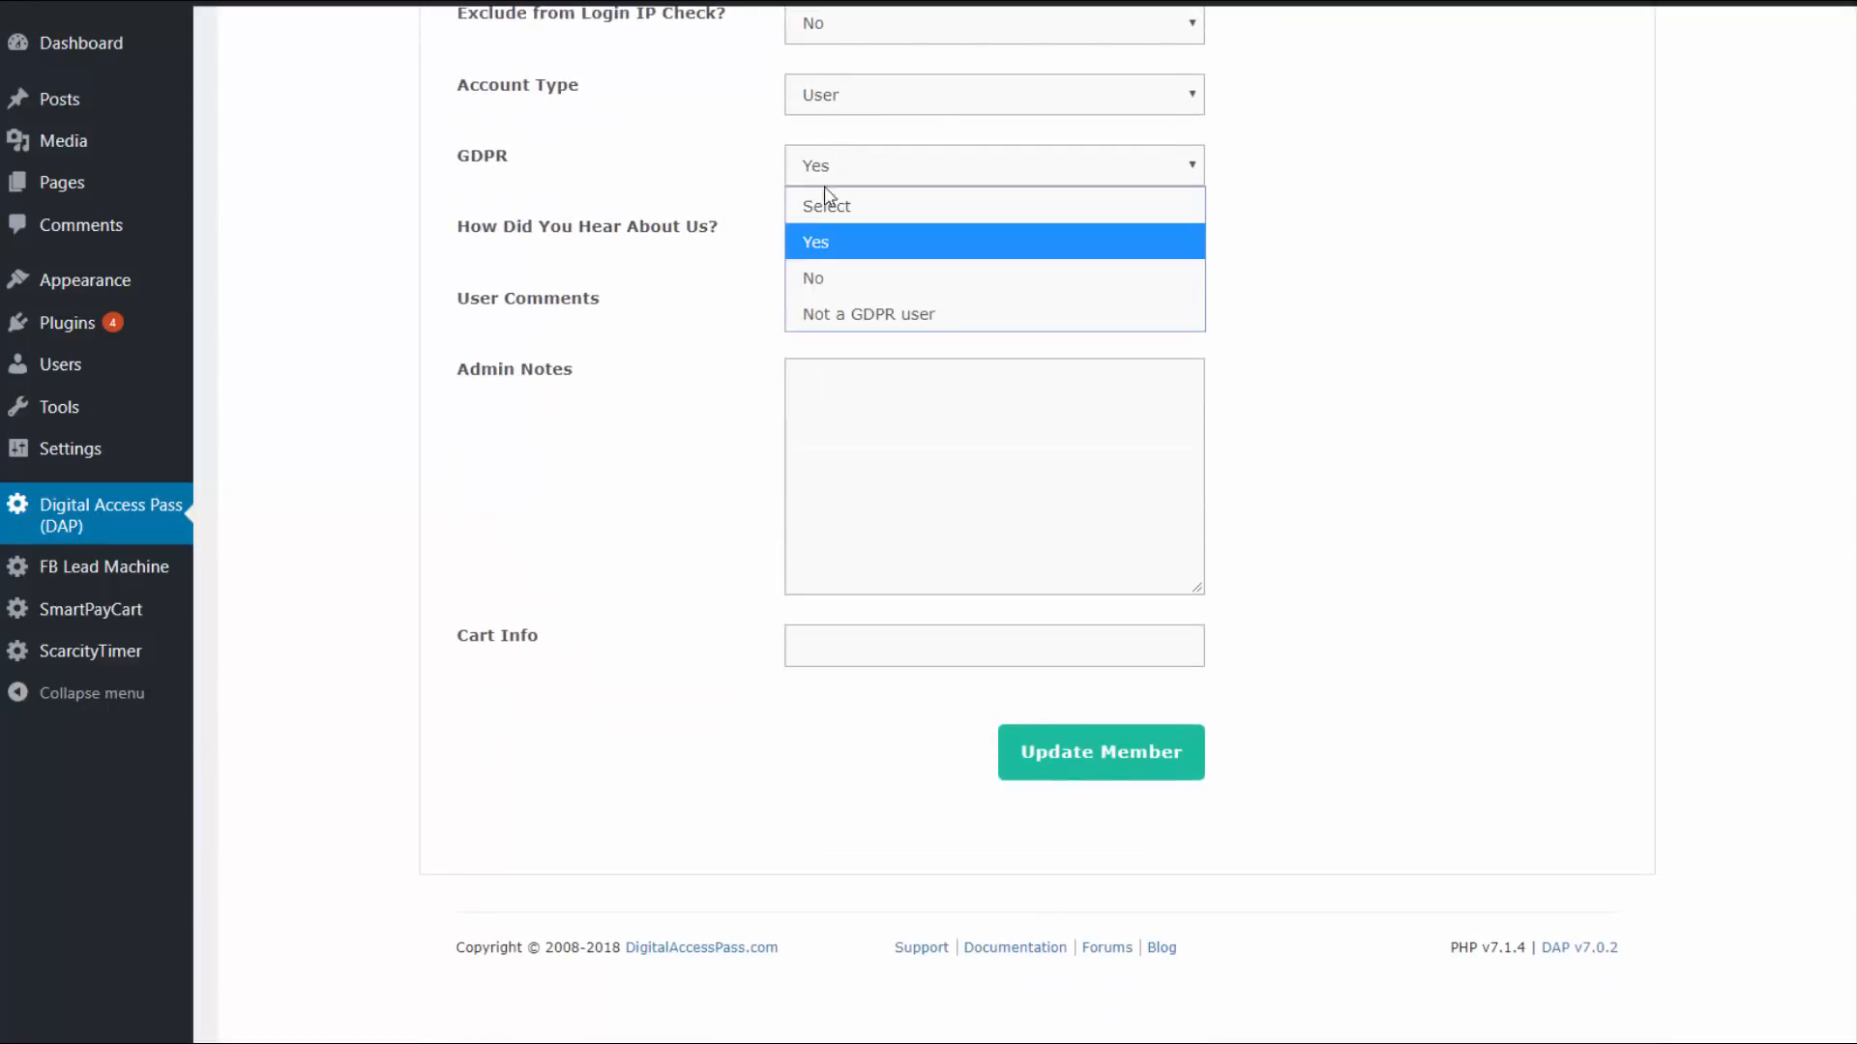
click(773, 158)
scroll(797, 253, up, 2)
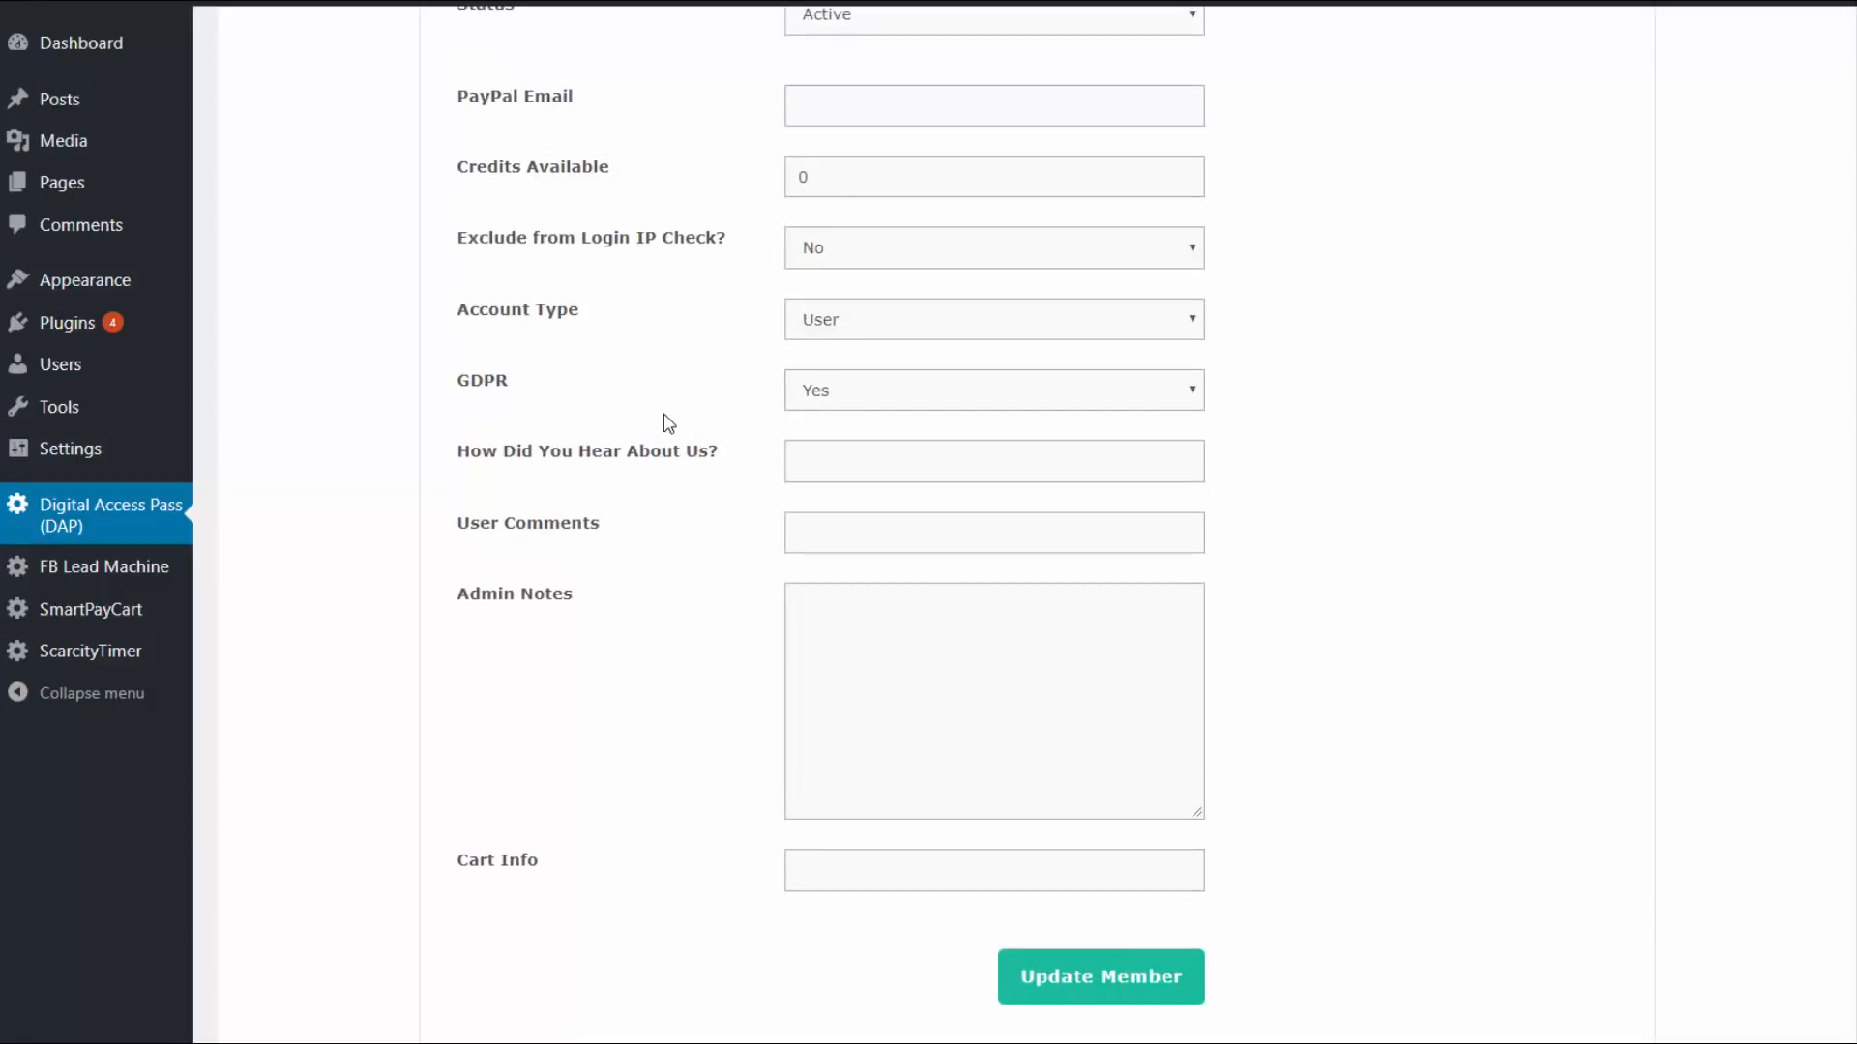
- Try the member's GDPR setting as No, Not a GDPR user and Select, and return it to Yes
click(887, 402)
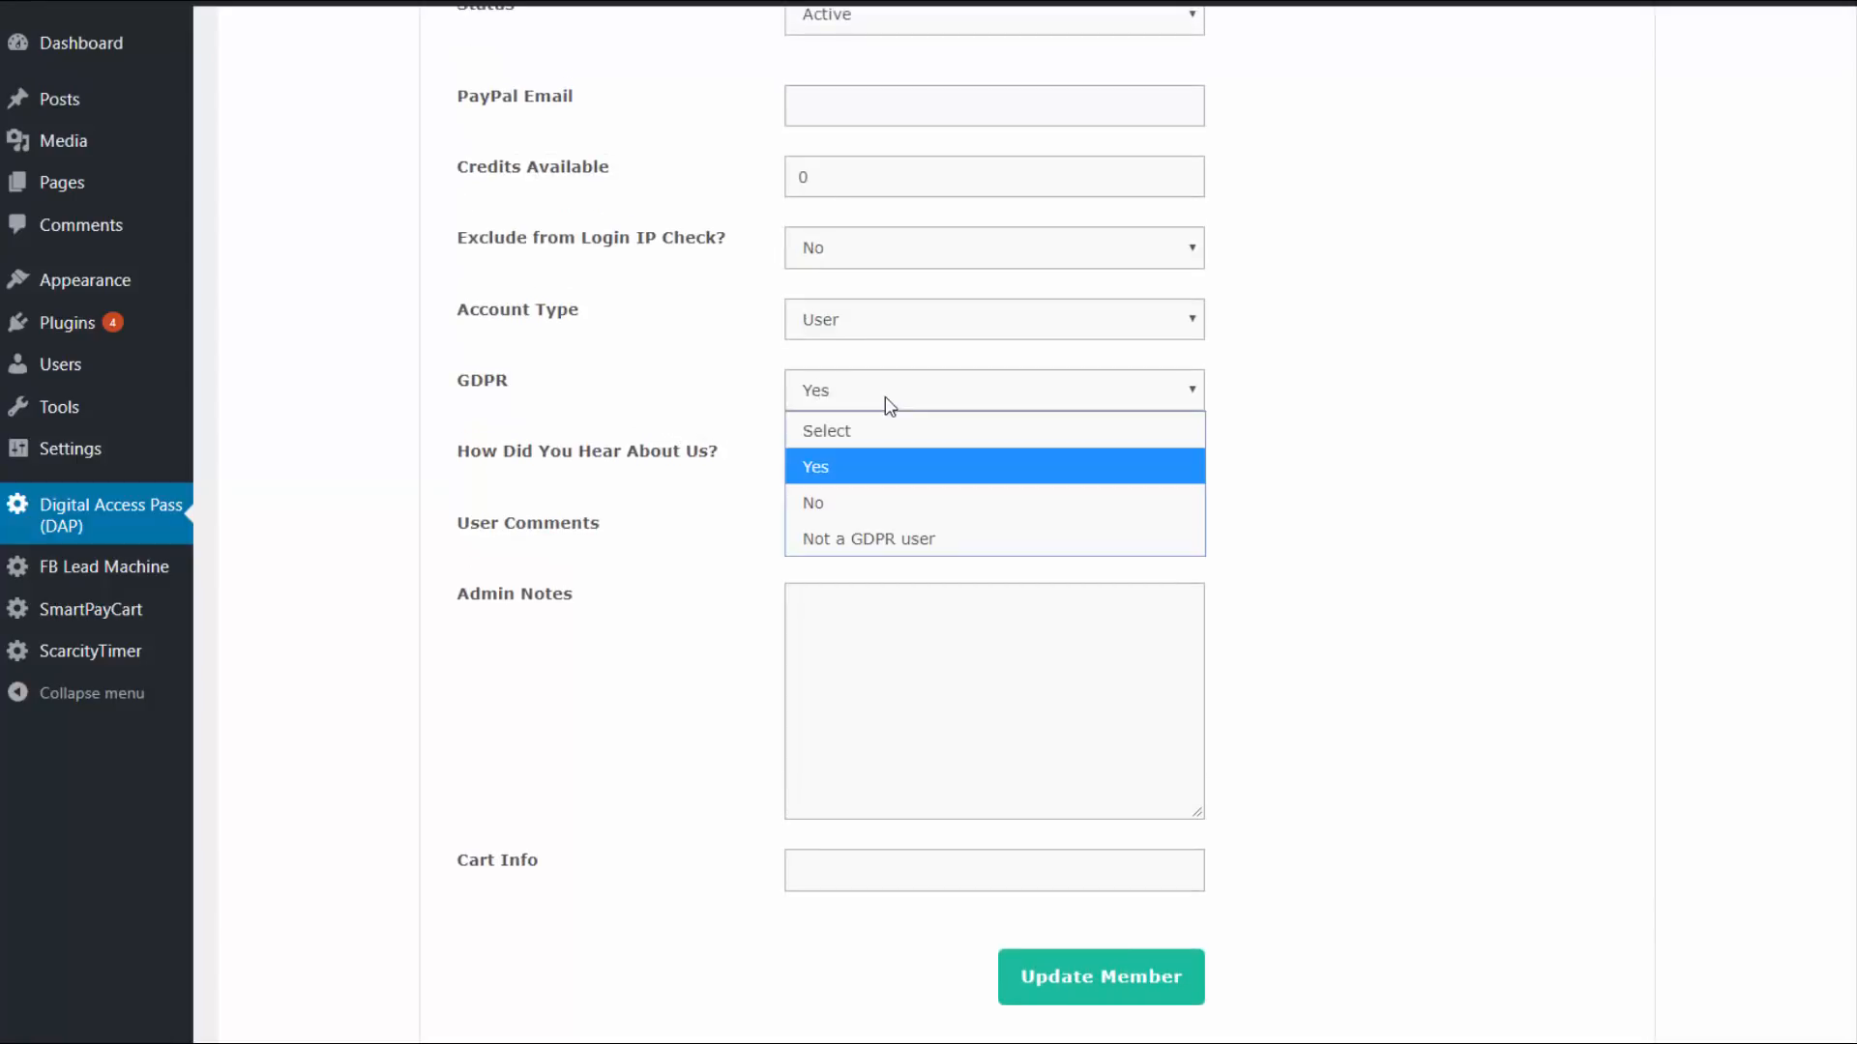
click(857, 499)
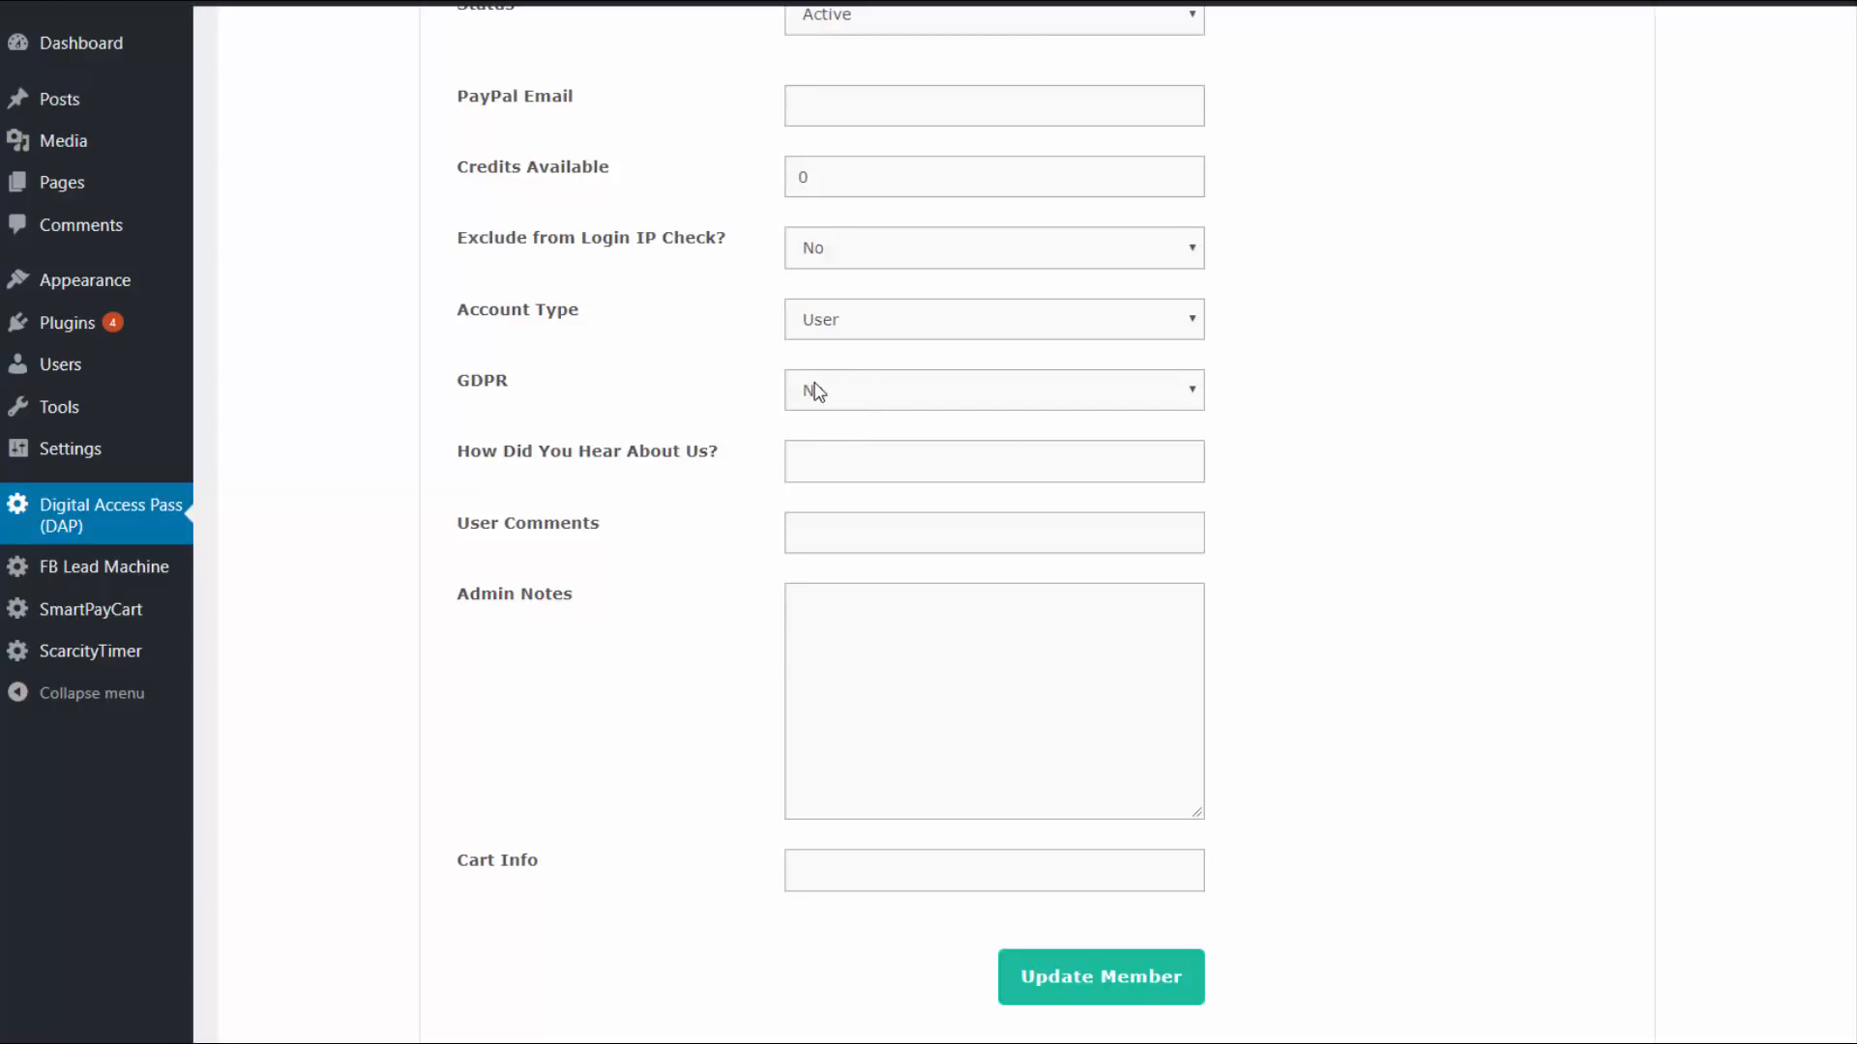
click(829, 400)
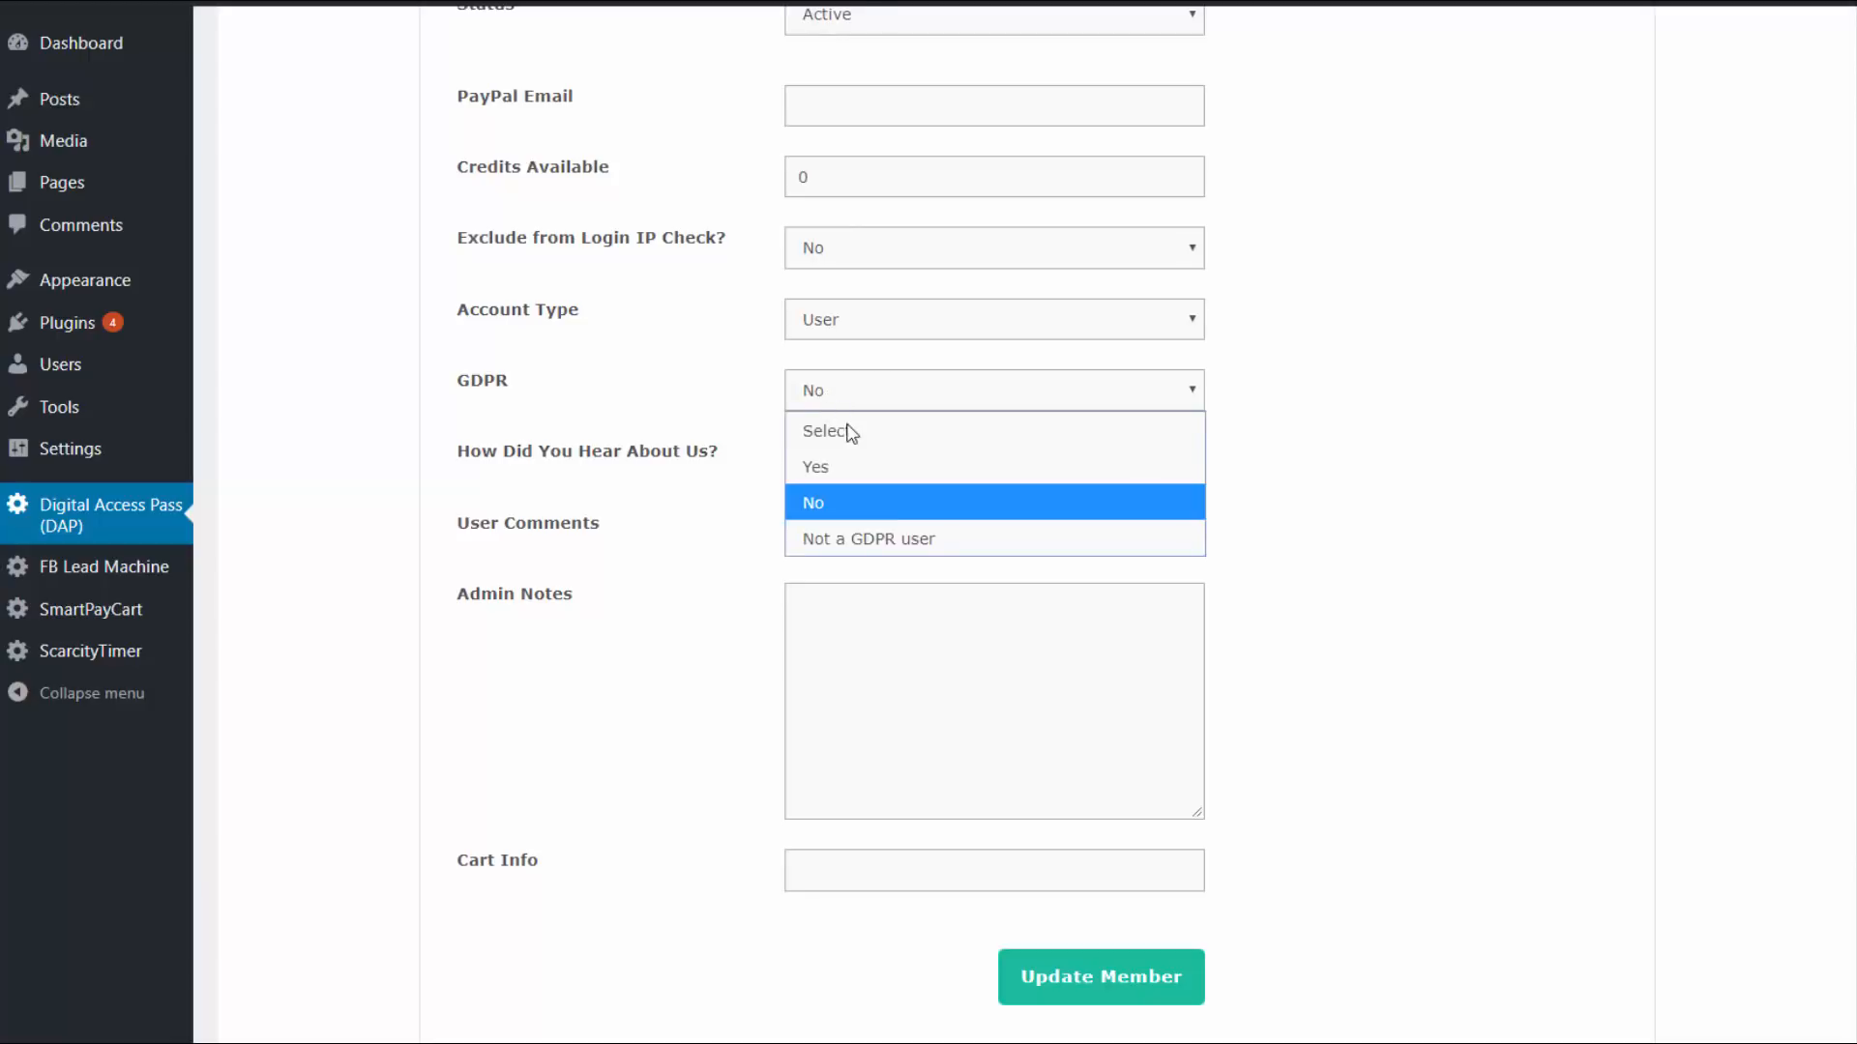
click(855, 533)
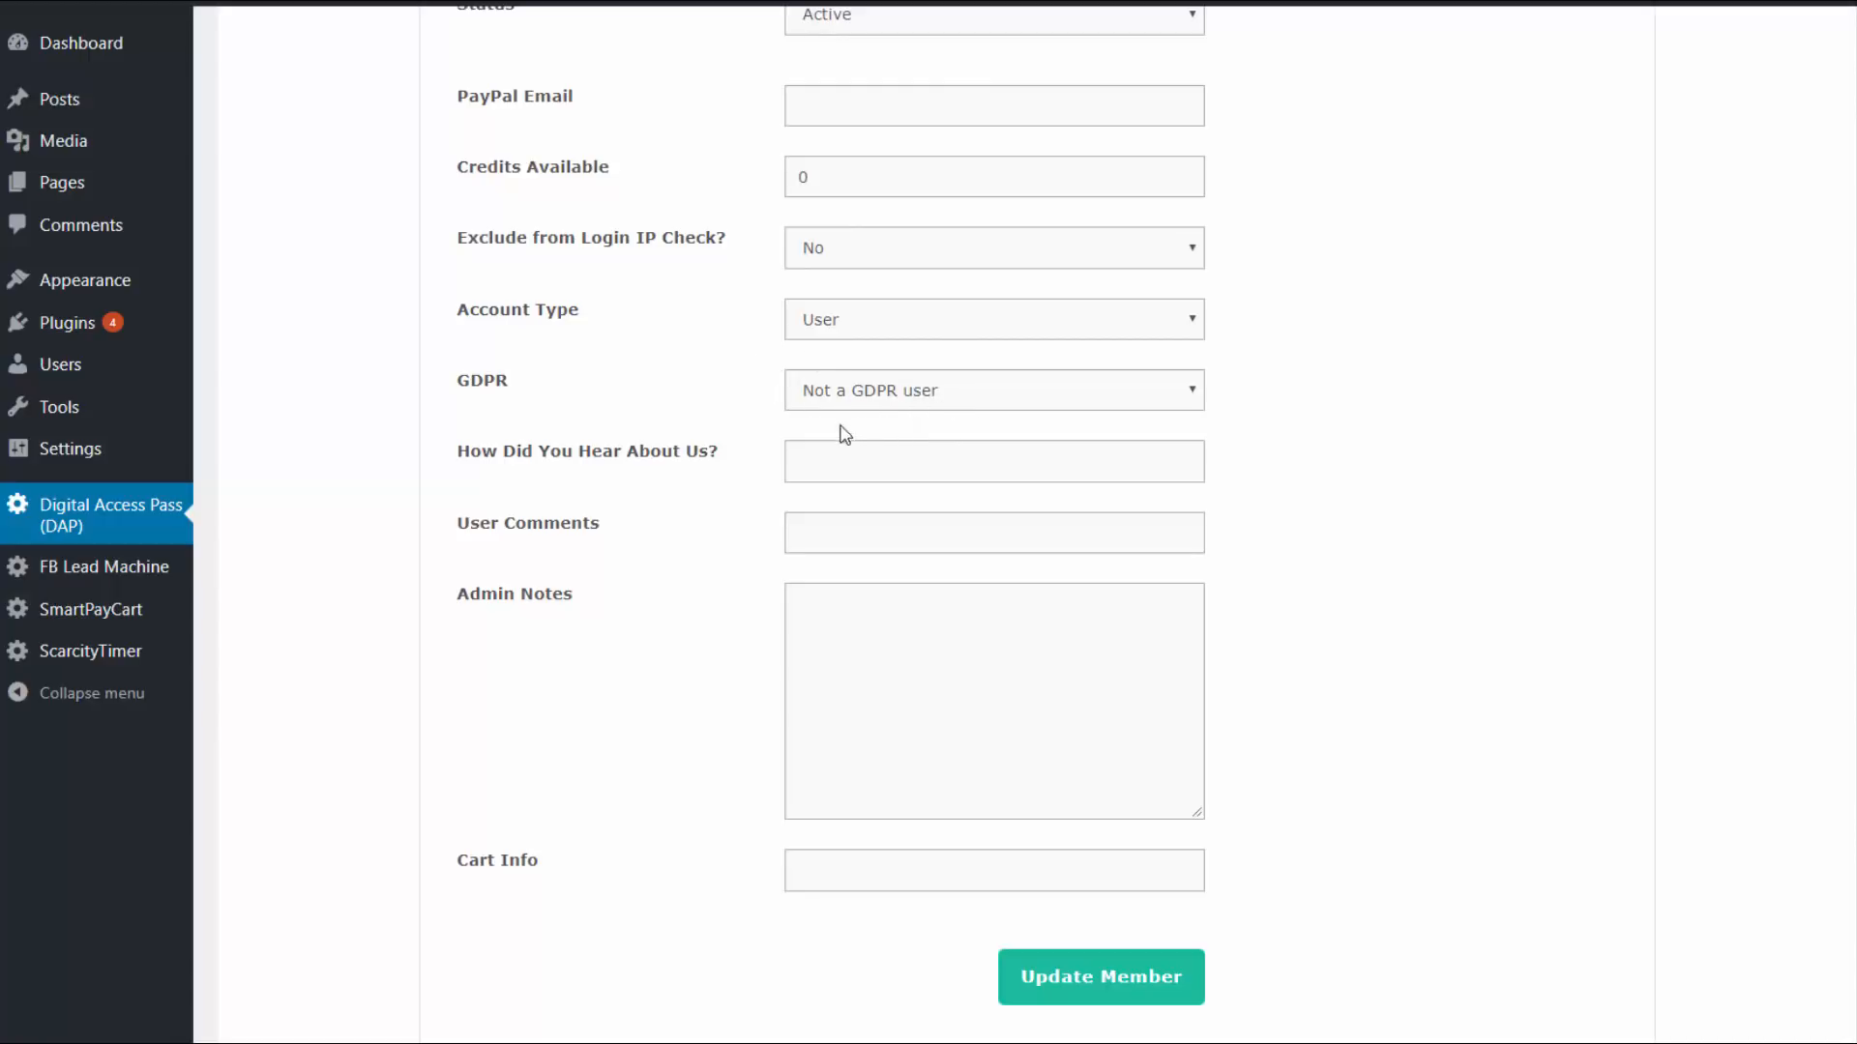
click(910, 396)
click(983, 423)
click(855, 389)
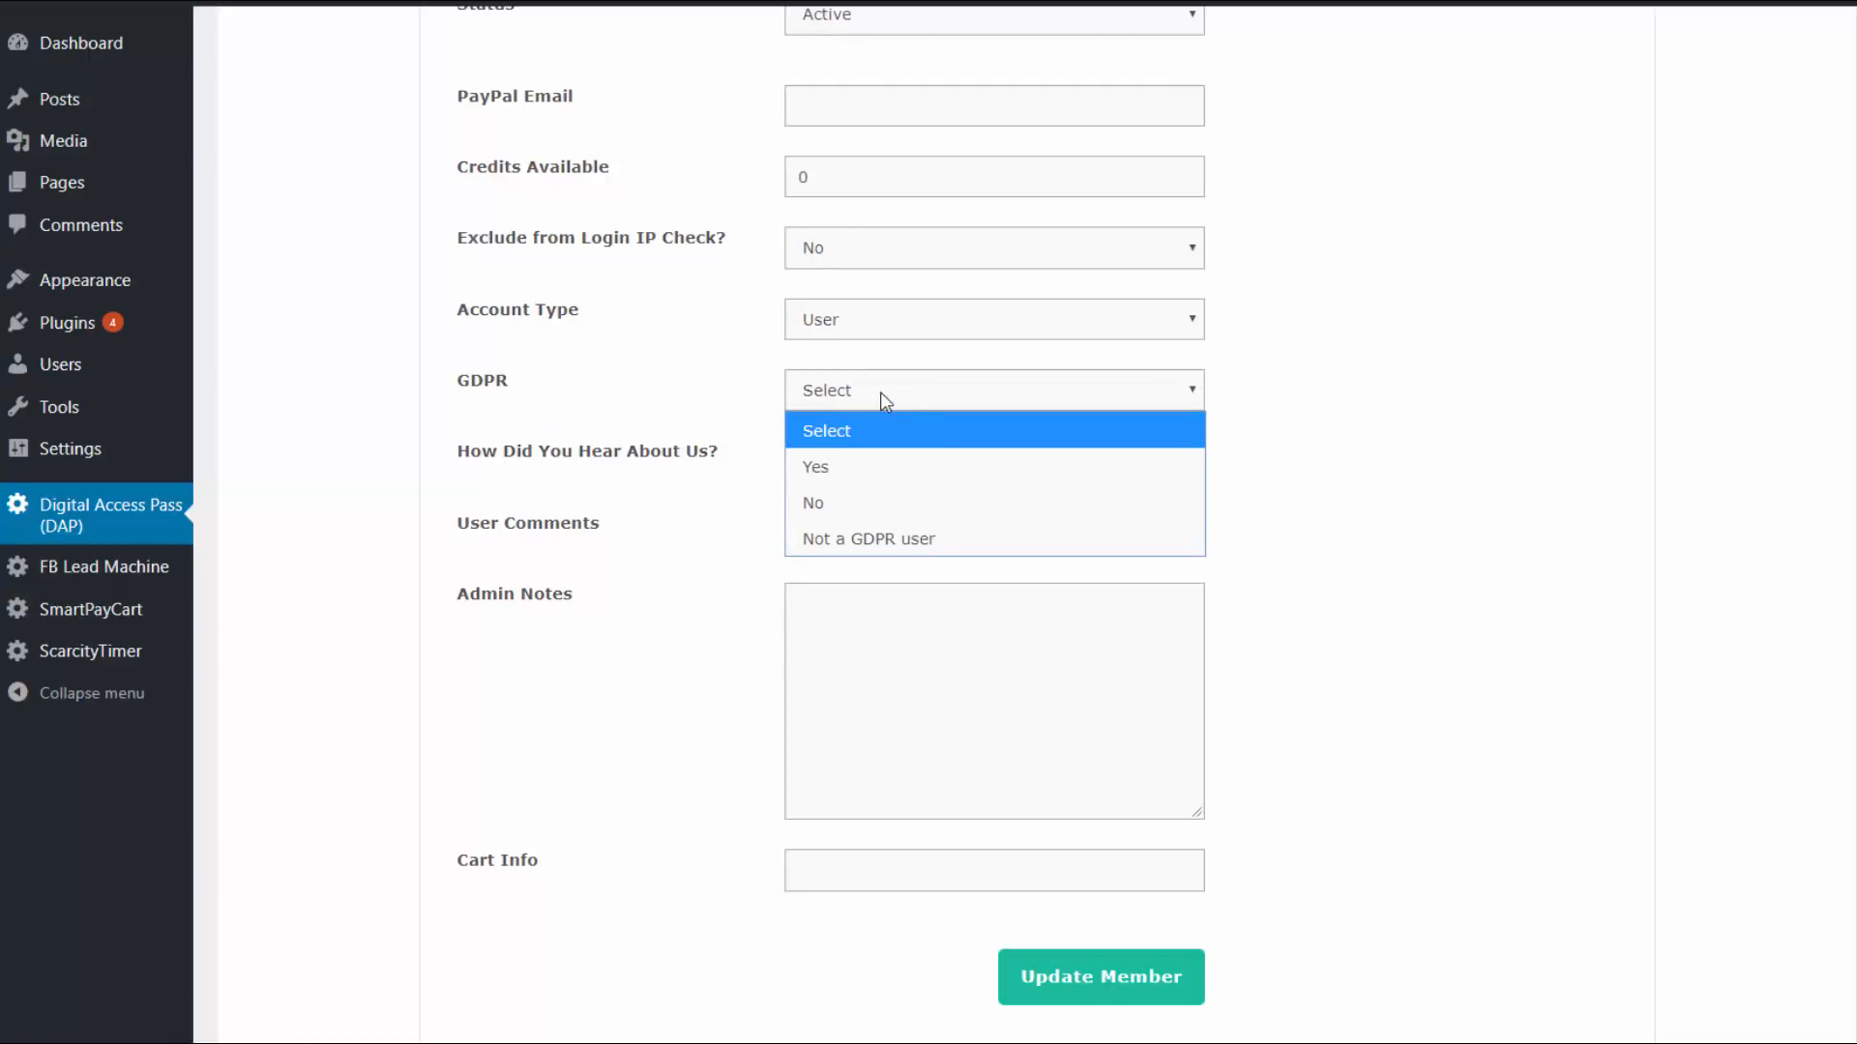
click(1318, 469)
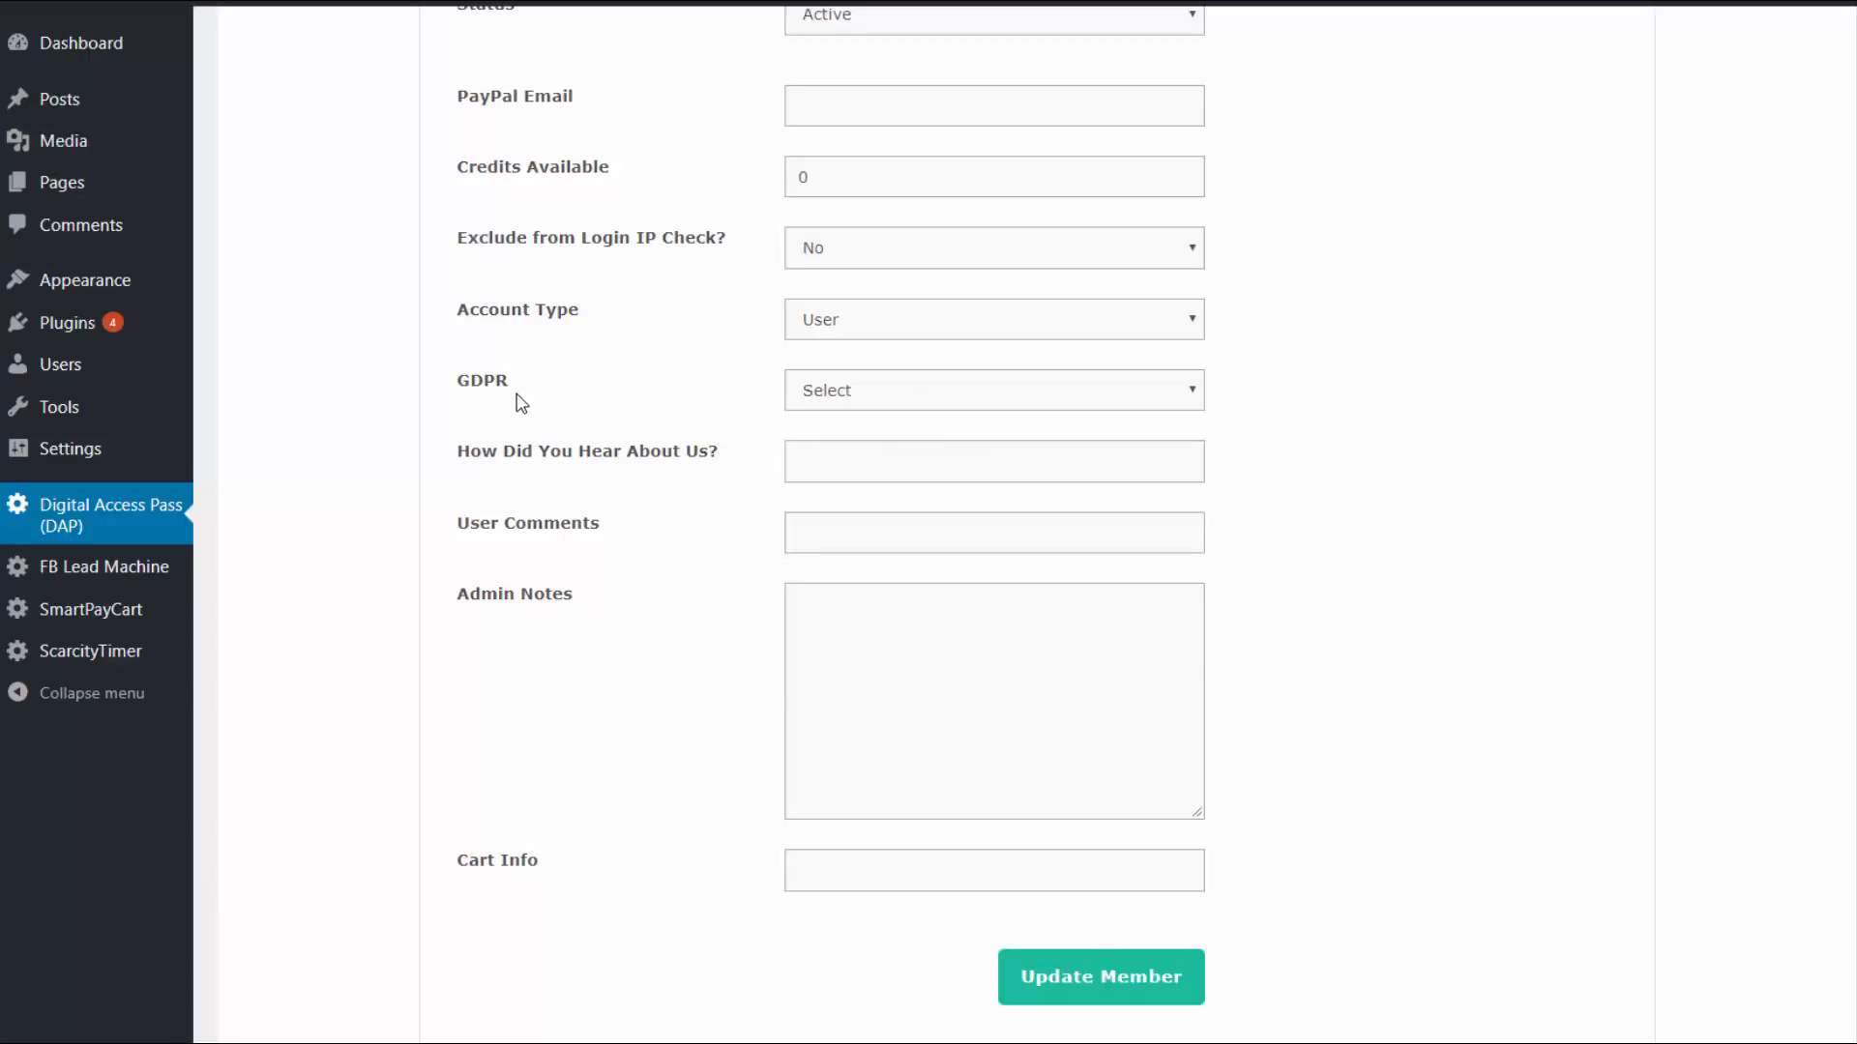
click(948, 389)
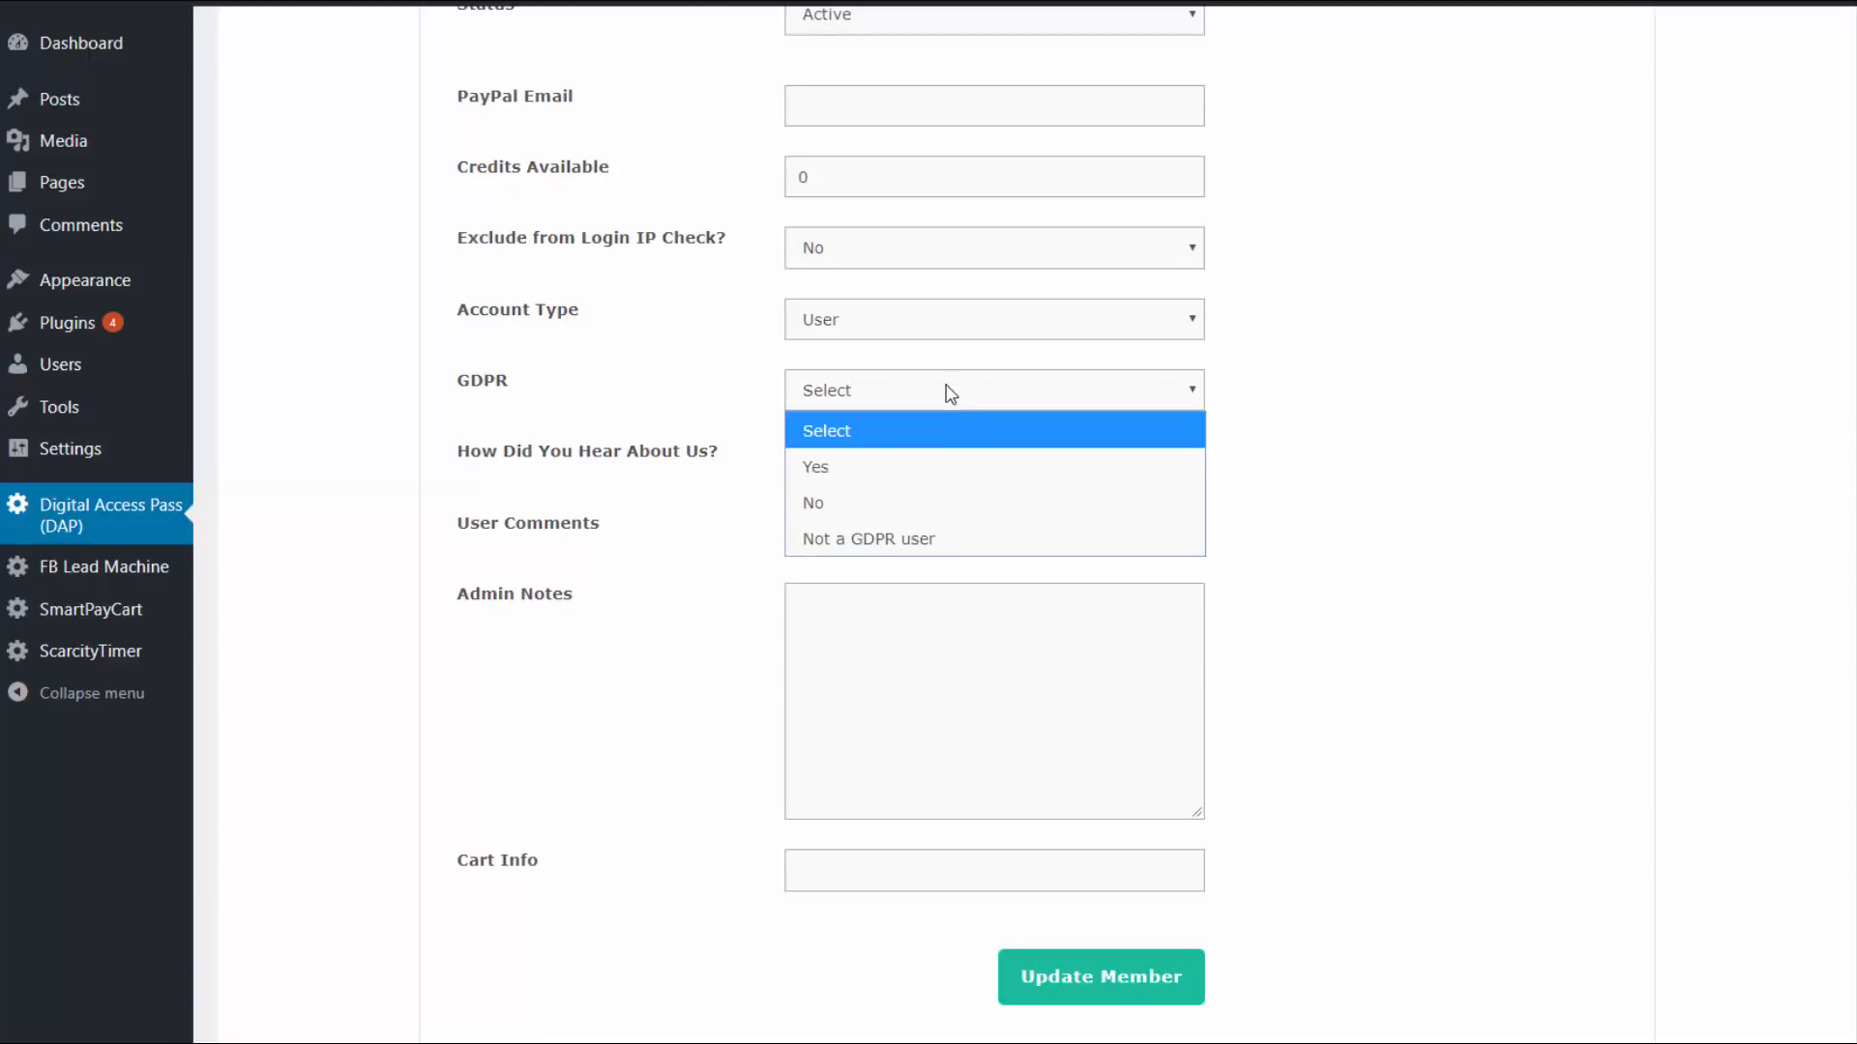
click(920, 462)
click(909, 406)
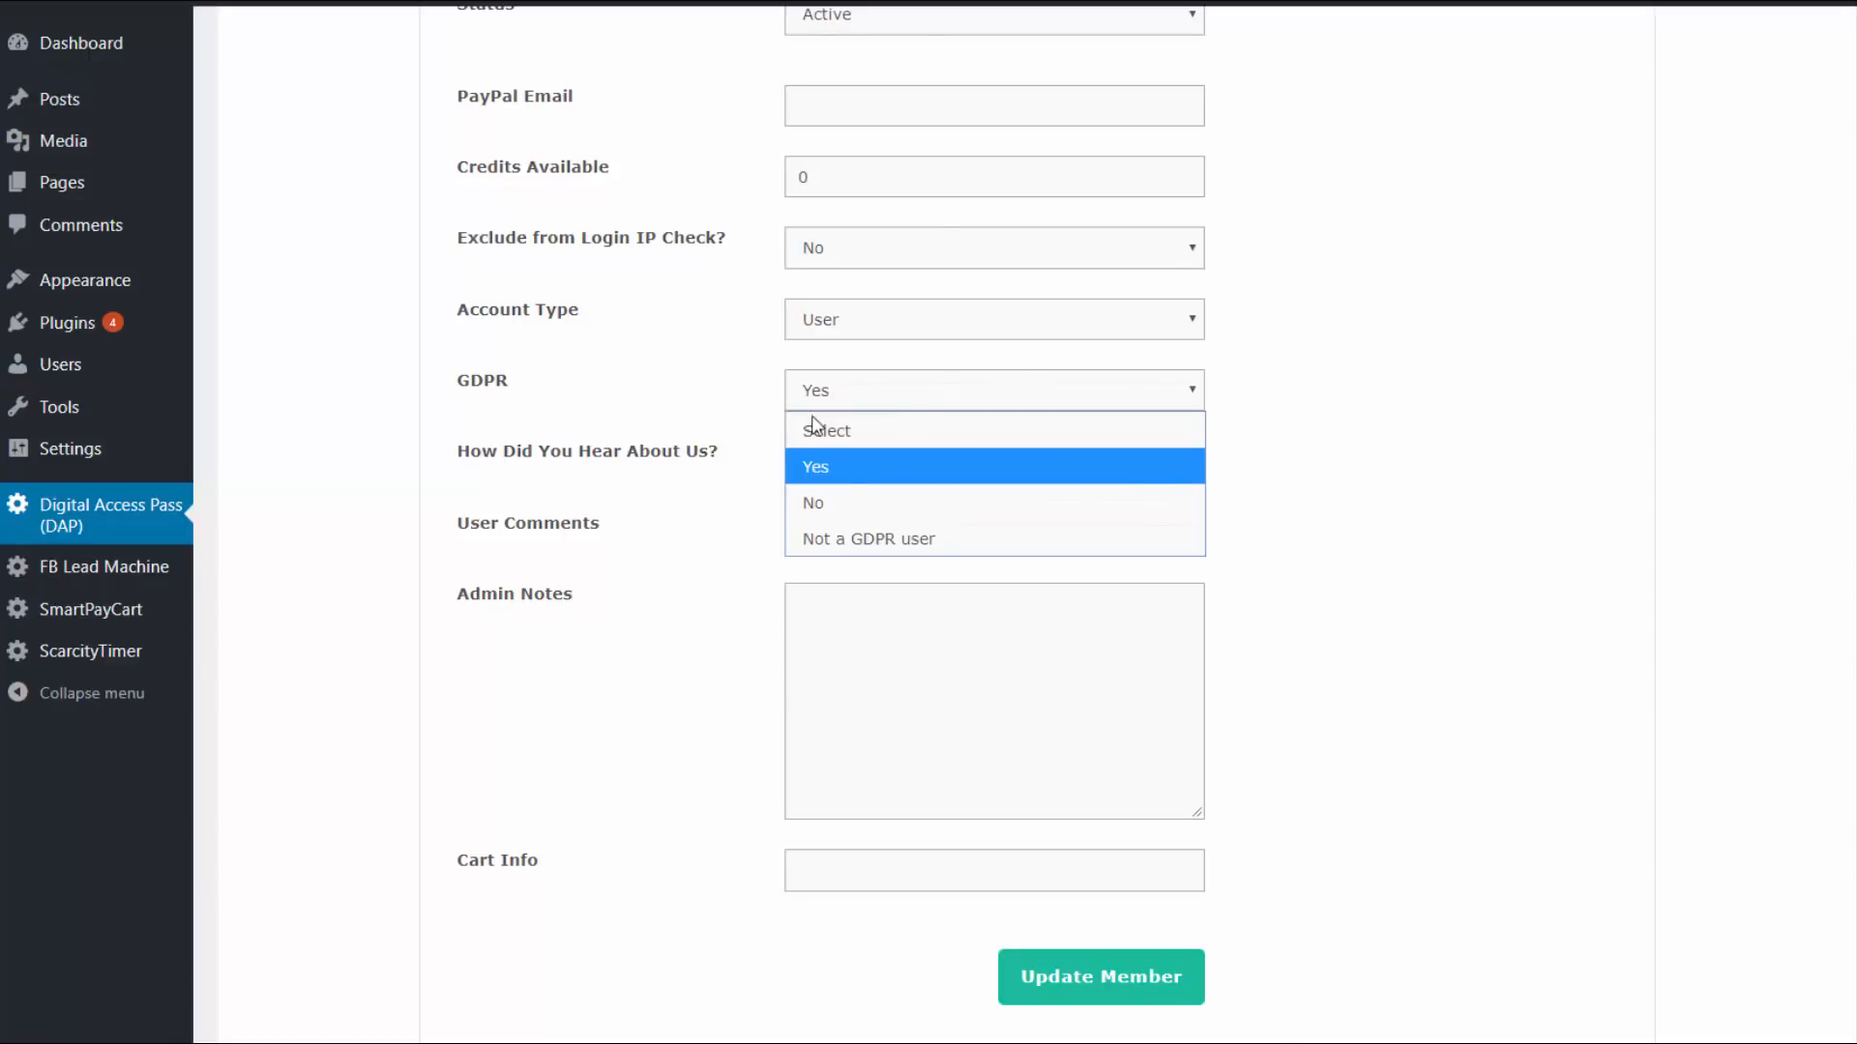
click(1371, 443)
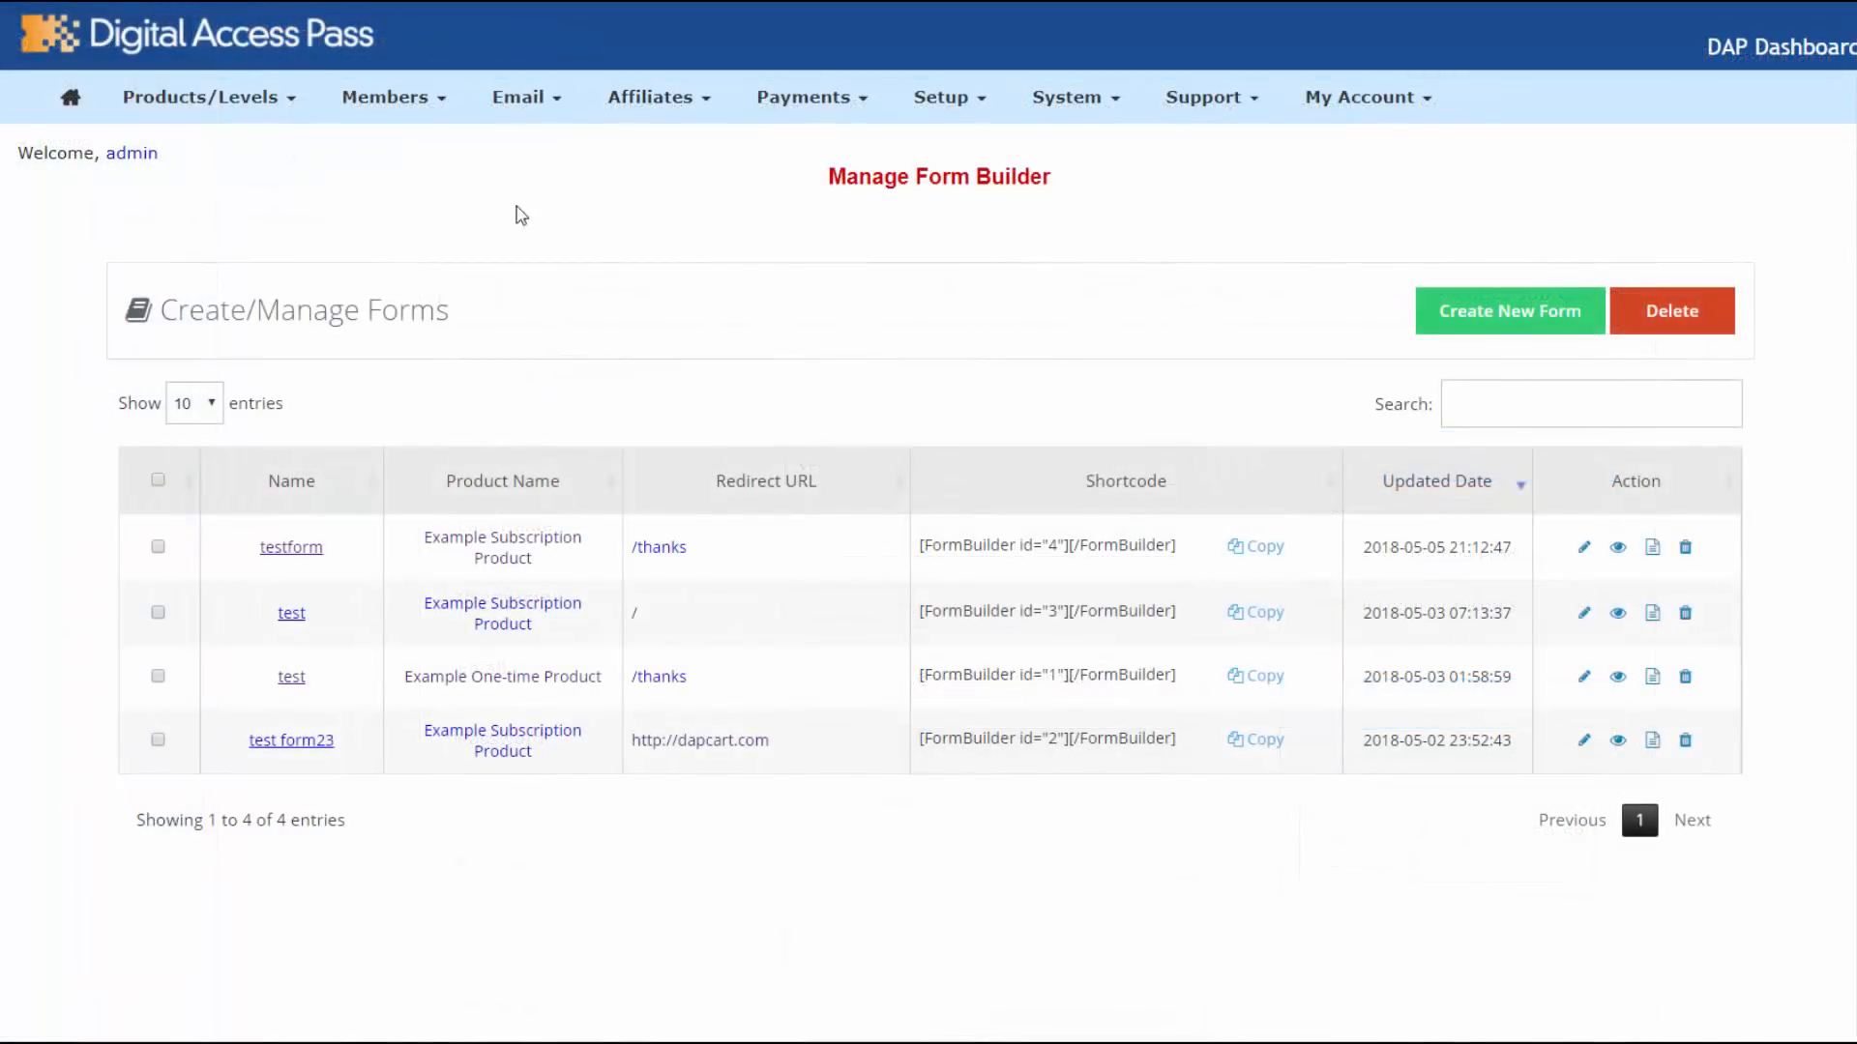
- Create a new signup form named GDPR TEST from the Create/Manage Forms page
click(263, 106)
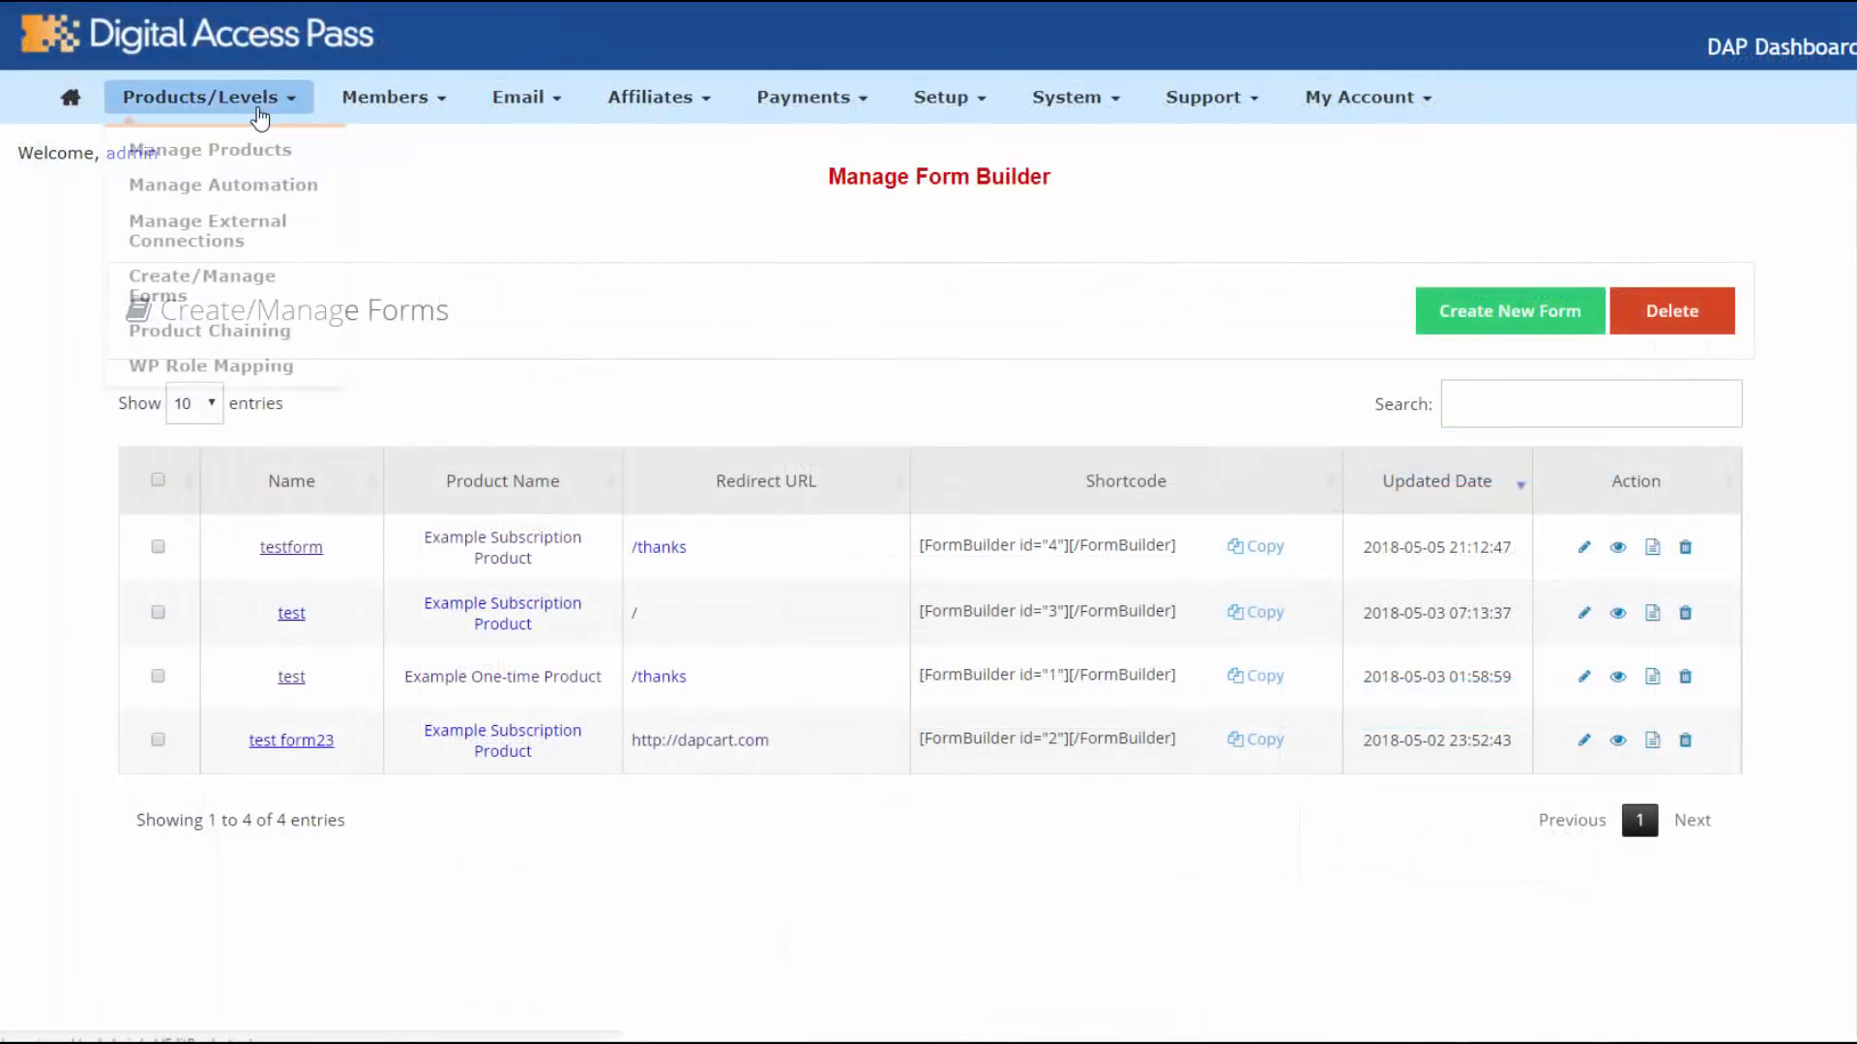
click(166, 293)
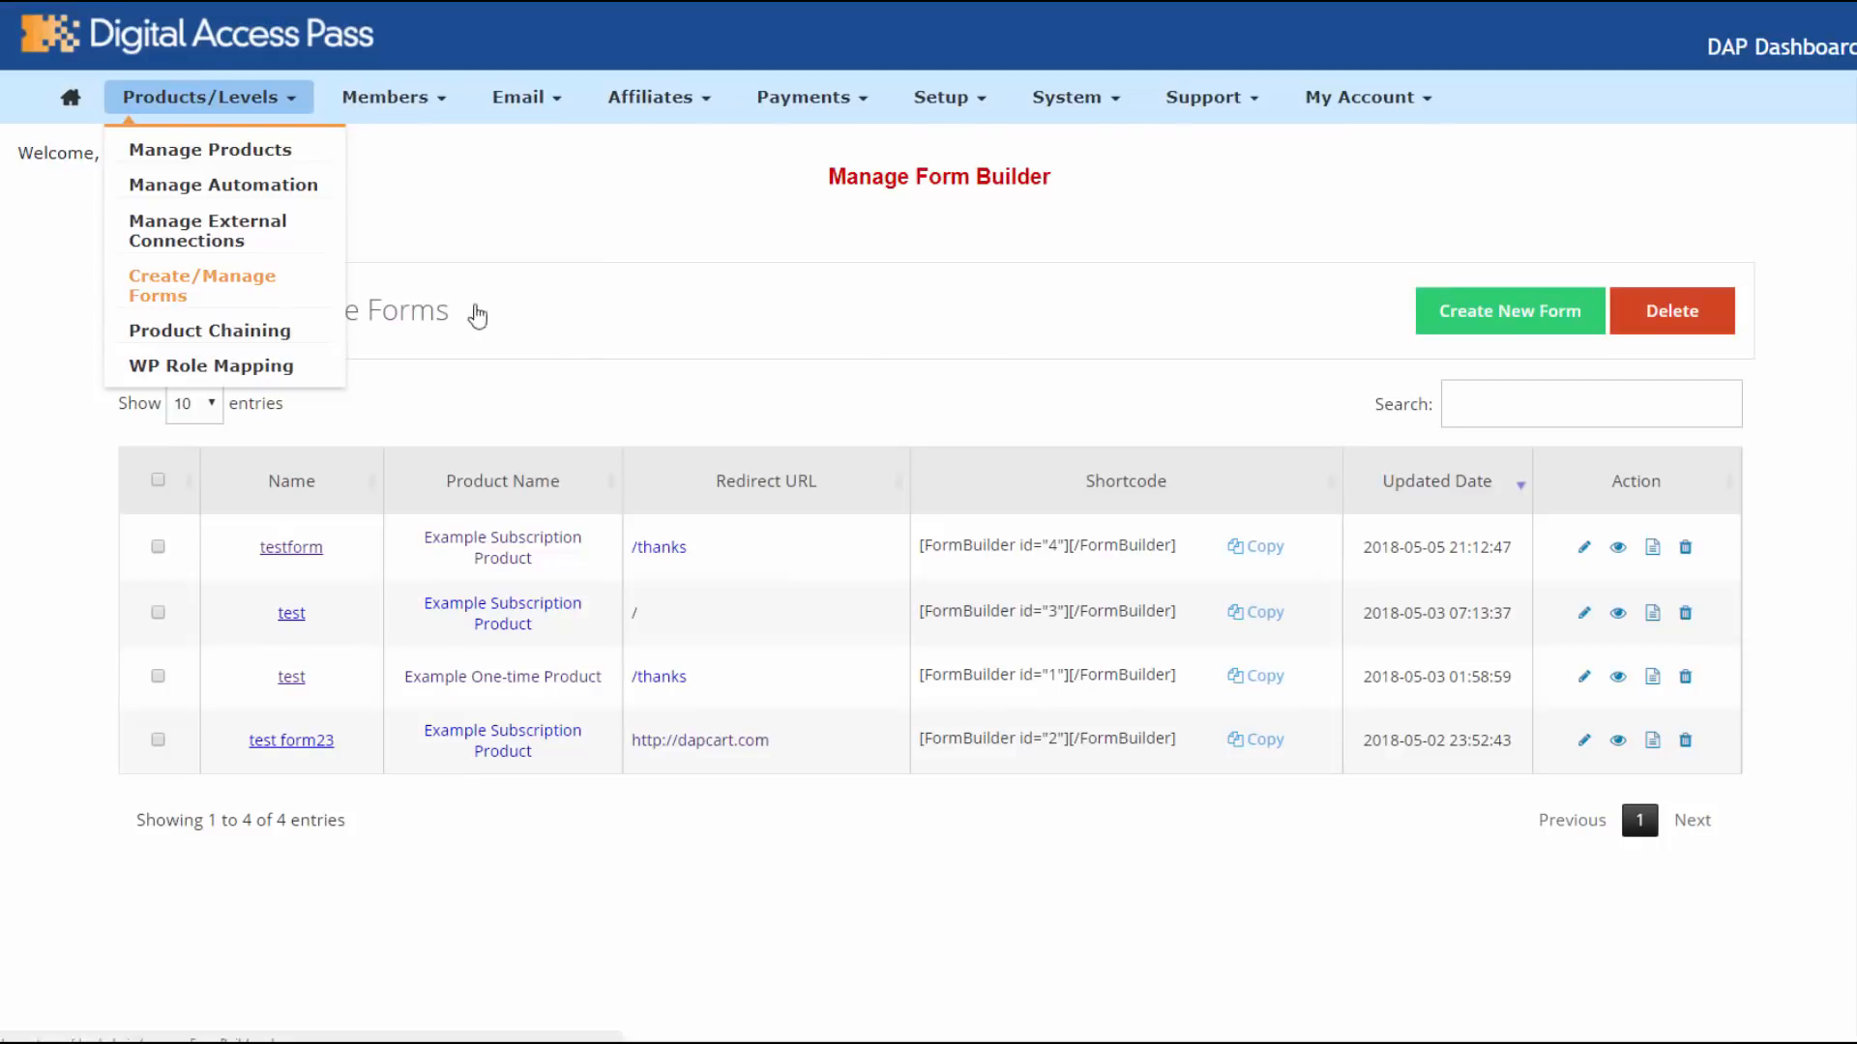
click(1447, 324)
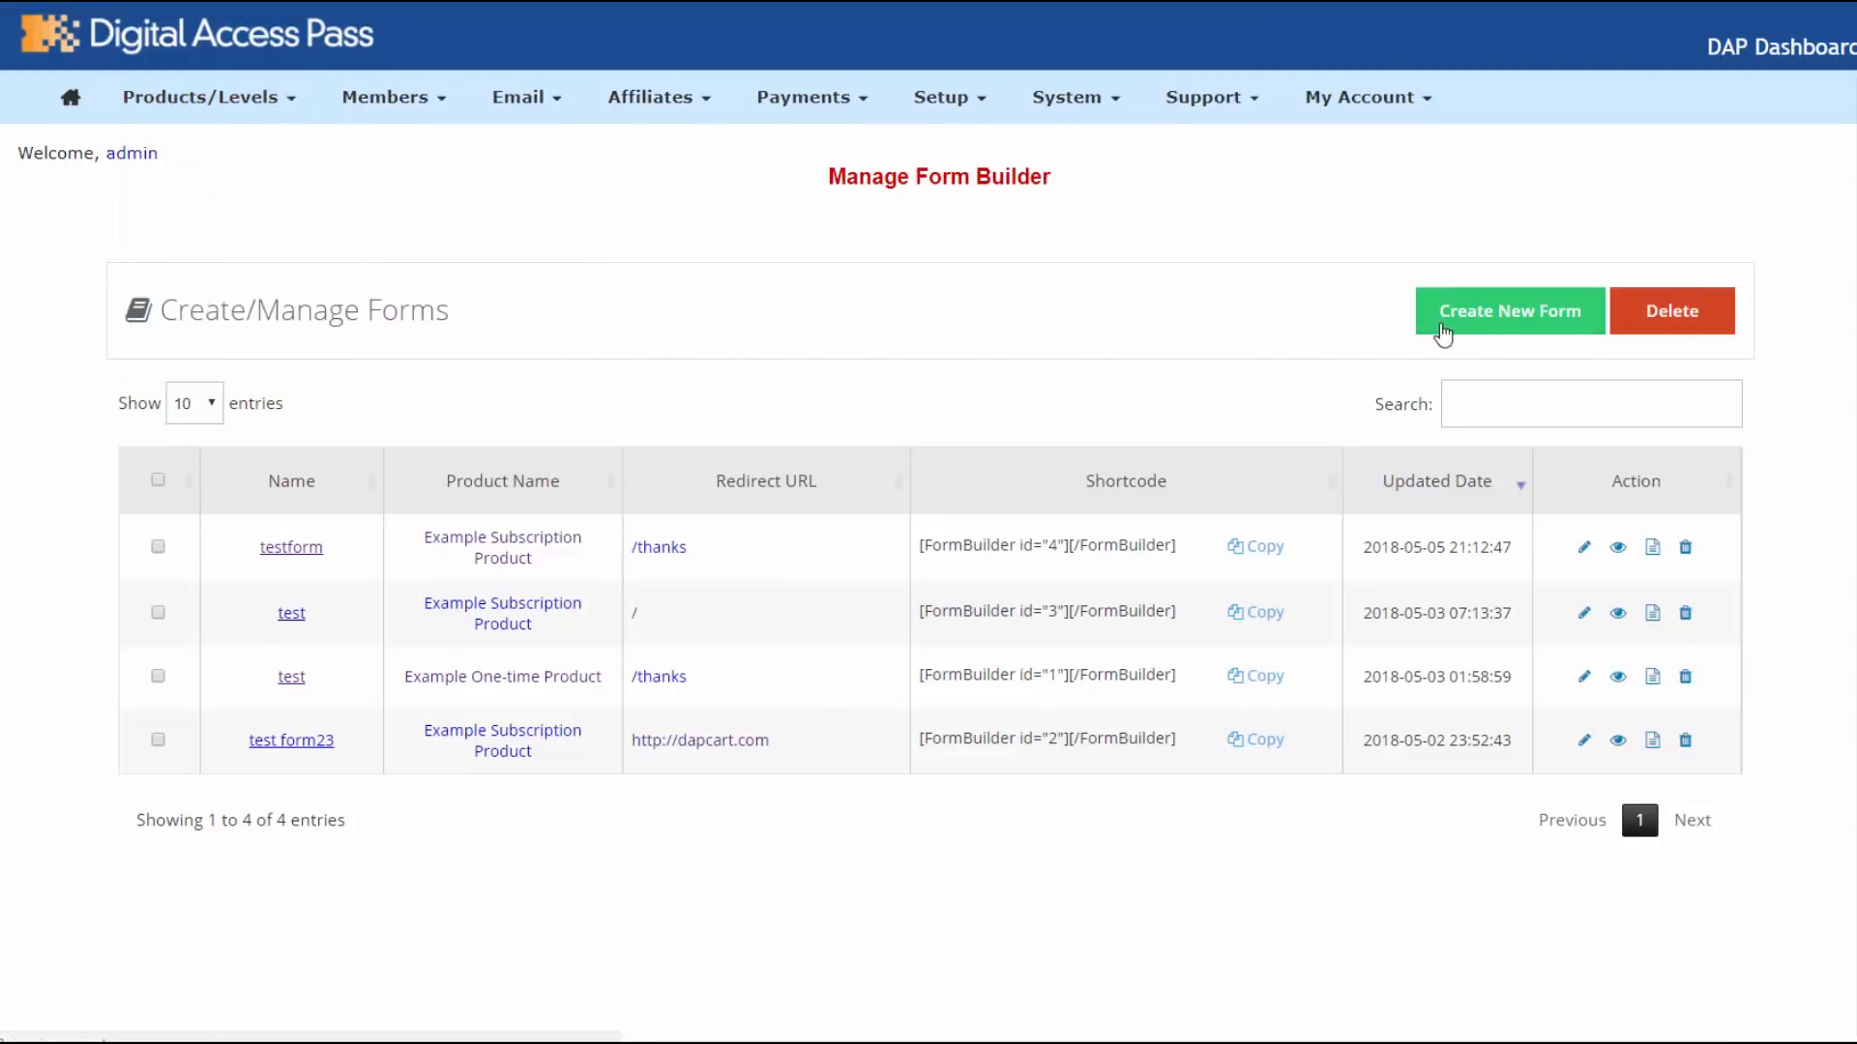
click(468, 356)
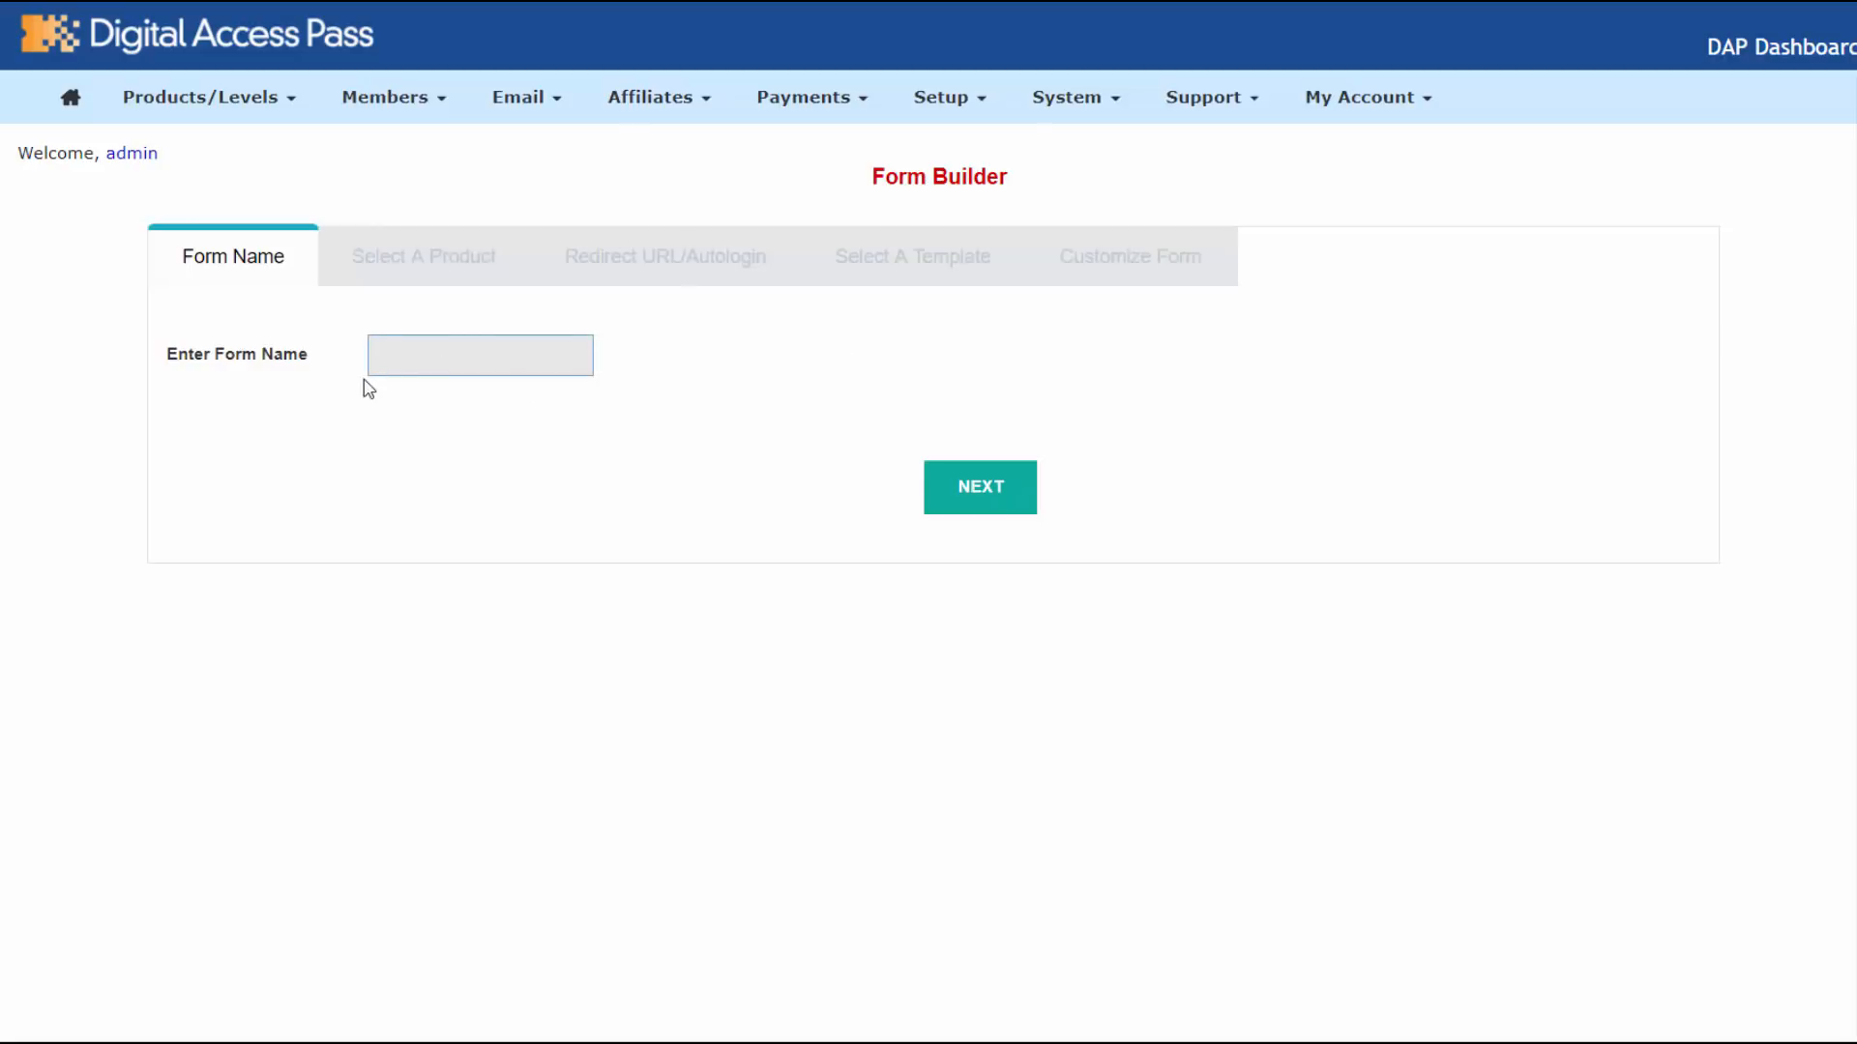
text(GDPR TEST)
click(984, 518)
- Assign Example Subscription Product to the GDPR TEST form and set its redirect URL to /thanks with Auto Login at No
click(485, 356)
click(619, 237)
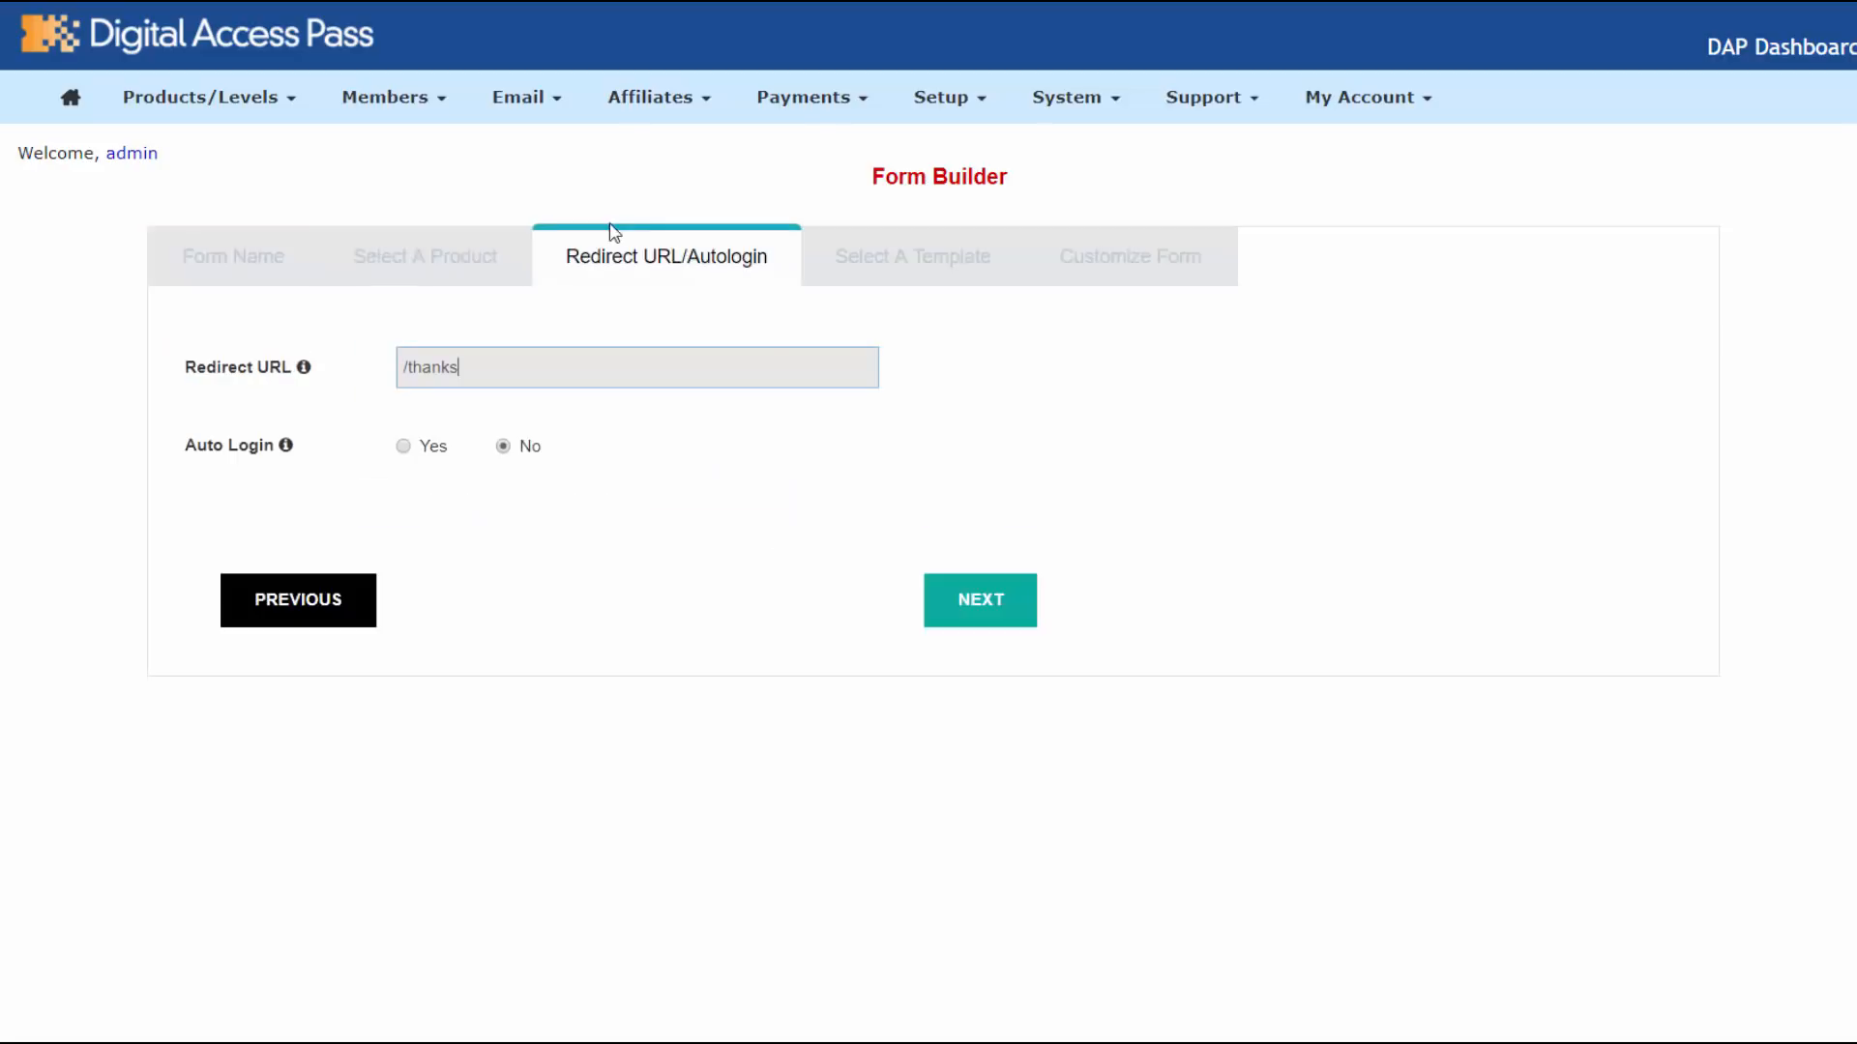
click(965, 624)
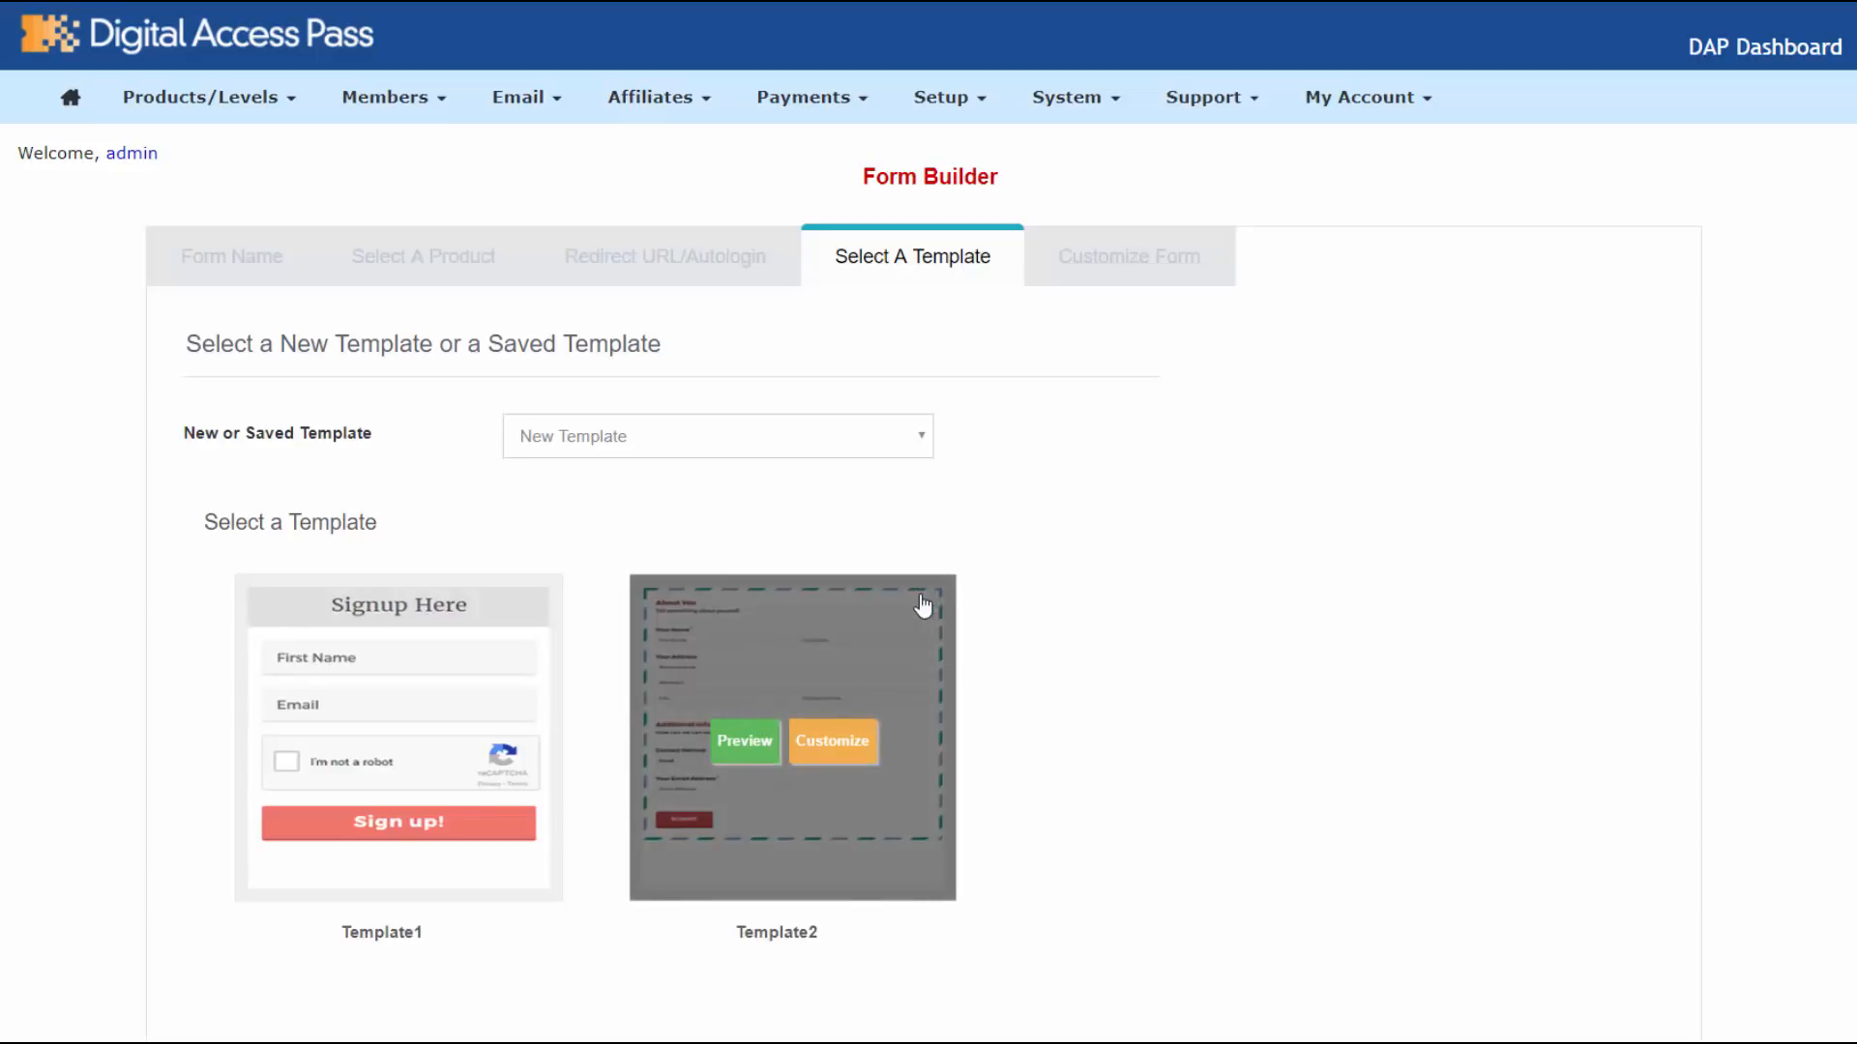
- Customize Template1 for the form, enabling the GDPR field and making it required
click(438, 741)
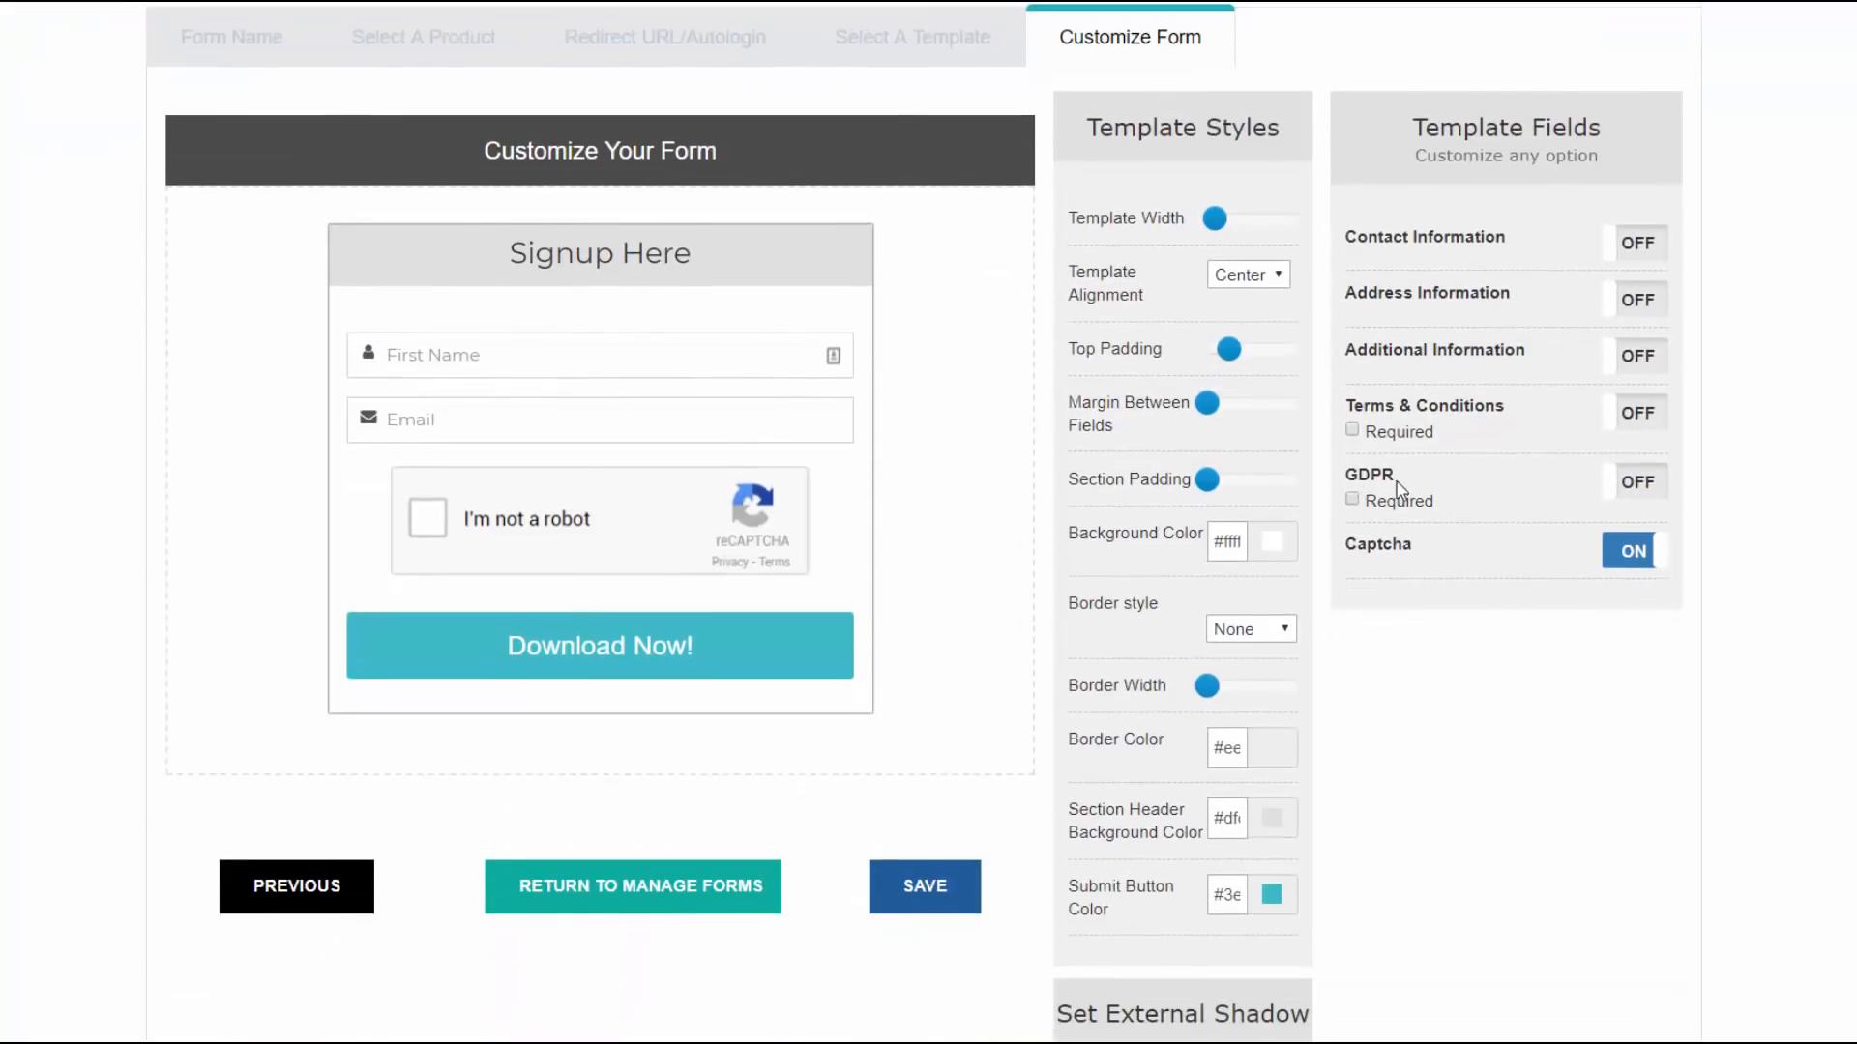
click(1613, 489)
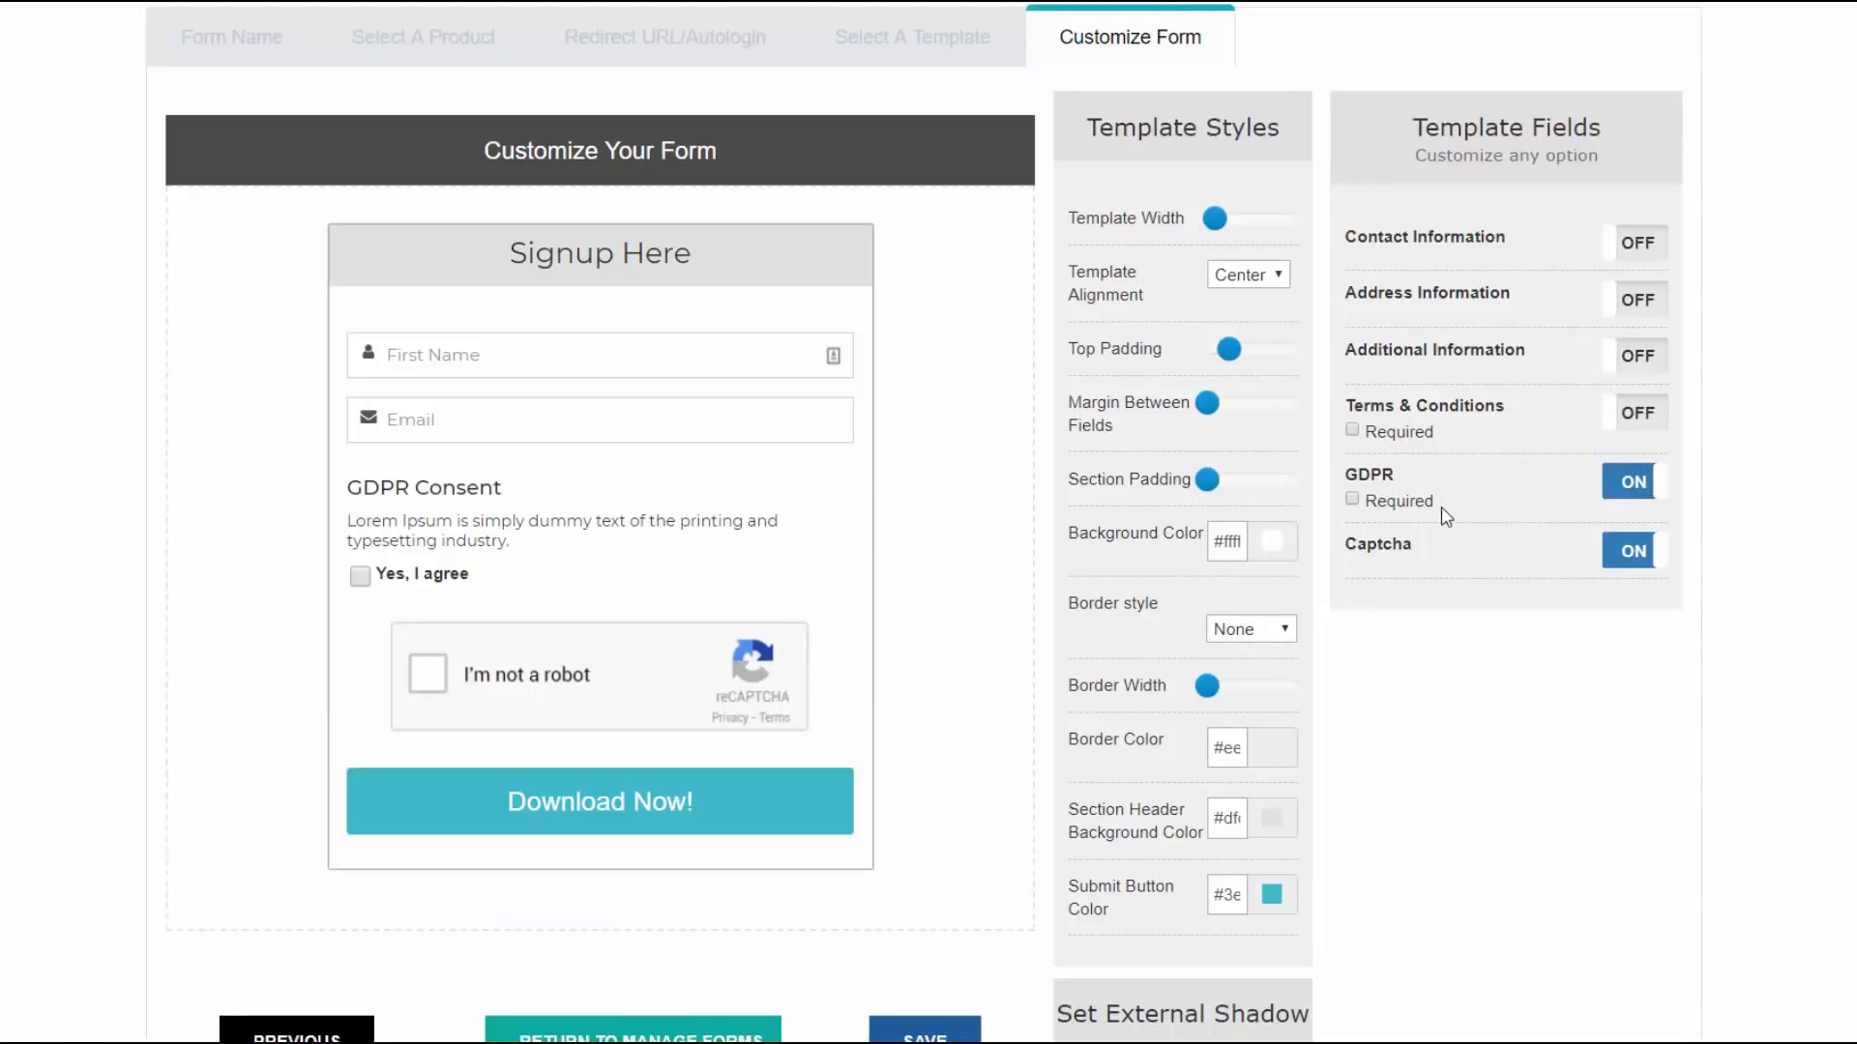
click(1404, 510)
- Replace the GDPR Consent placeholder with the two-paragraph privacy consent and unsubscribe notice, and label the checkbox "I Agree!"
click(449, 539)
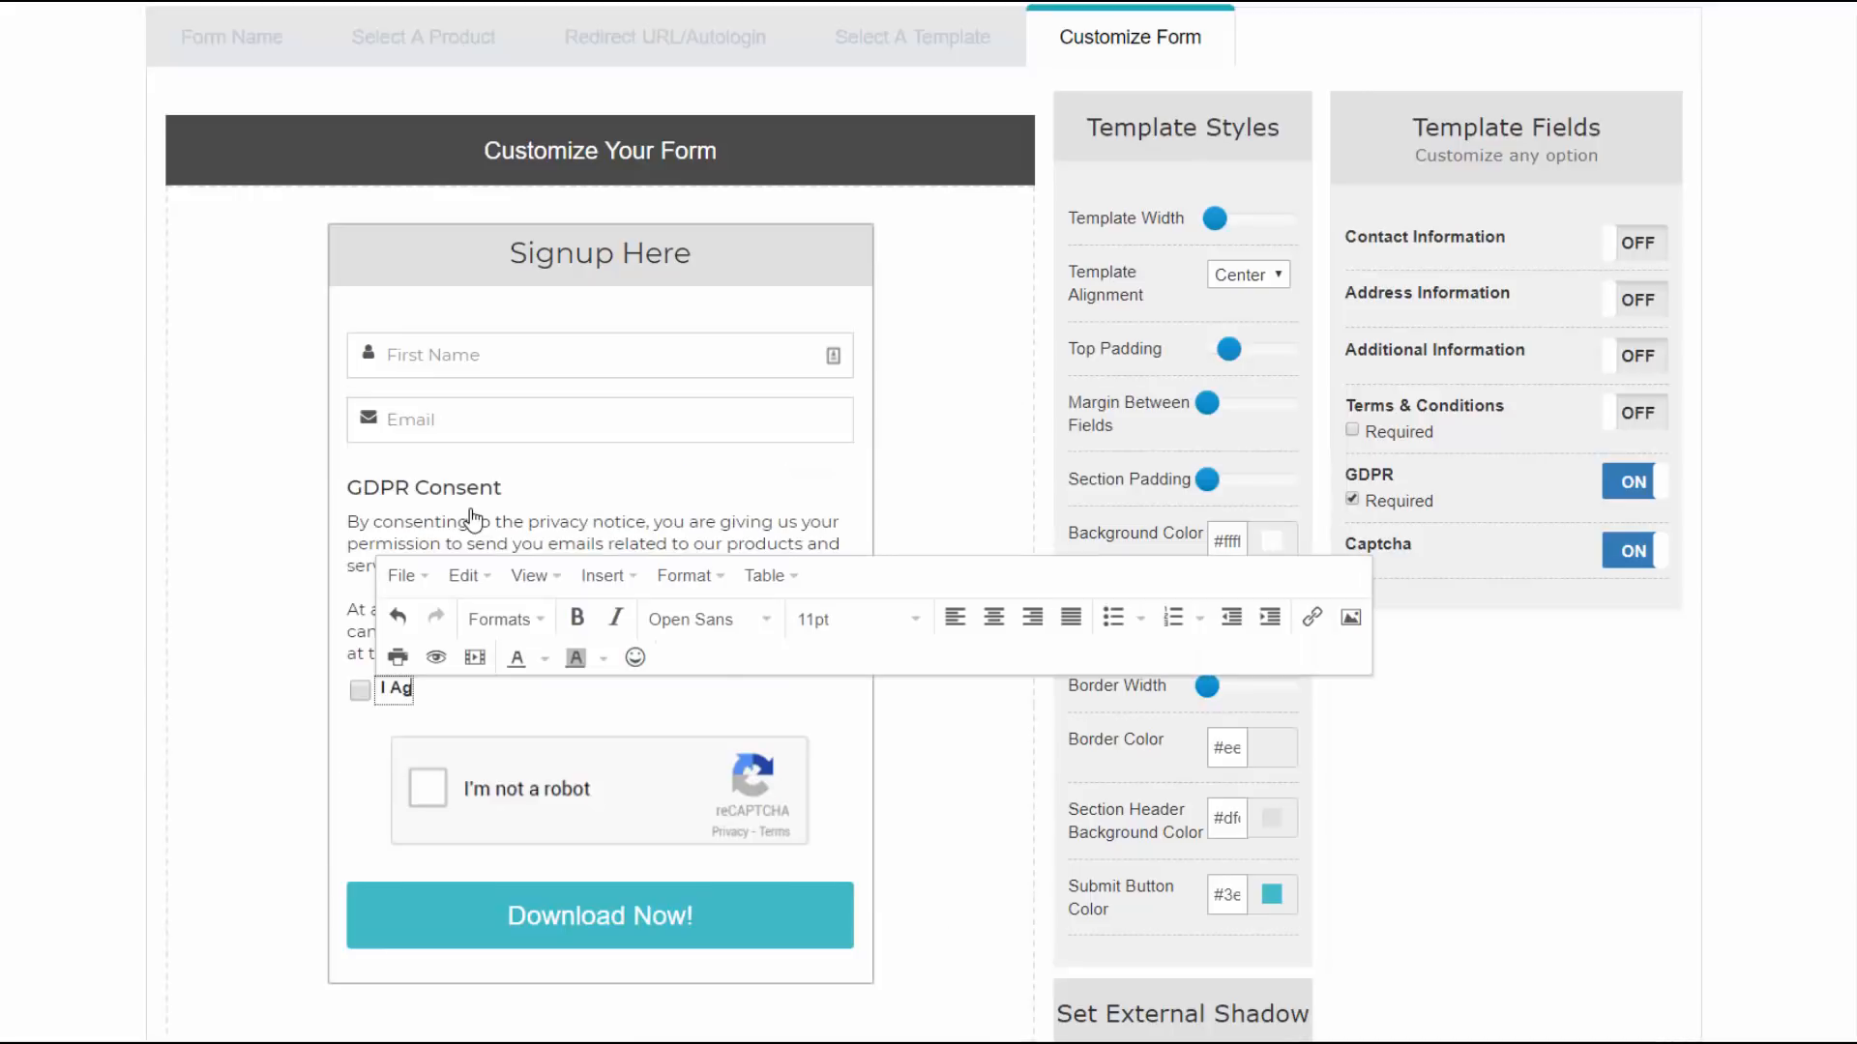
text(ree!)
click(246, 531)
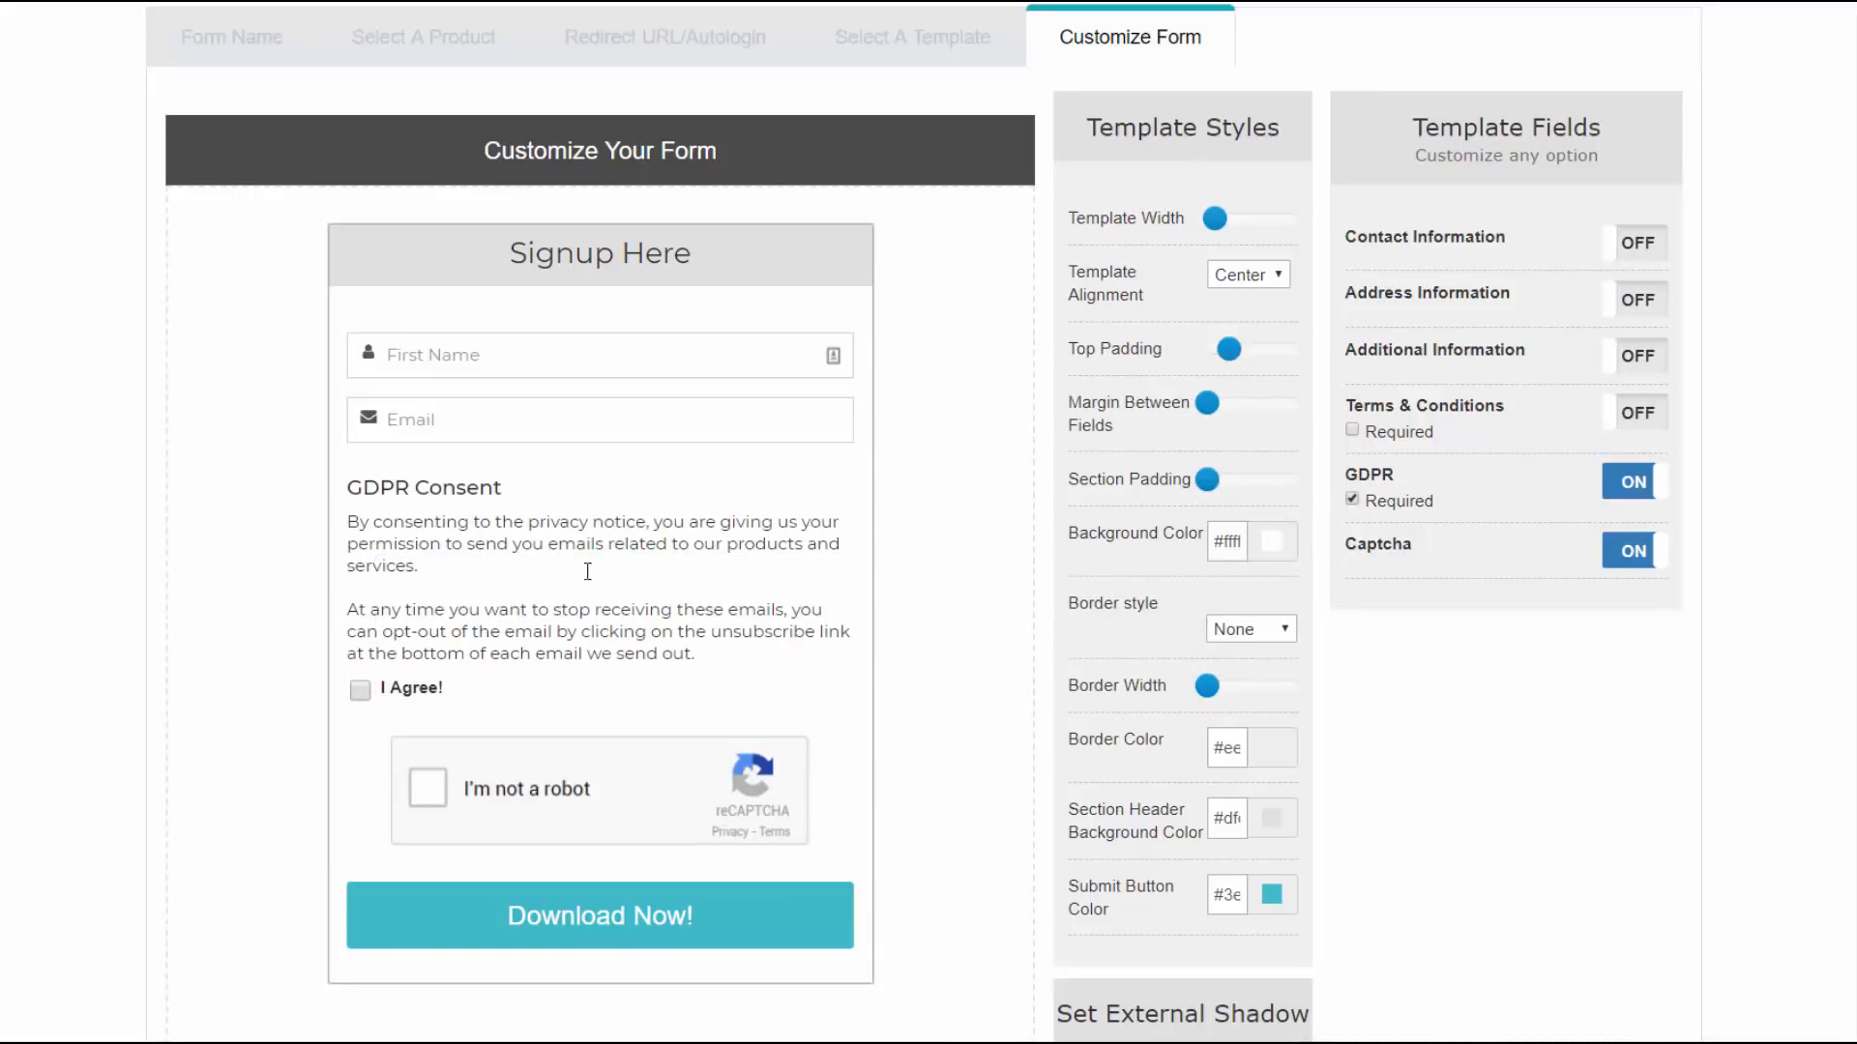
- Save the customized form, select its generated FormBuilder shortcode and dismiss the shortcode dialog
scroll(923, 861, down, 2)
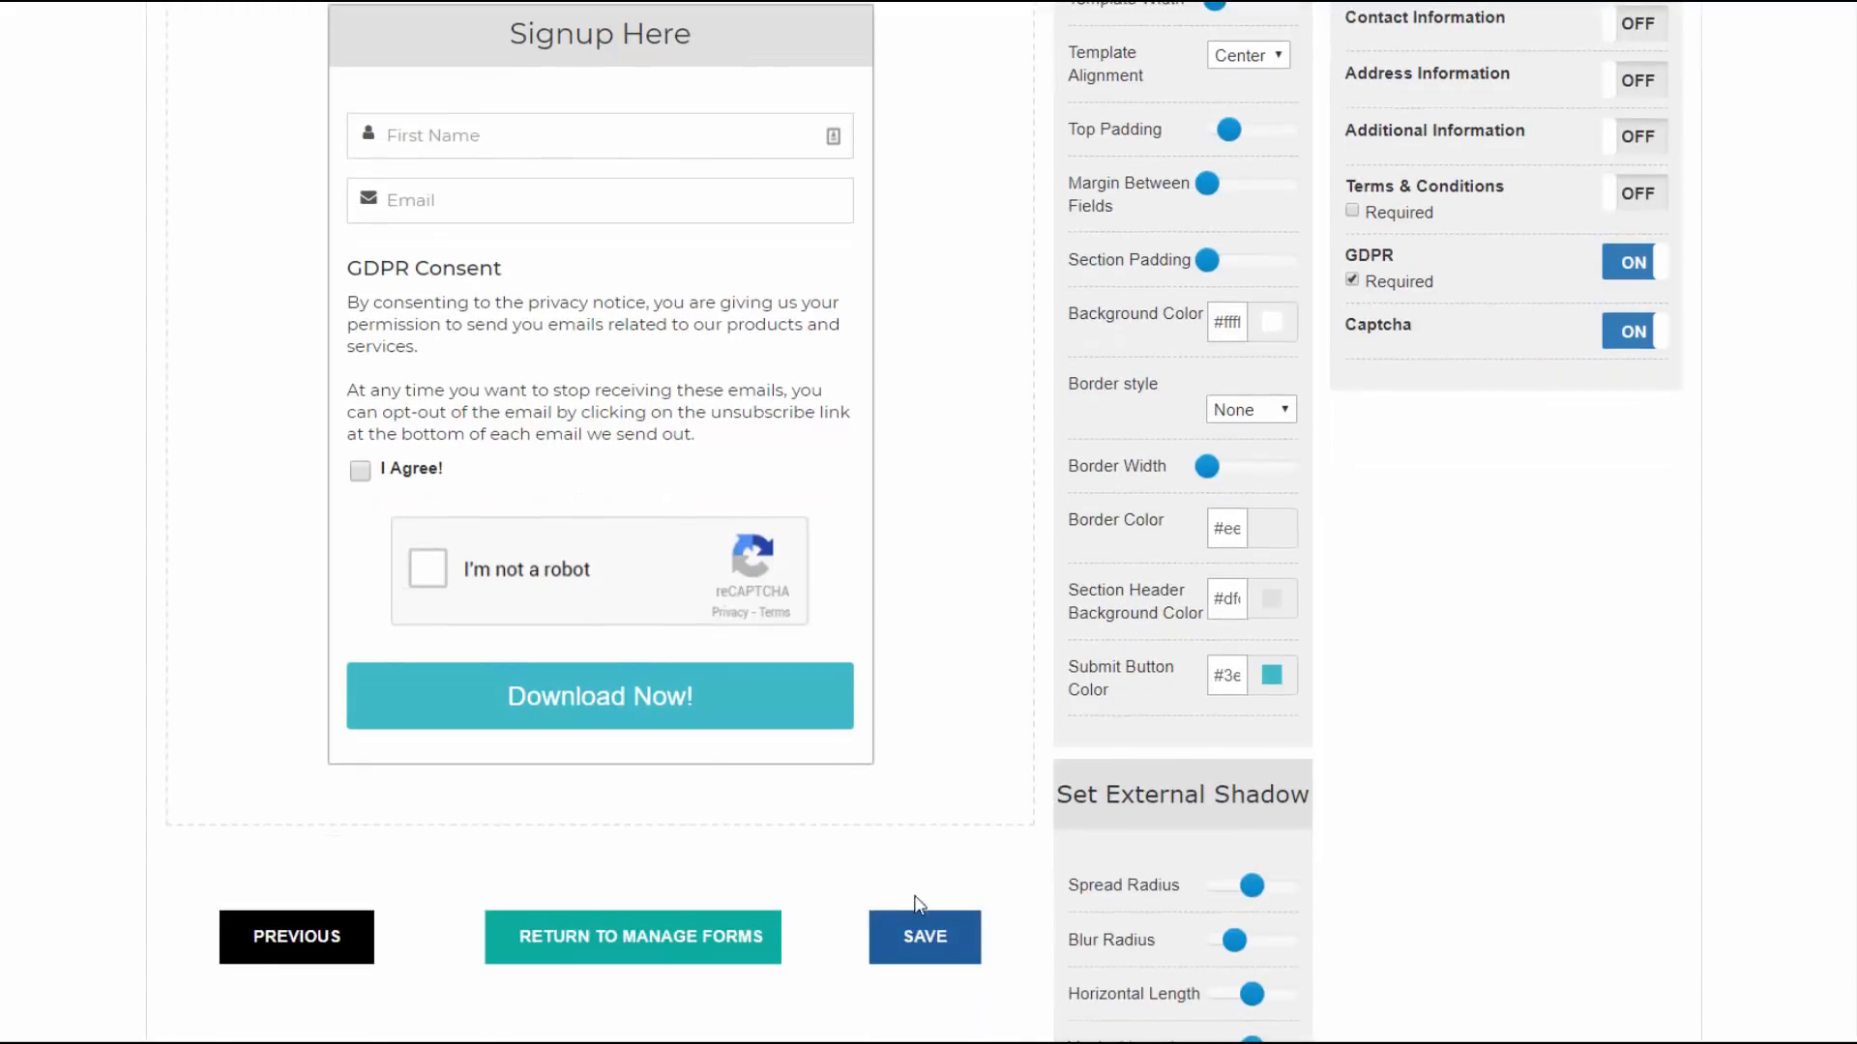
click(909, 940)
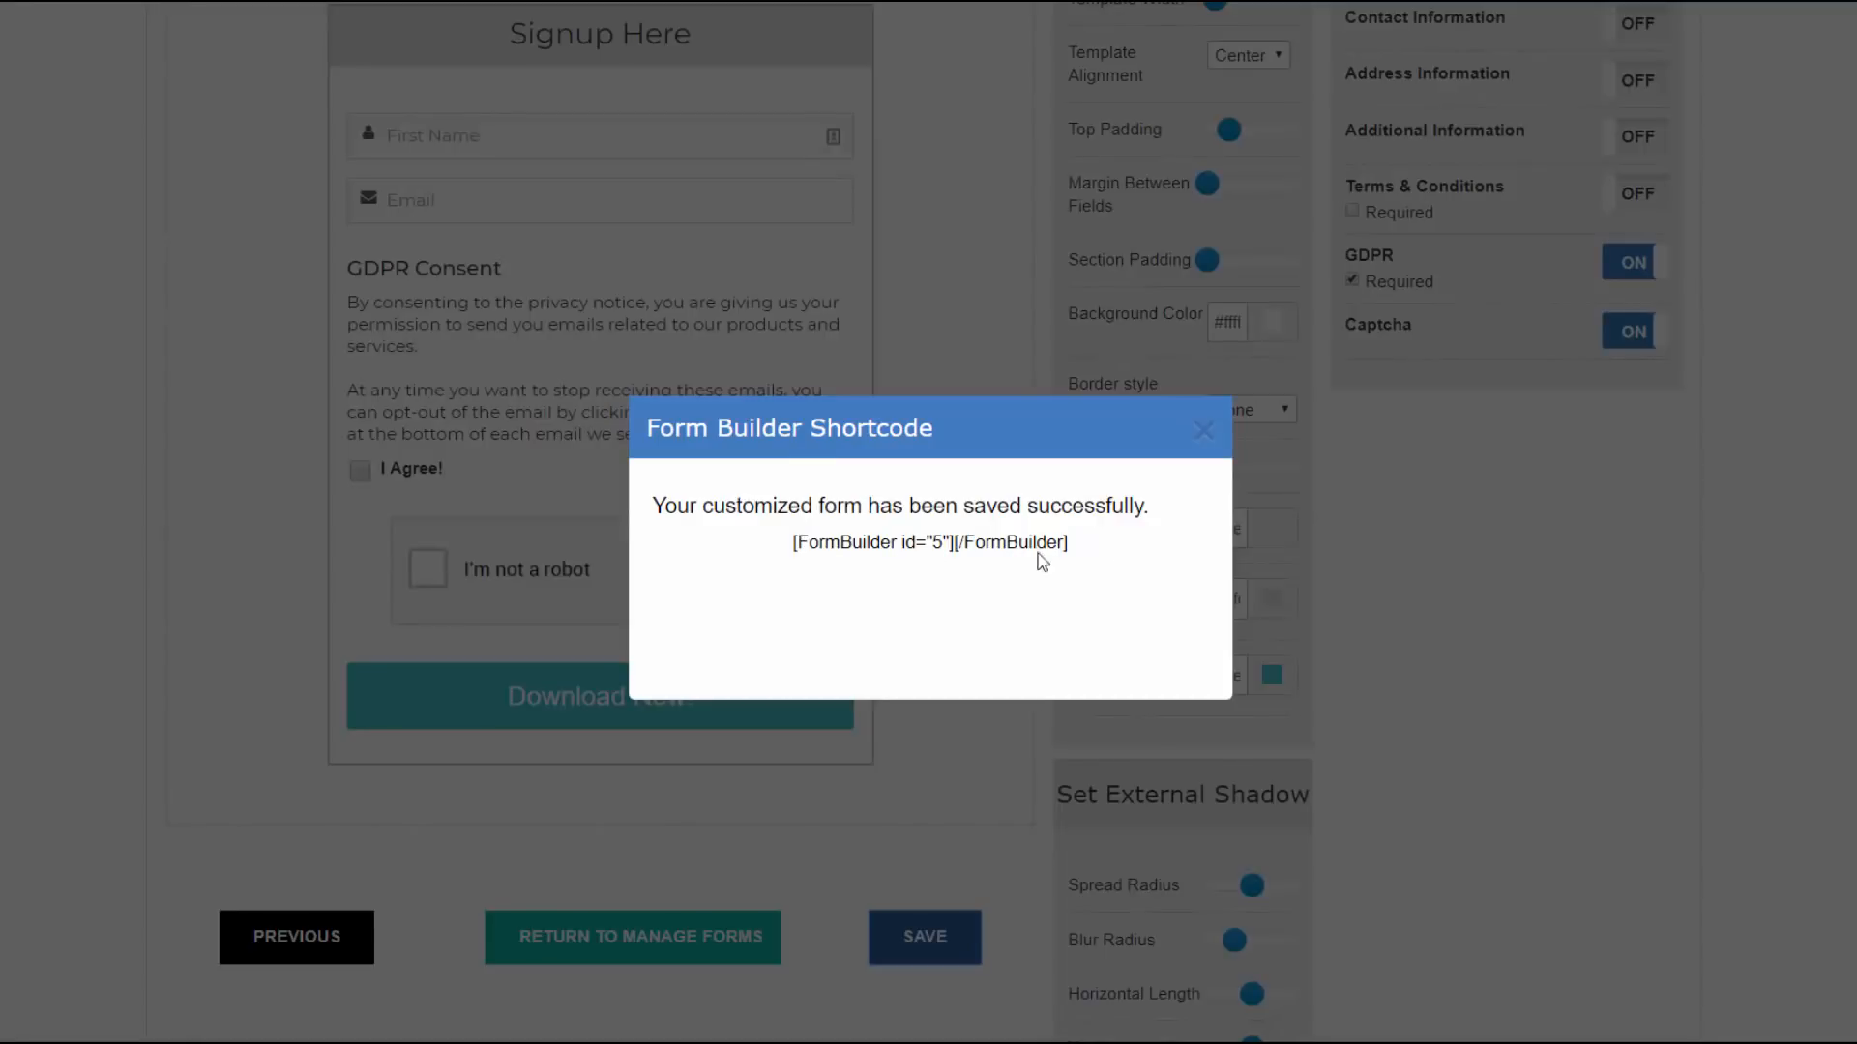
drag(1066, 548, 790, 553)
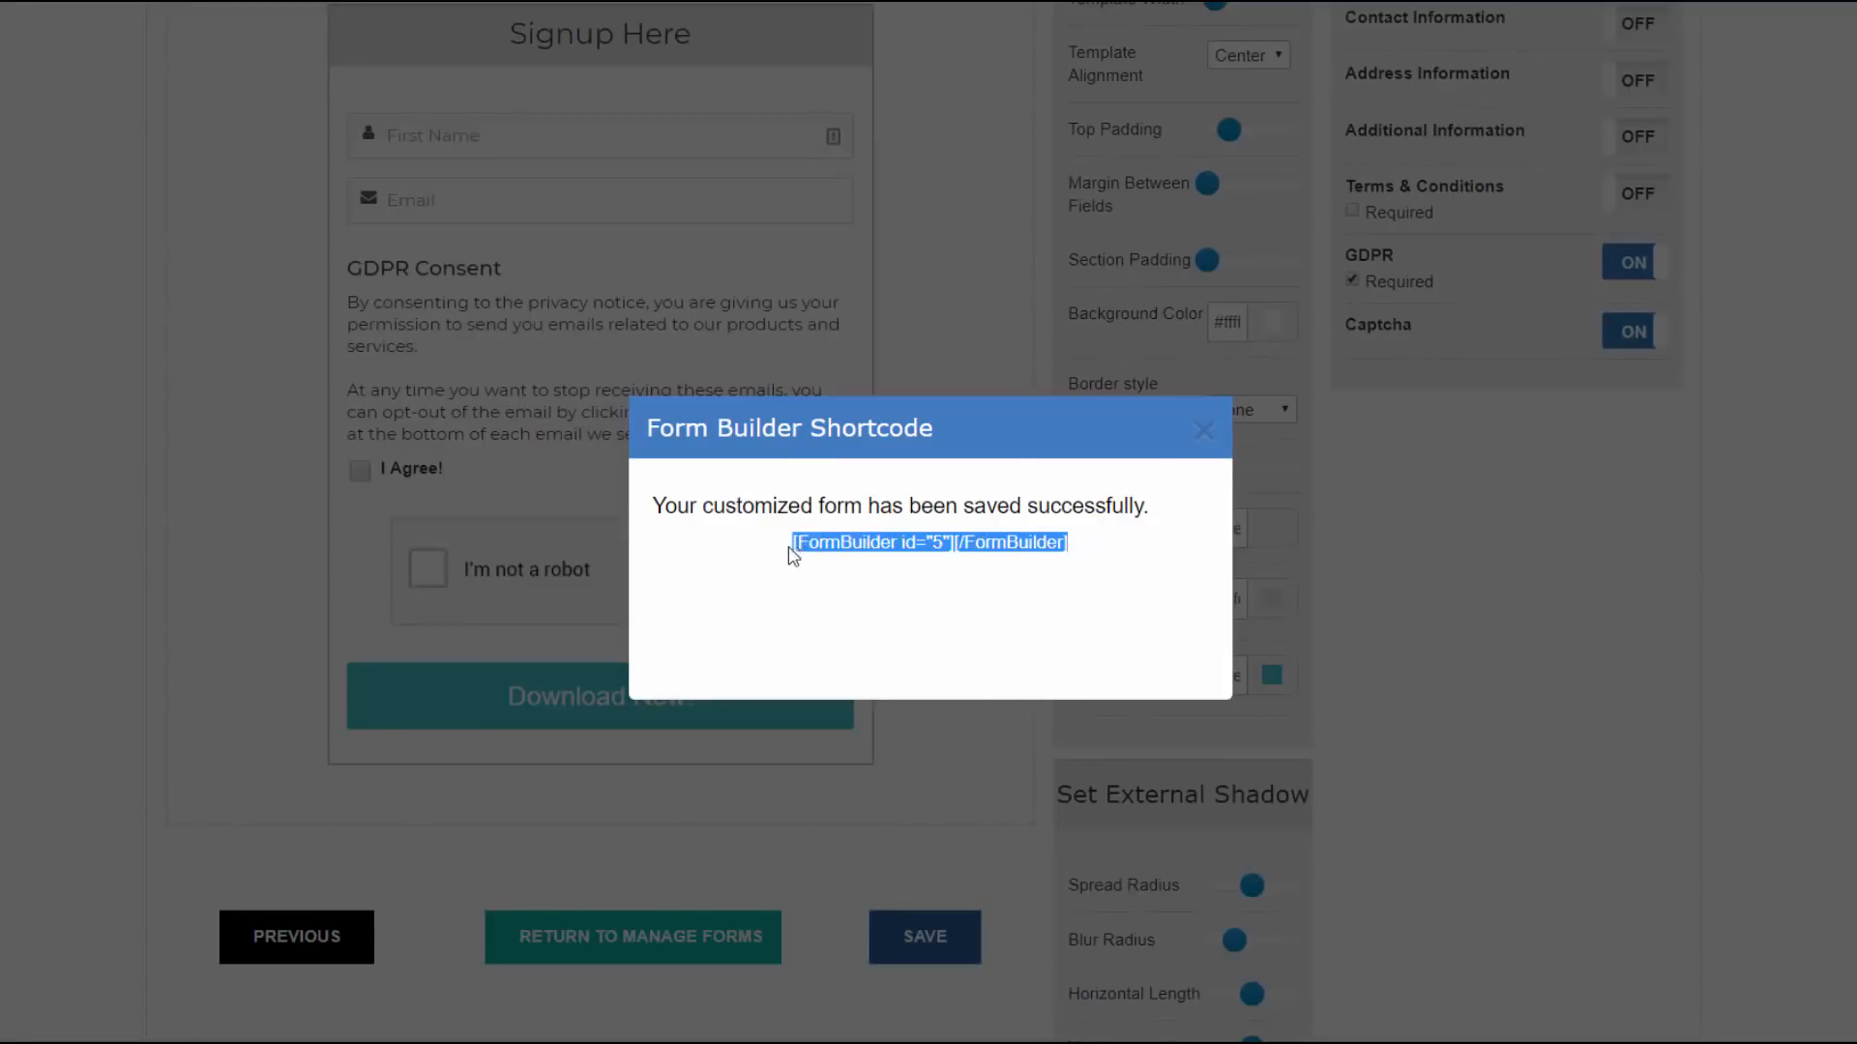
click(1199, 430)
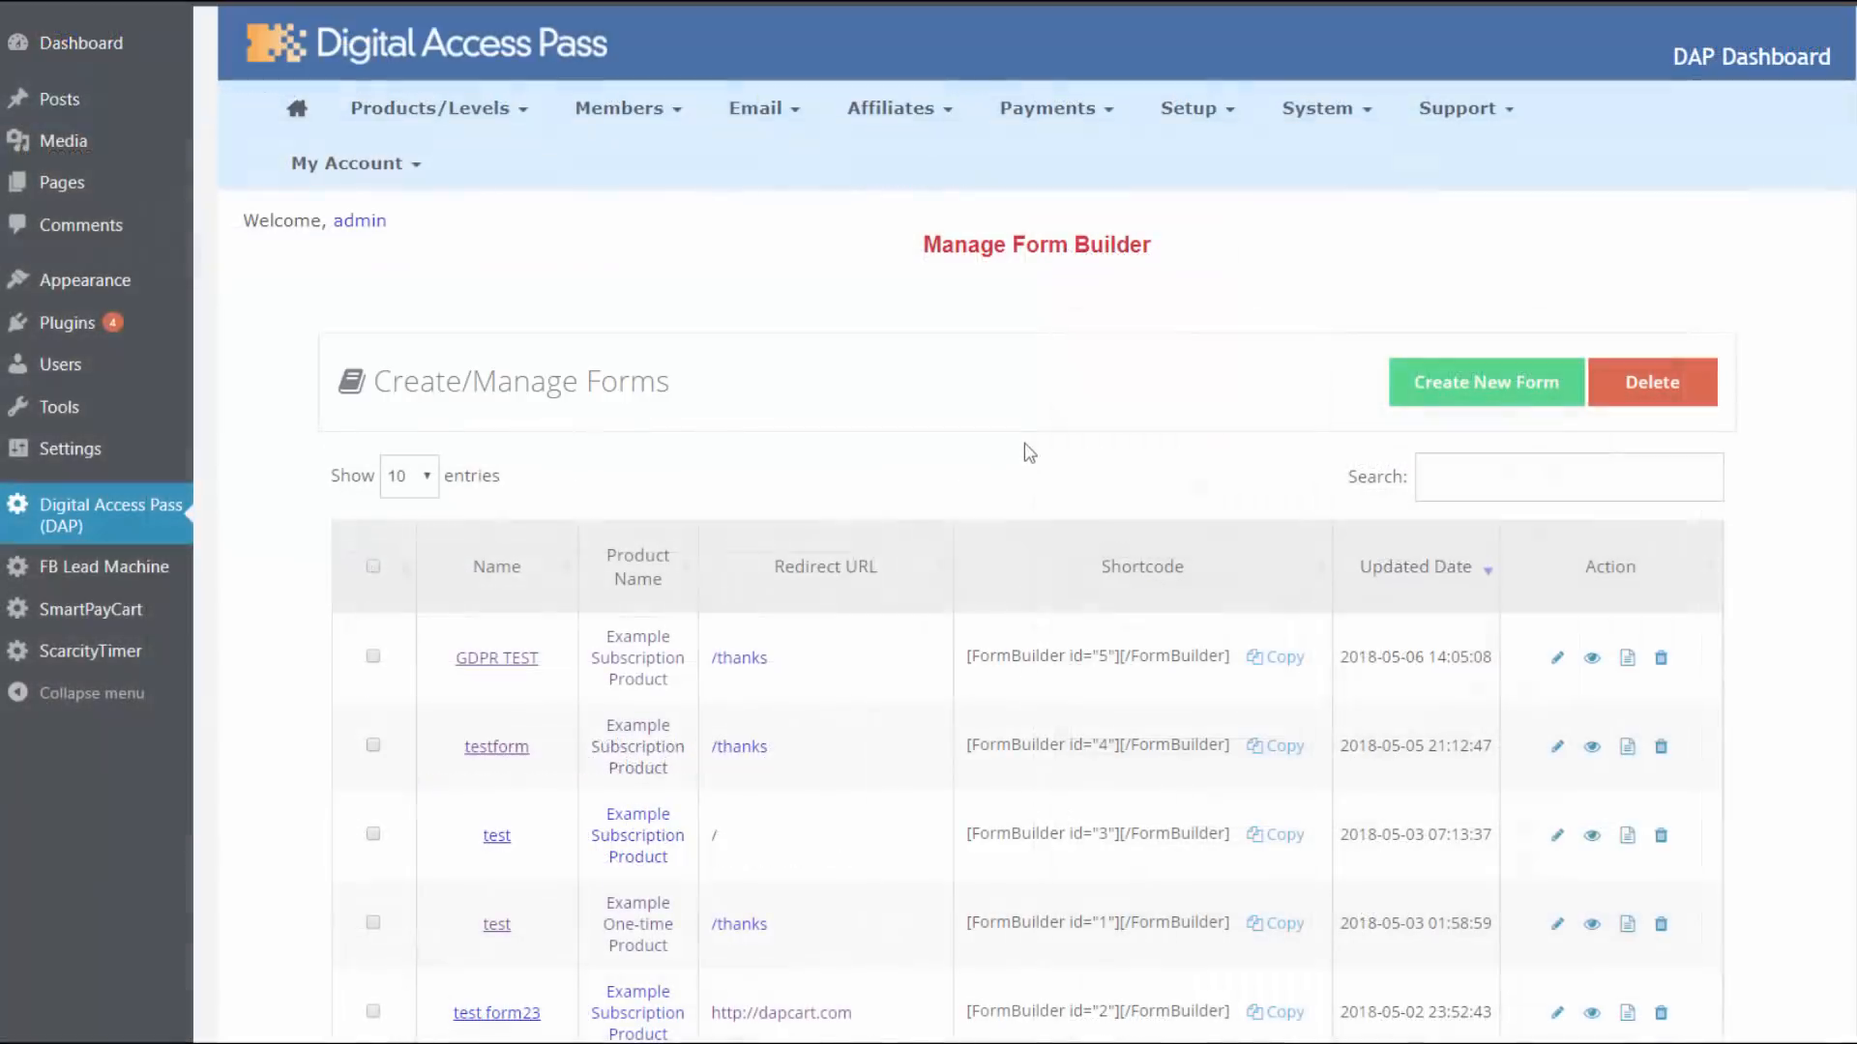
- Create another new form named dap-demo and continue to its product selection
mouse_move(476, 118)
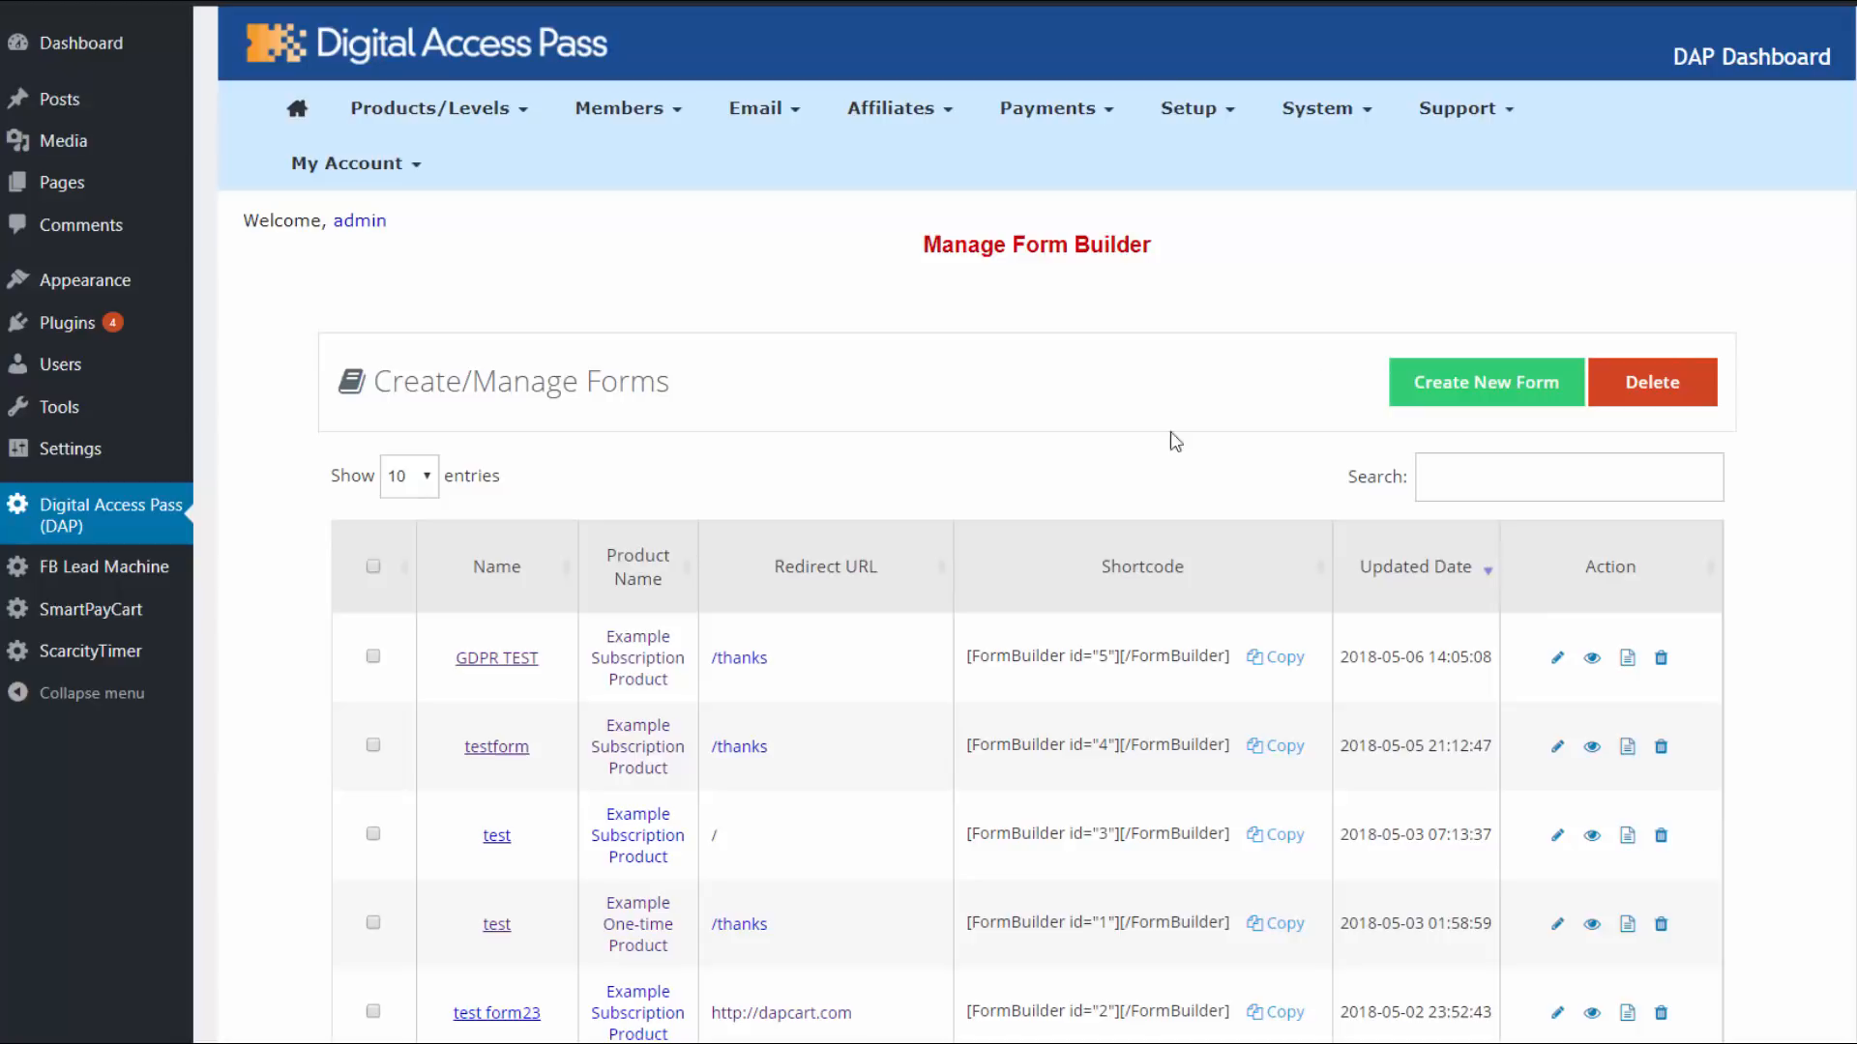
click(1427, 386)
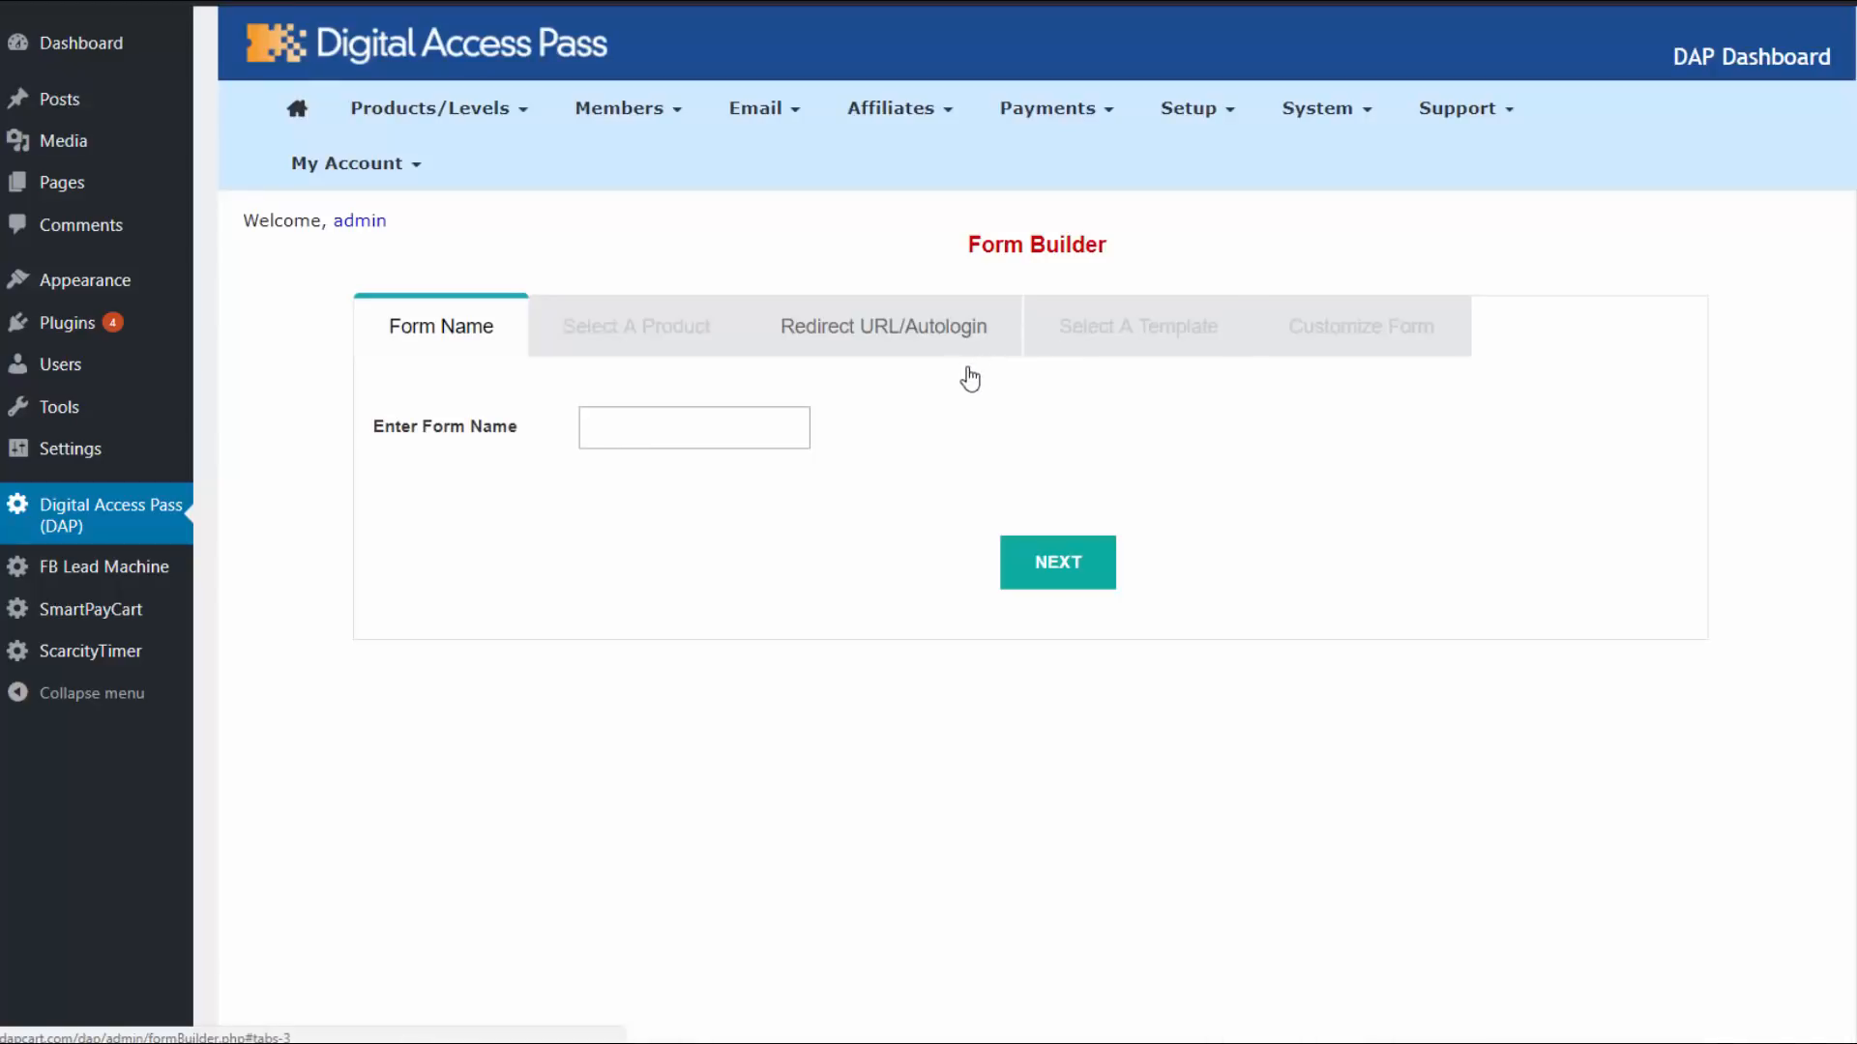
click(662, 418)
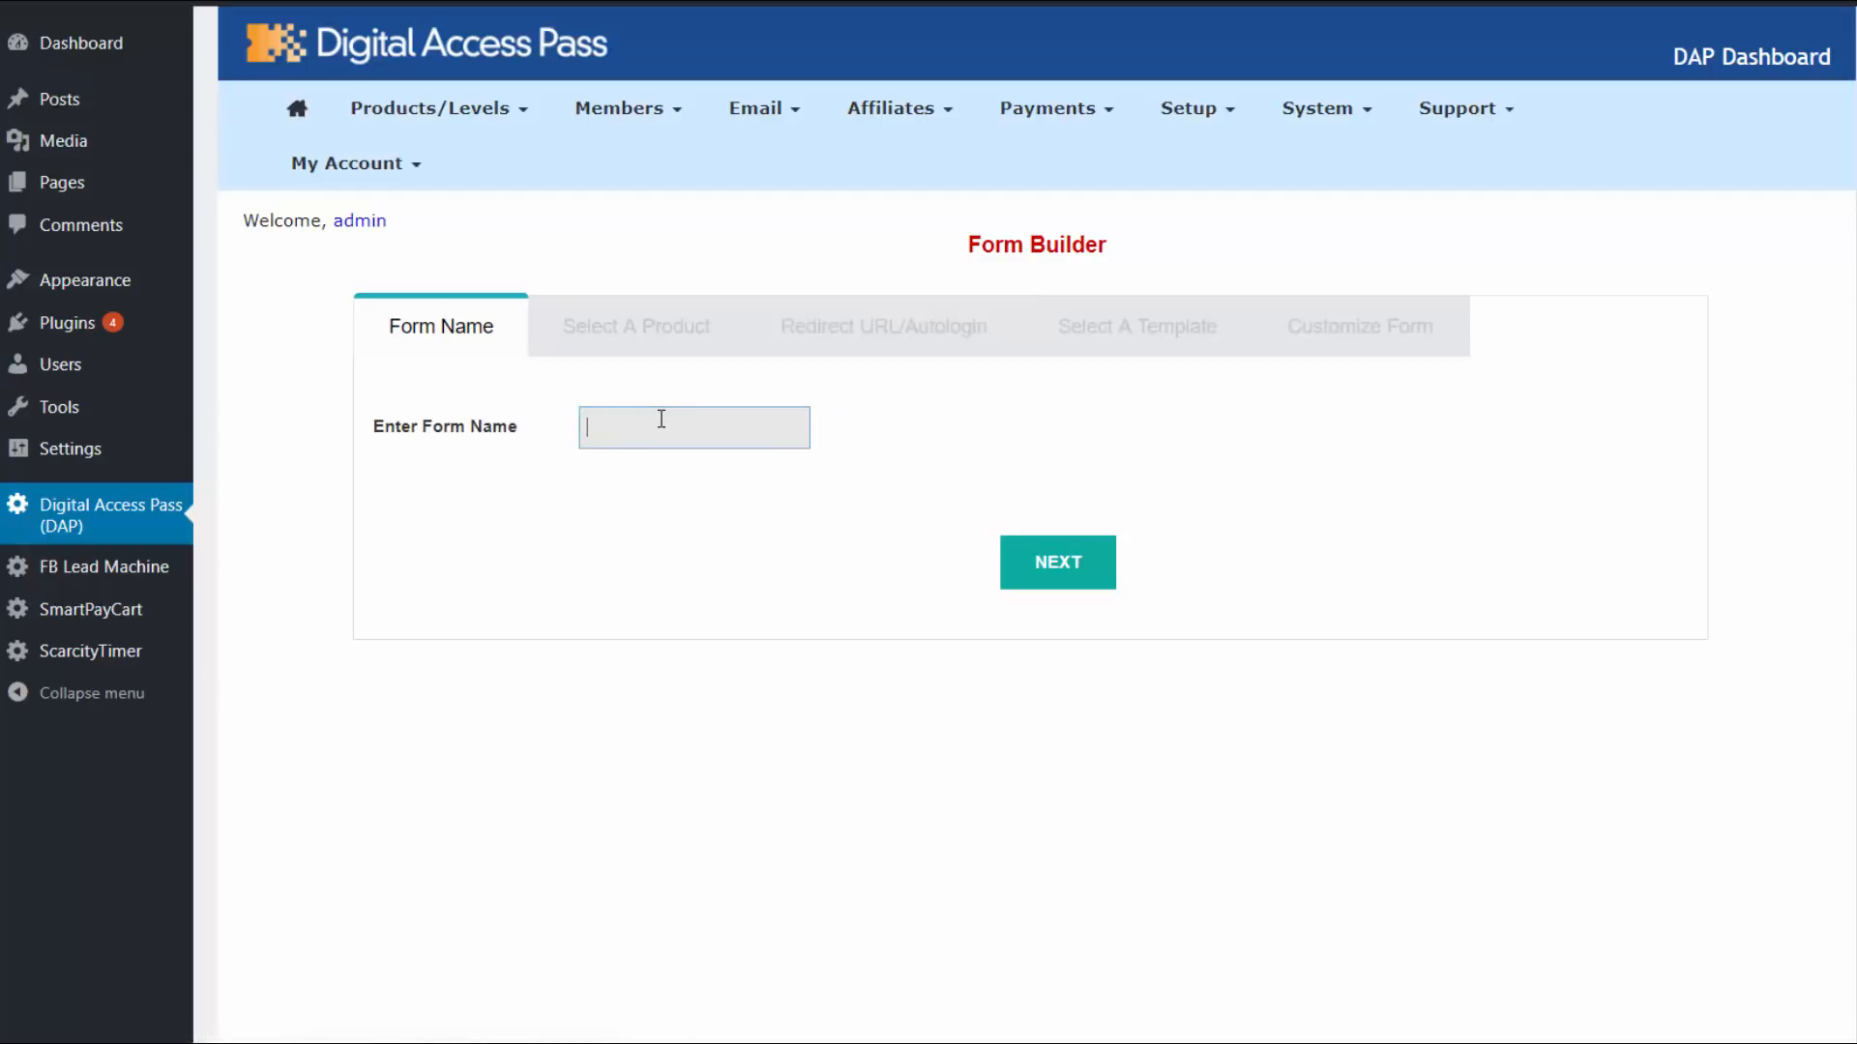
text(dap-demo)
click(1064, 565)
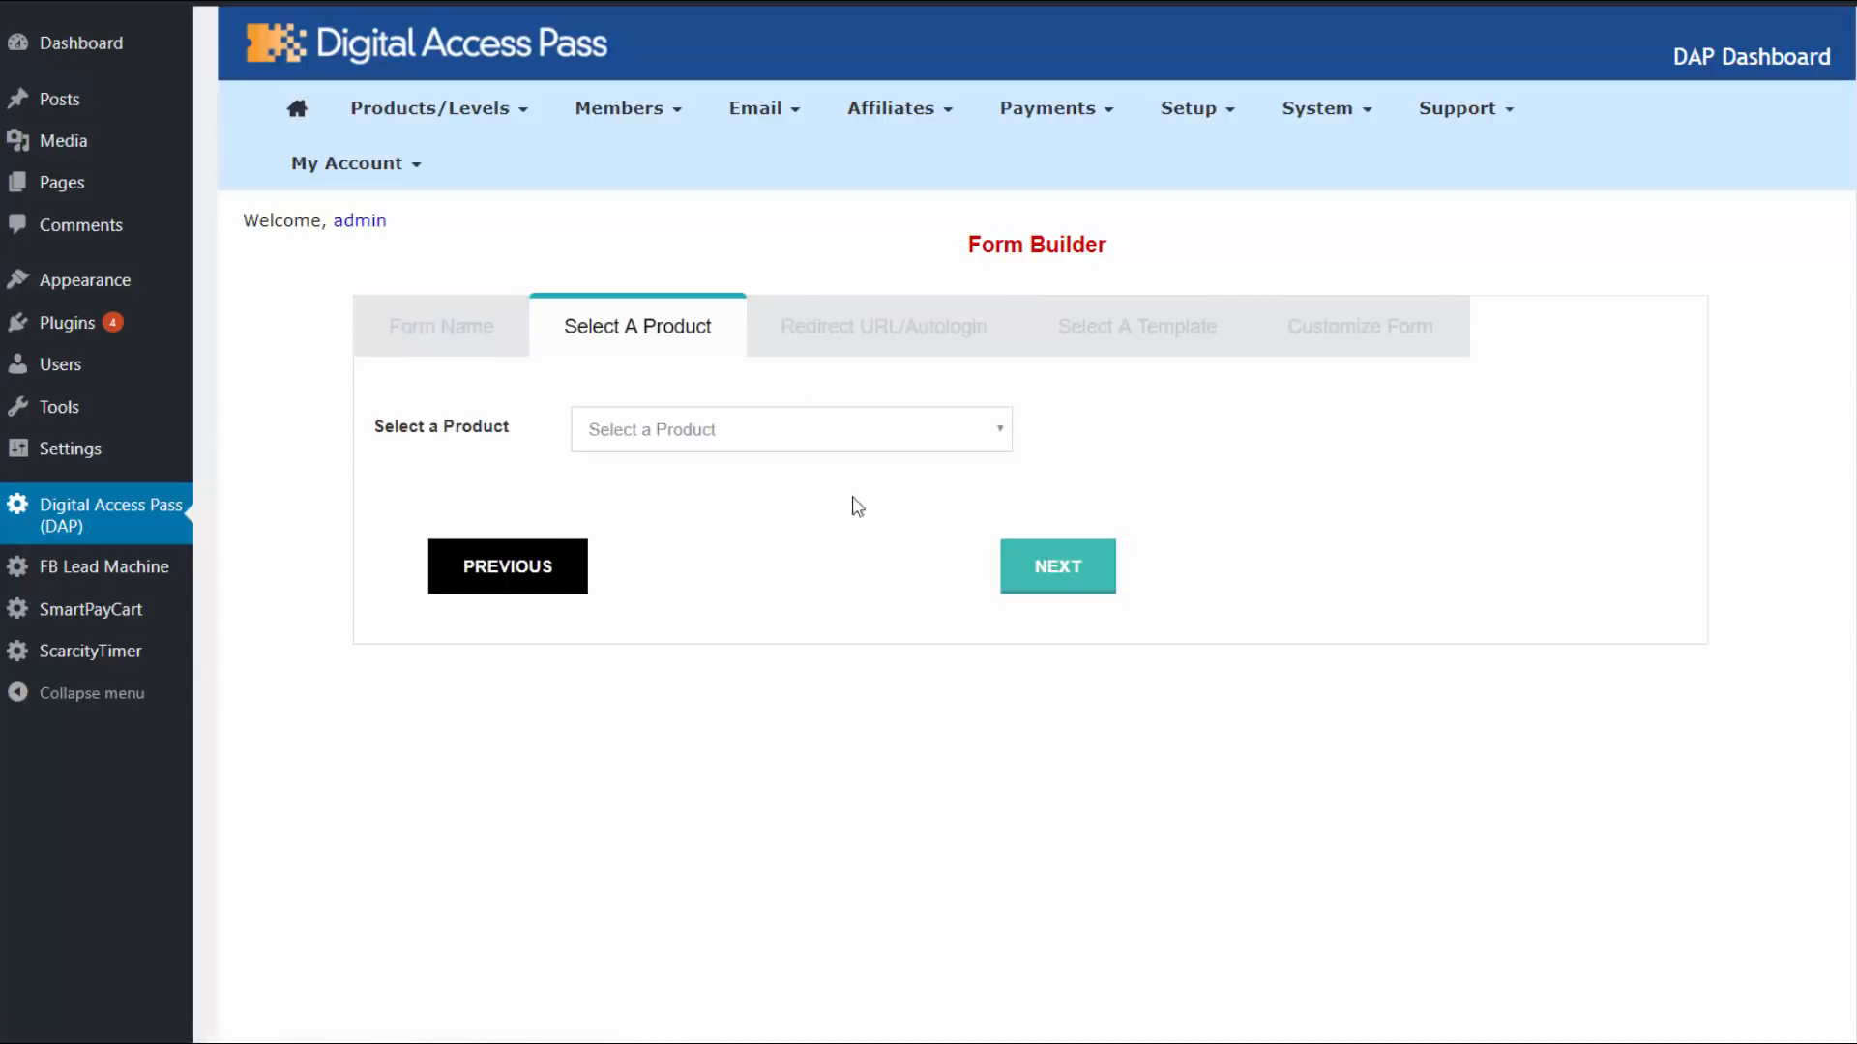
- Proceed without choosing a product, set the form's redirect URL to /thanks, enable Auto Login and continue to template selection
click(683, 440)
click(681, 505)
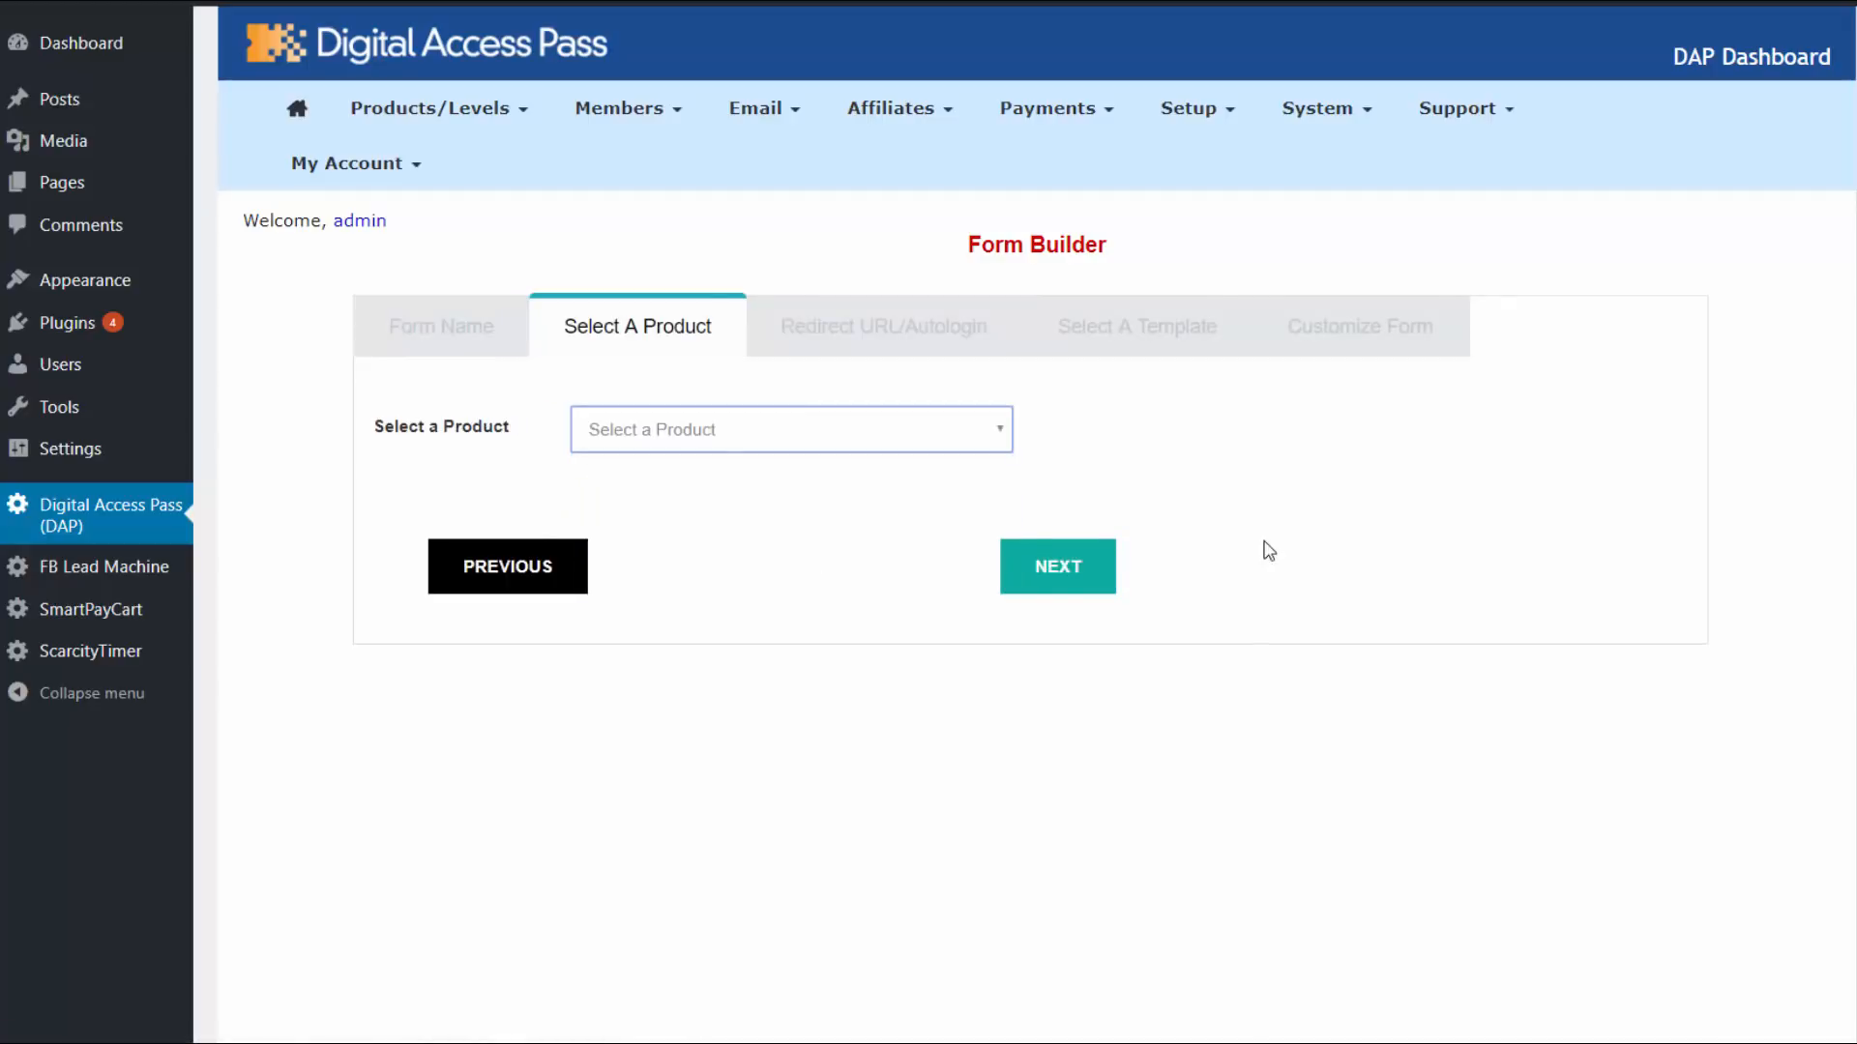
click(1088, 574)
click(813, 440)
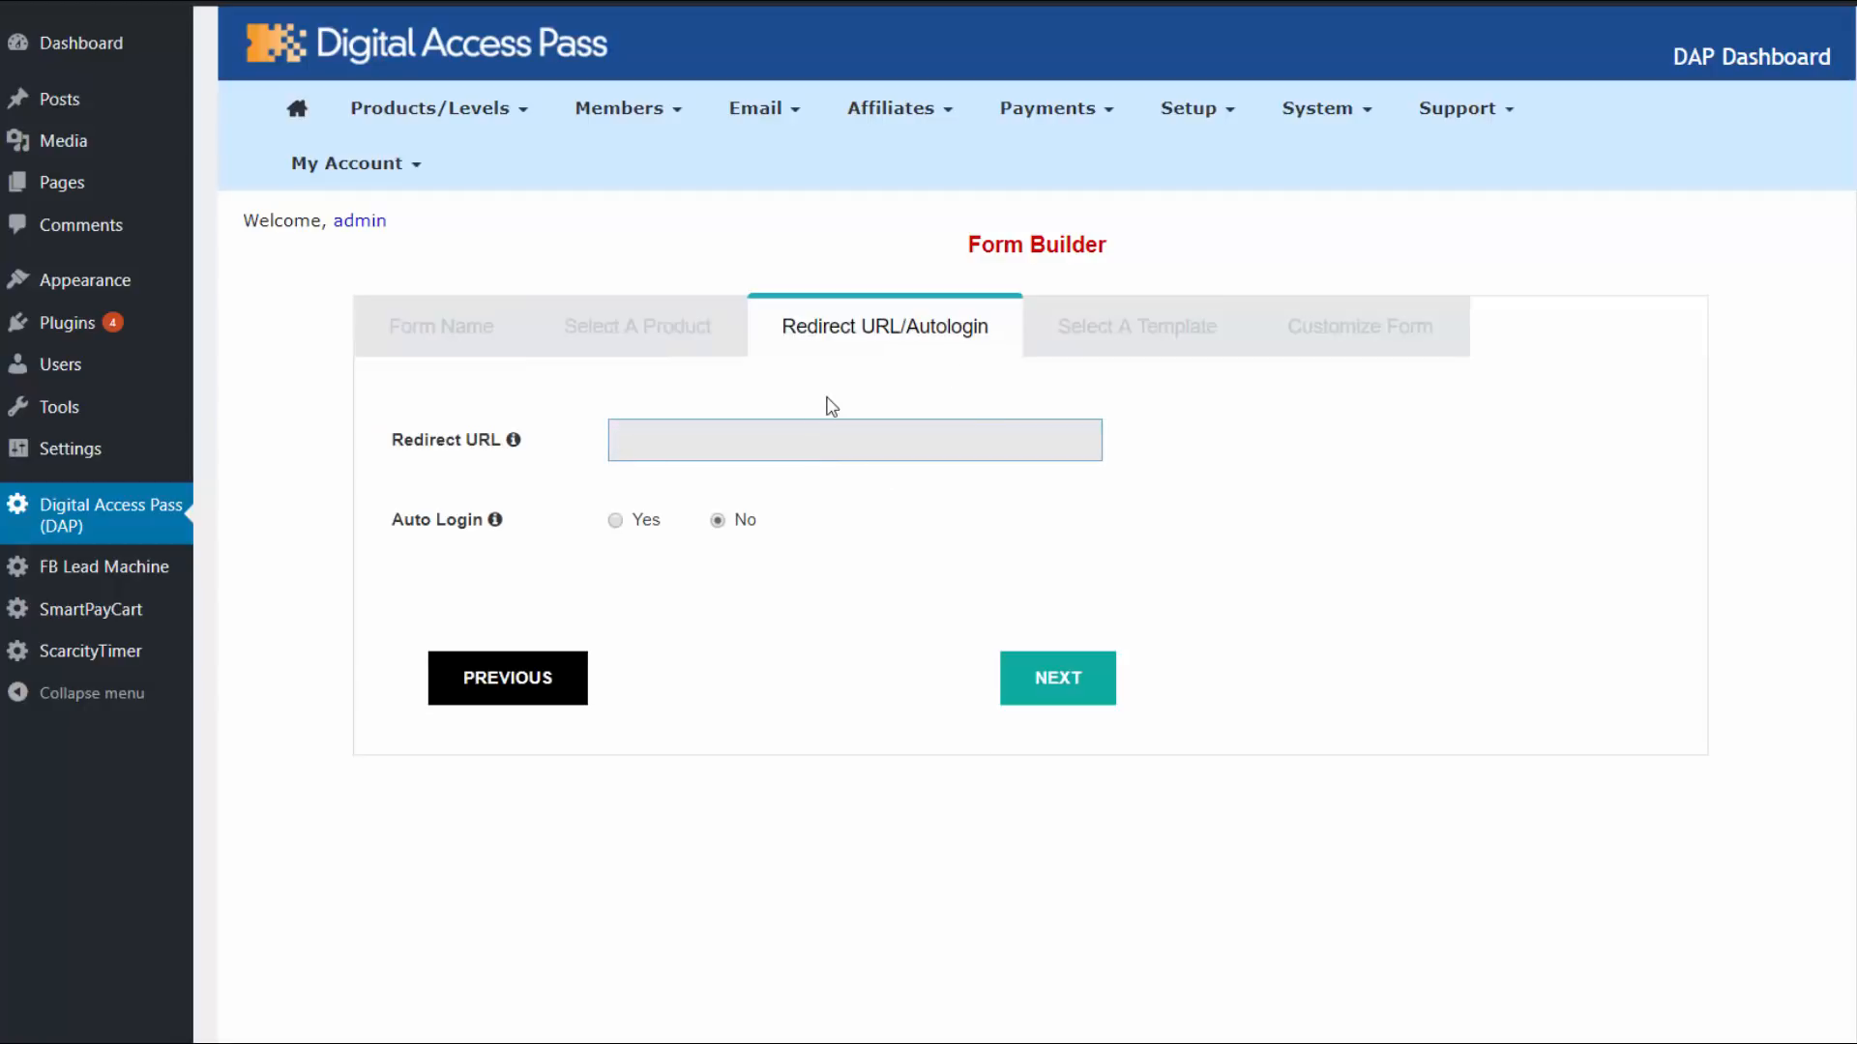
text(/thanks)
click(615, 521)
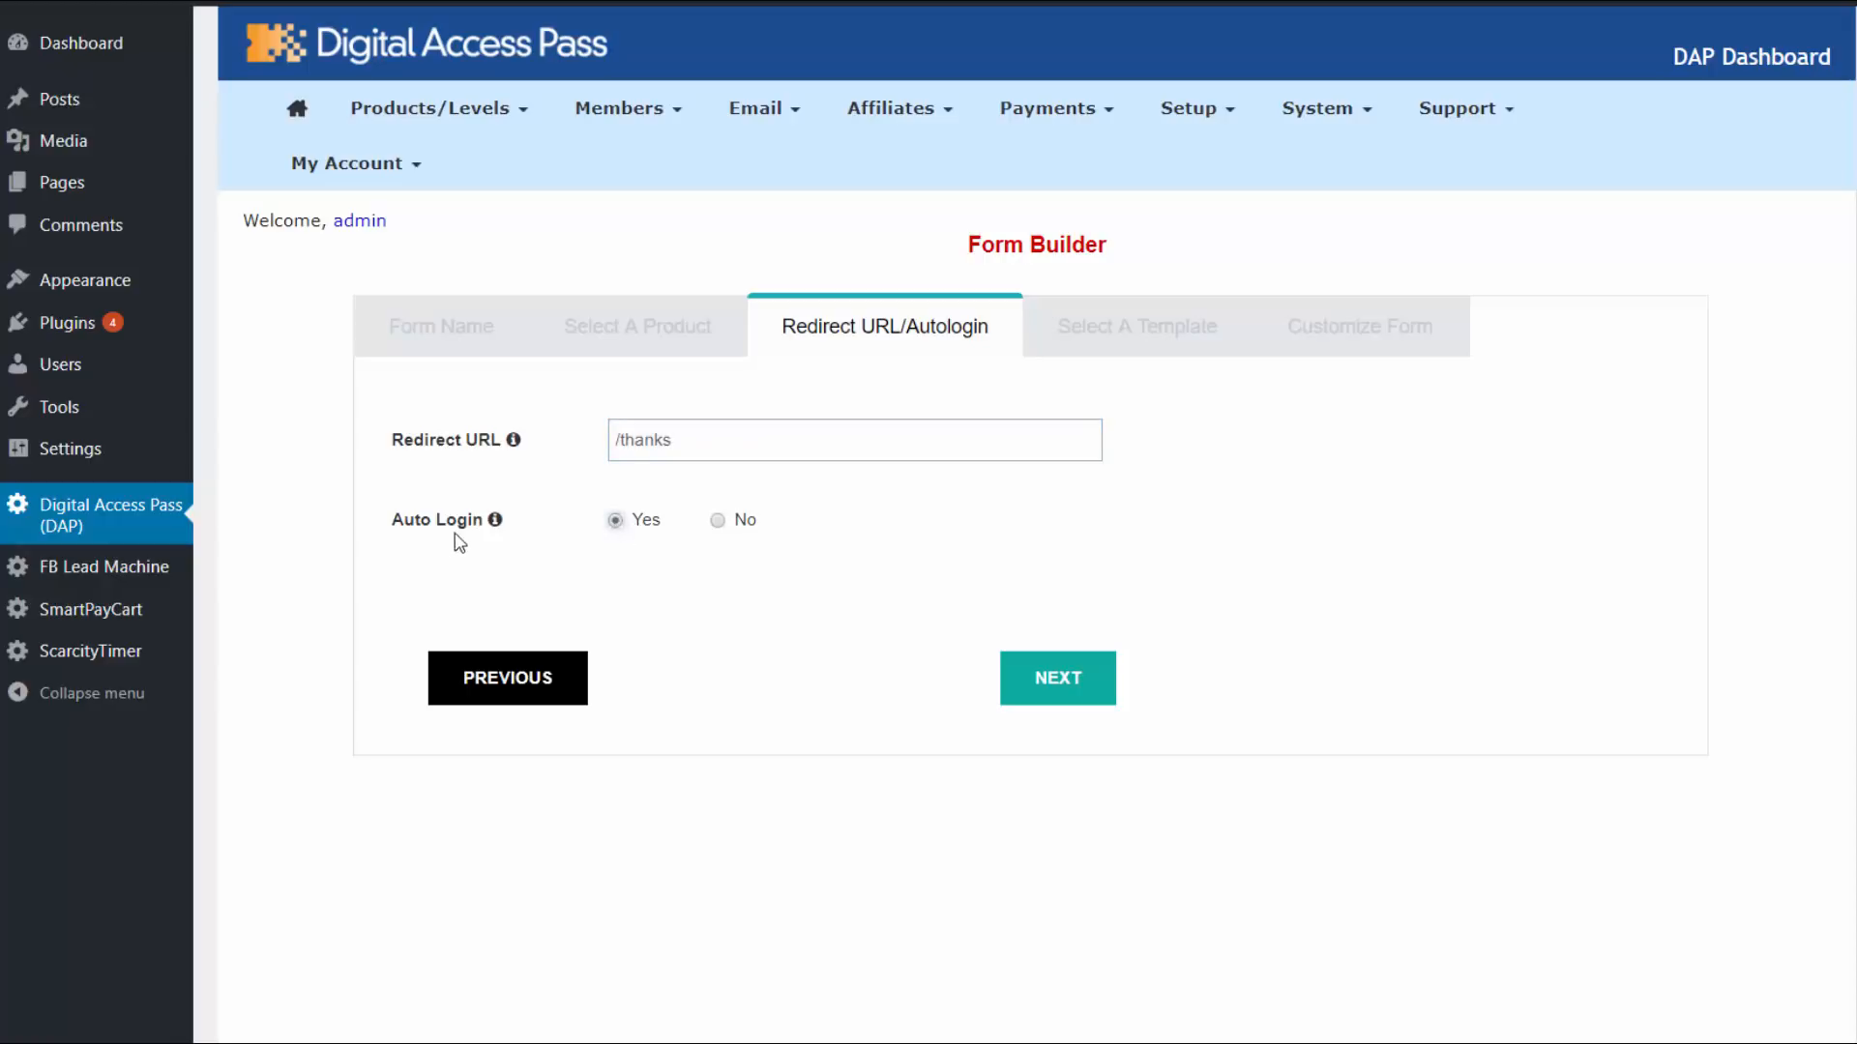
click(1064, 698)
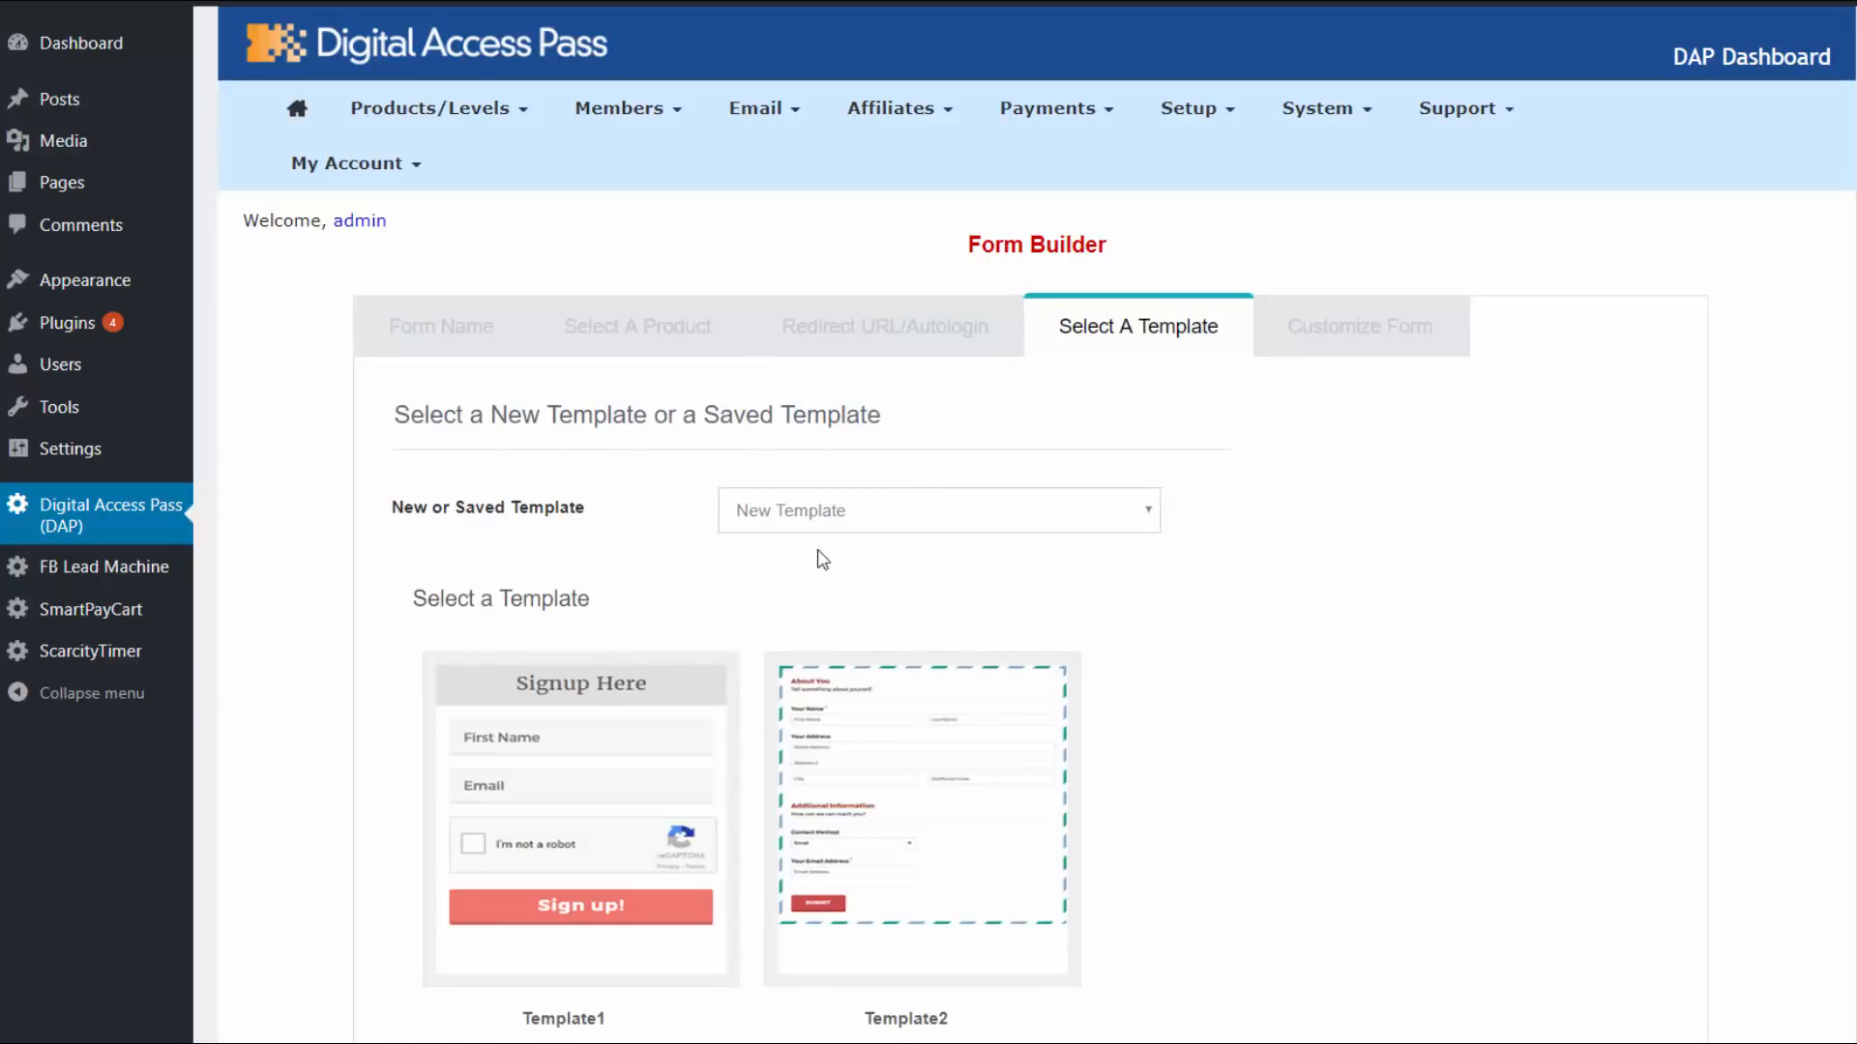
- Customize Template1 for the dap-demo form and enable the GDPR field, keeping its Required option unchecked
scroll(822, 559, down, 1)
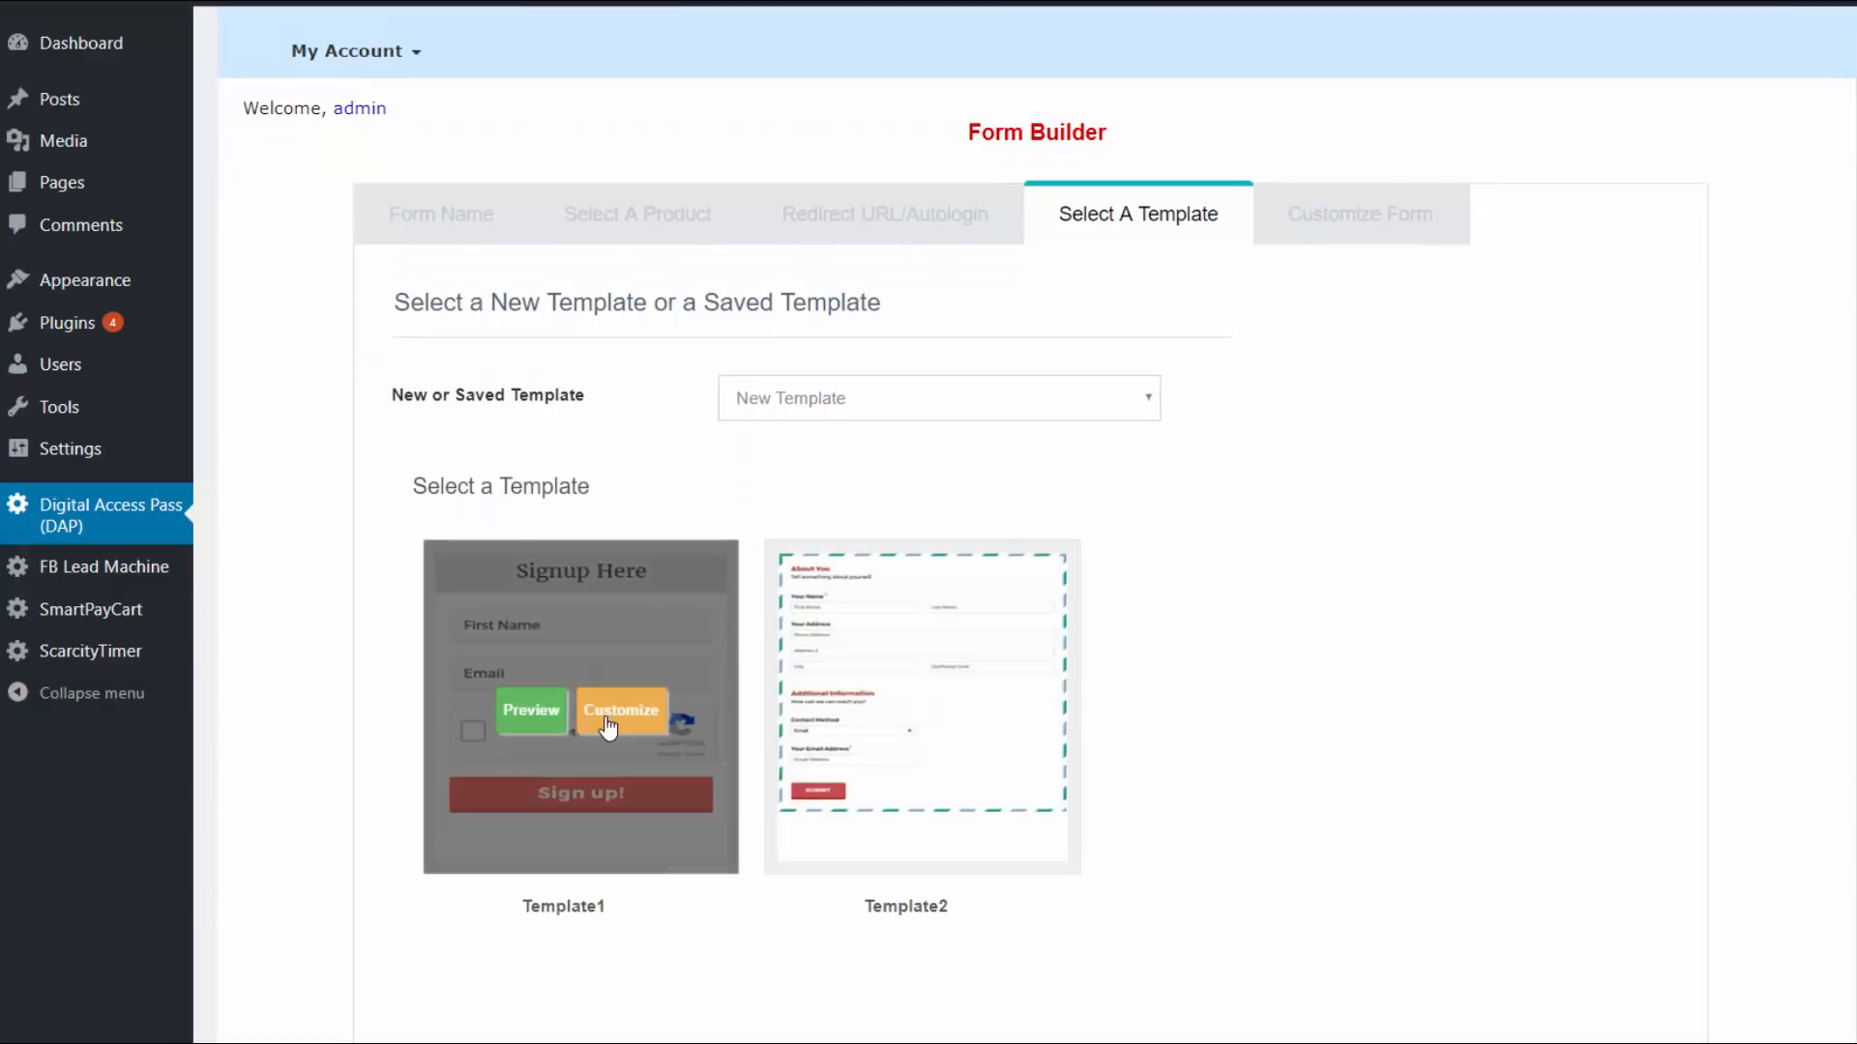
click(608, 728)
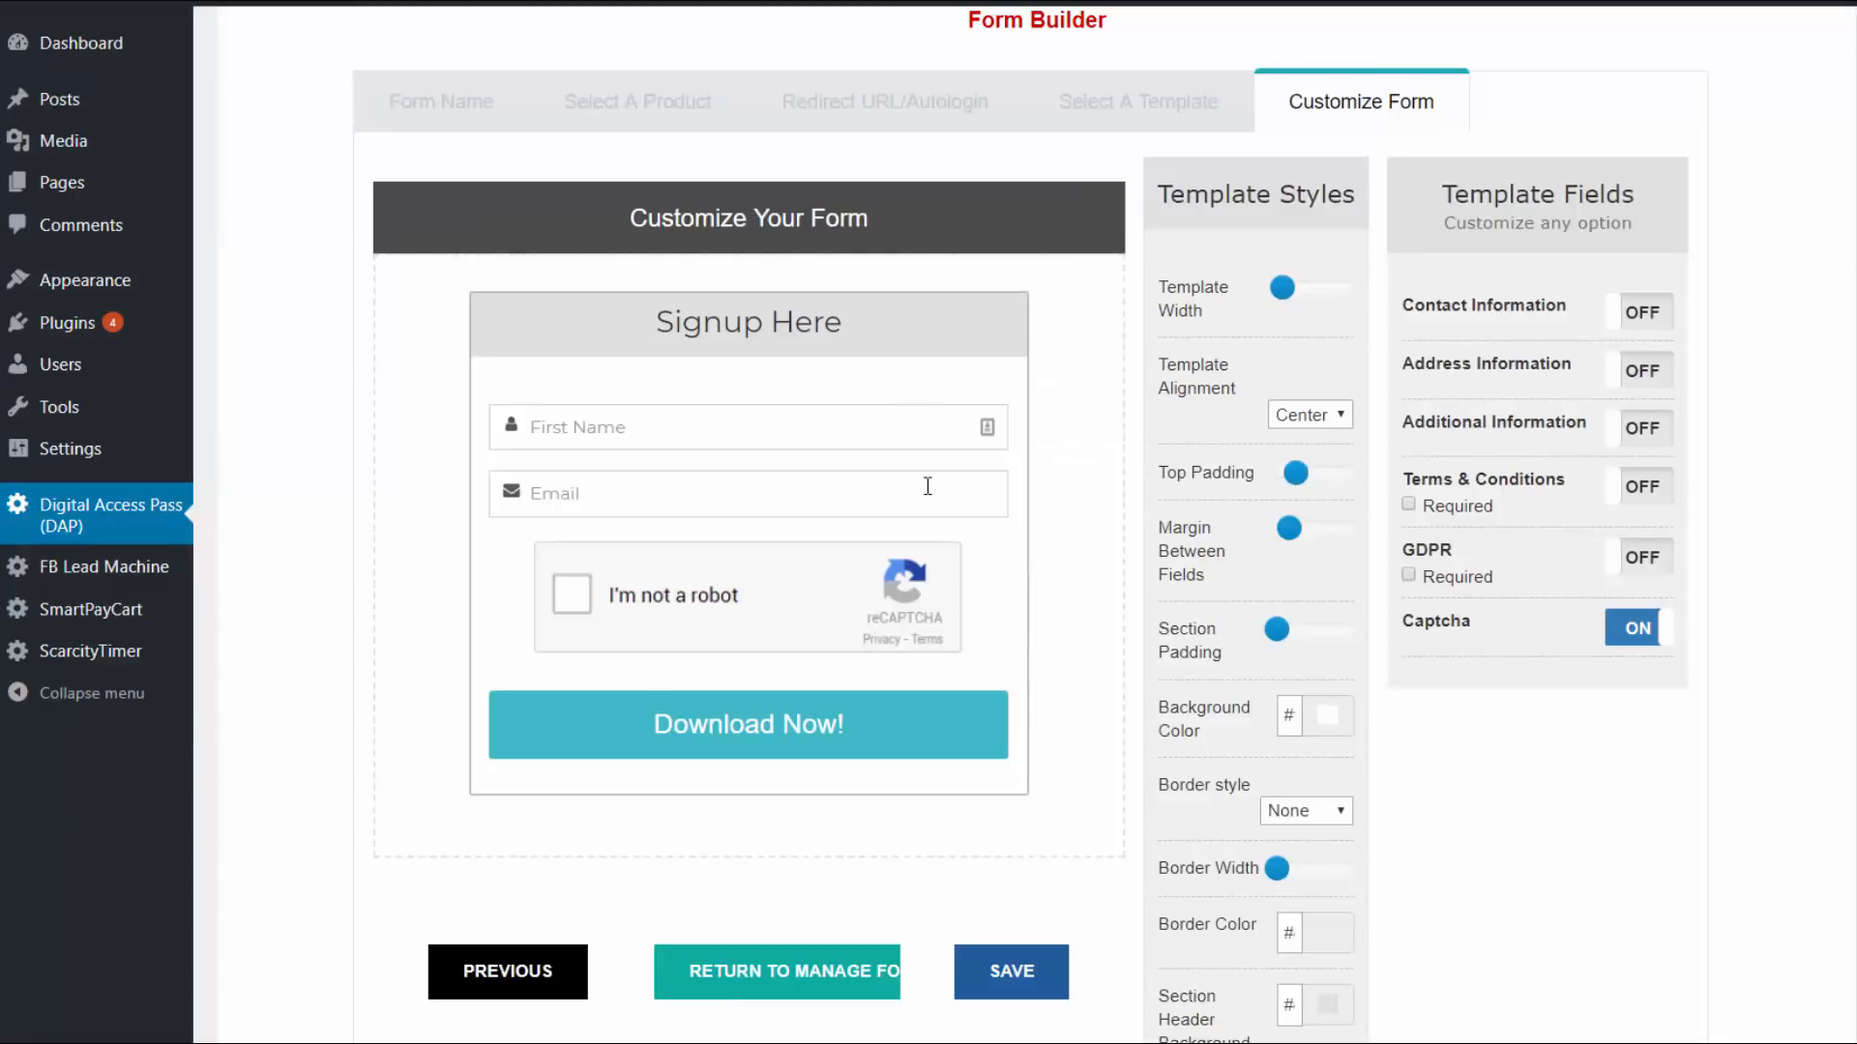
click(1632, 566)
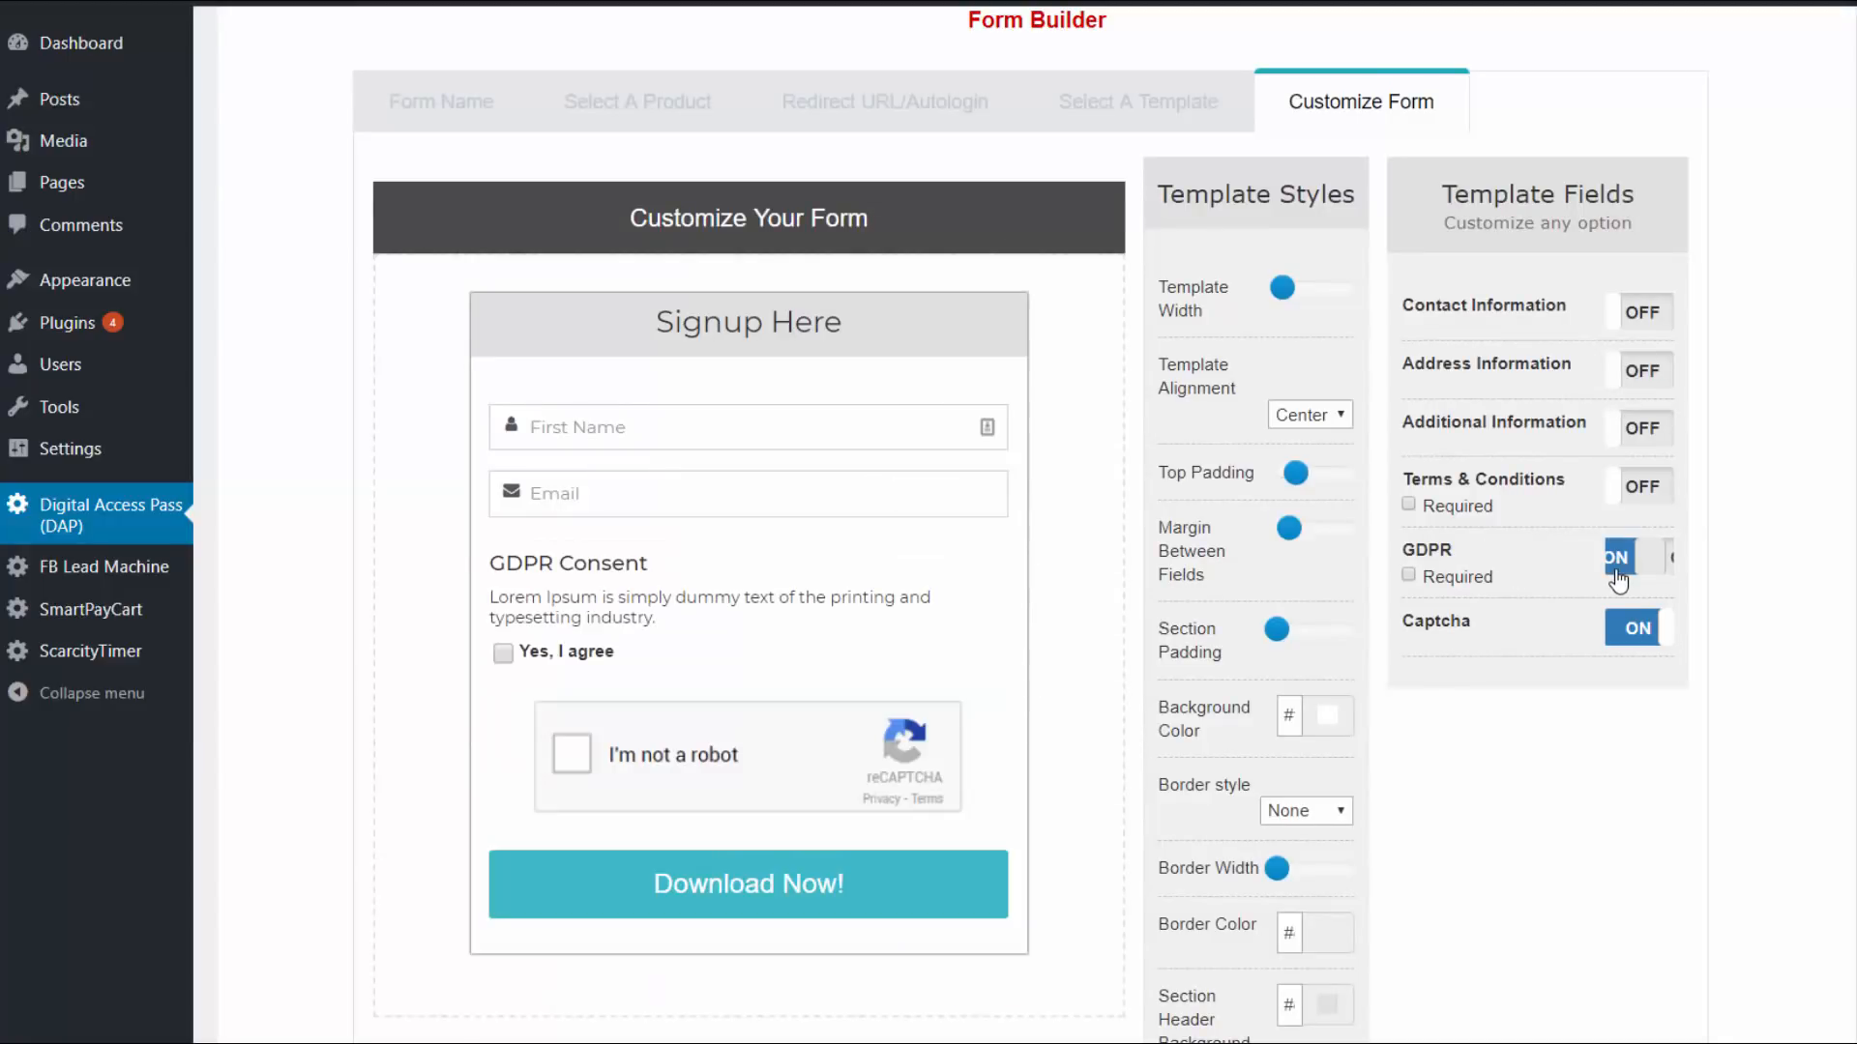
click(1410, 578)
click(1409, 578)
scroll(435, 638, down, 1)
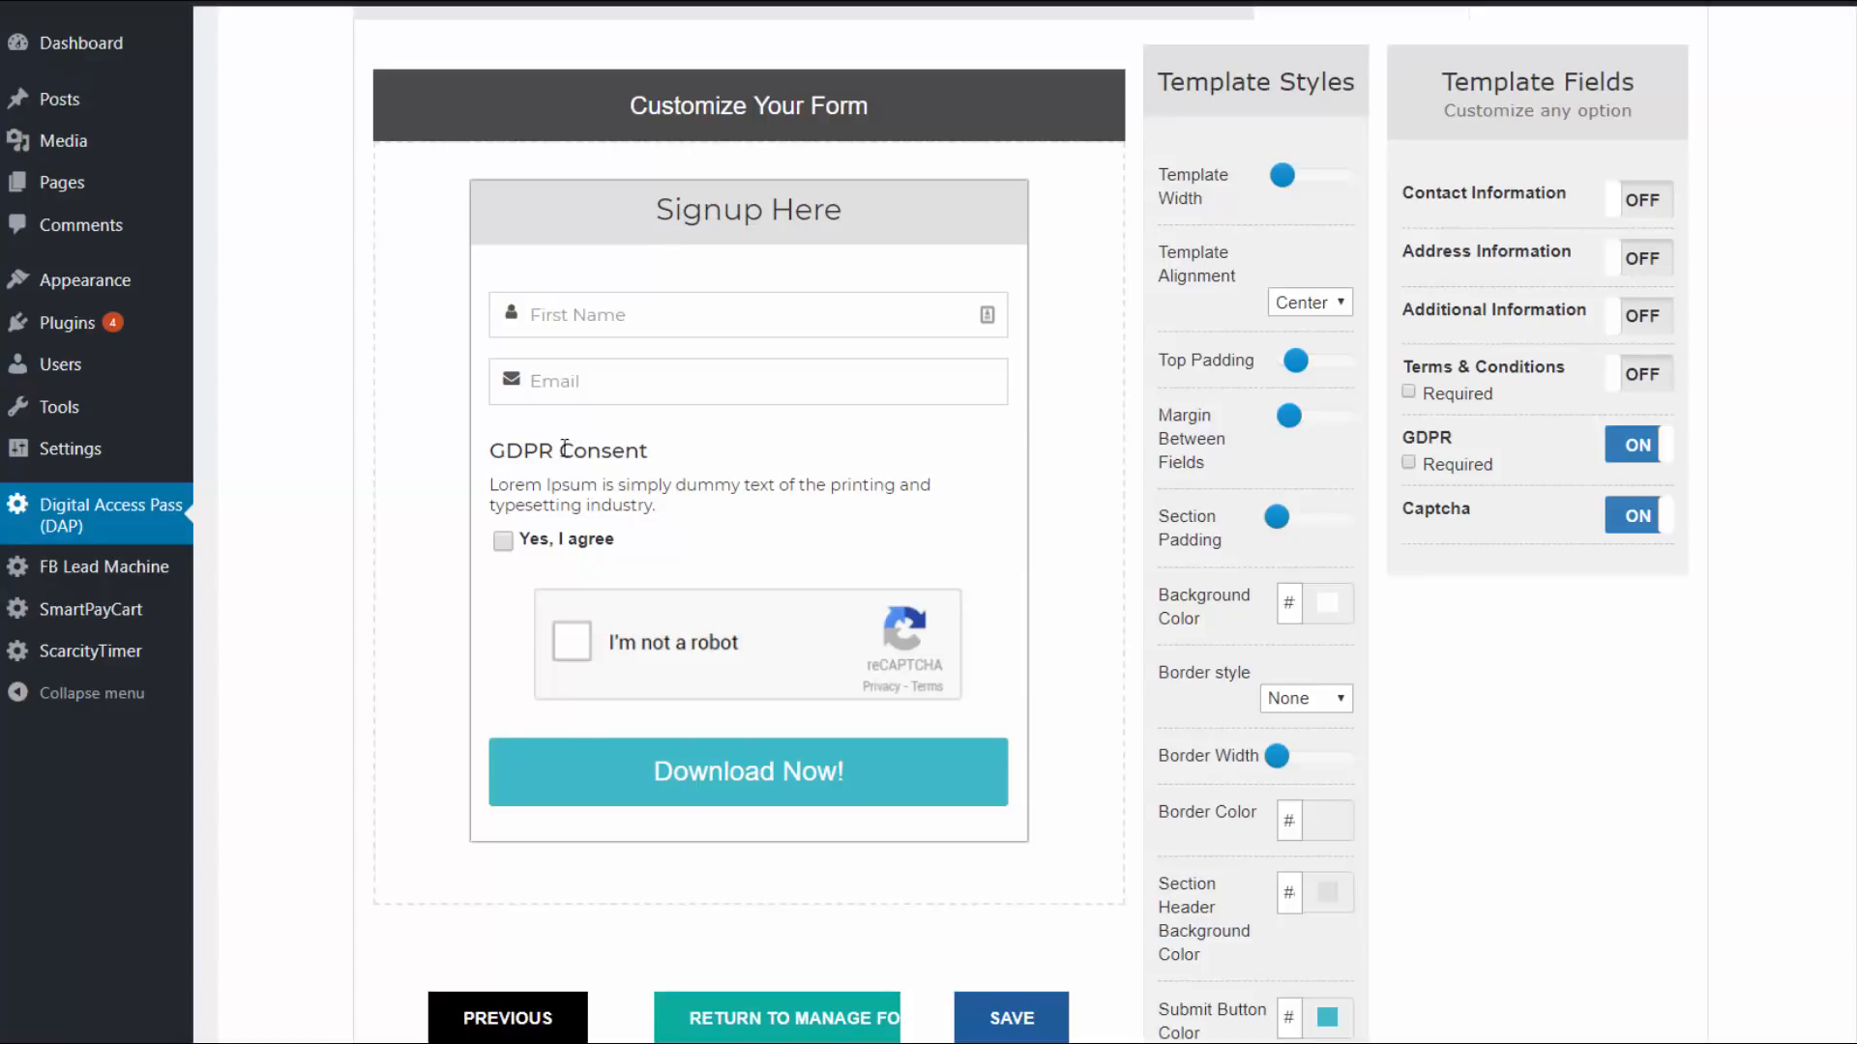
- Open Manage Automation and read the help notes for GDPR Settings, Filter GDPR If Consent Not Received and Send GDPR Tags
scroll(524, 477, up, 4)
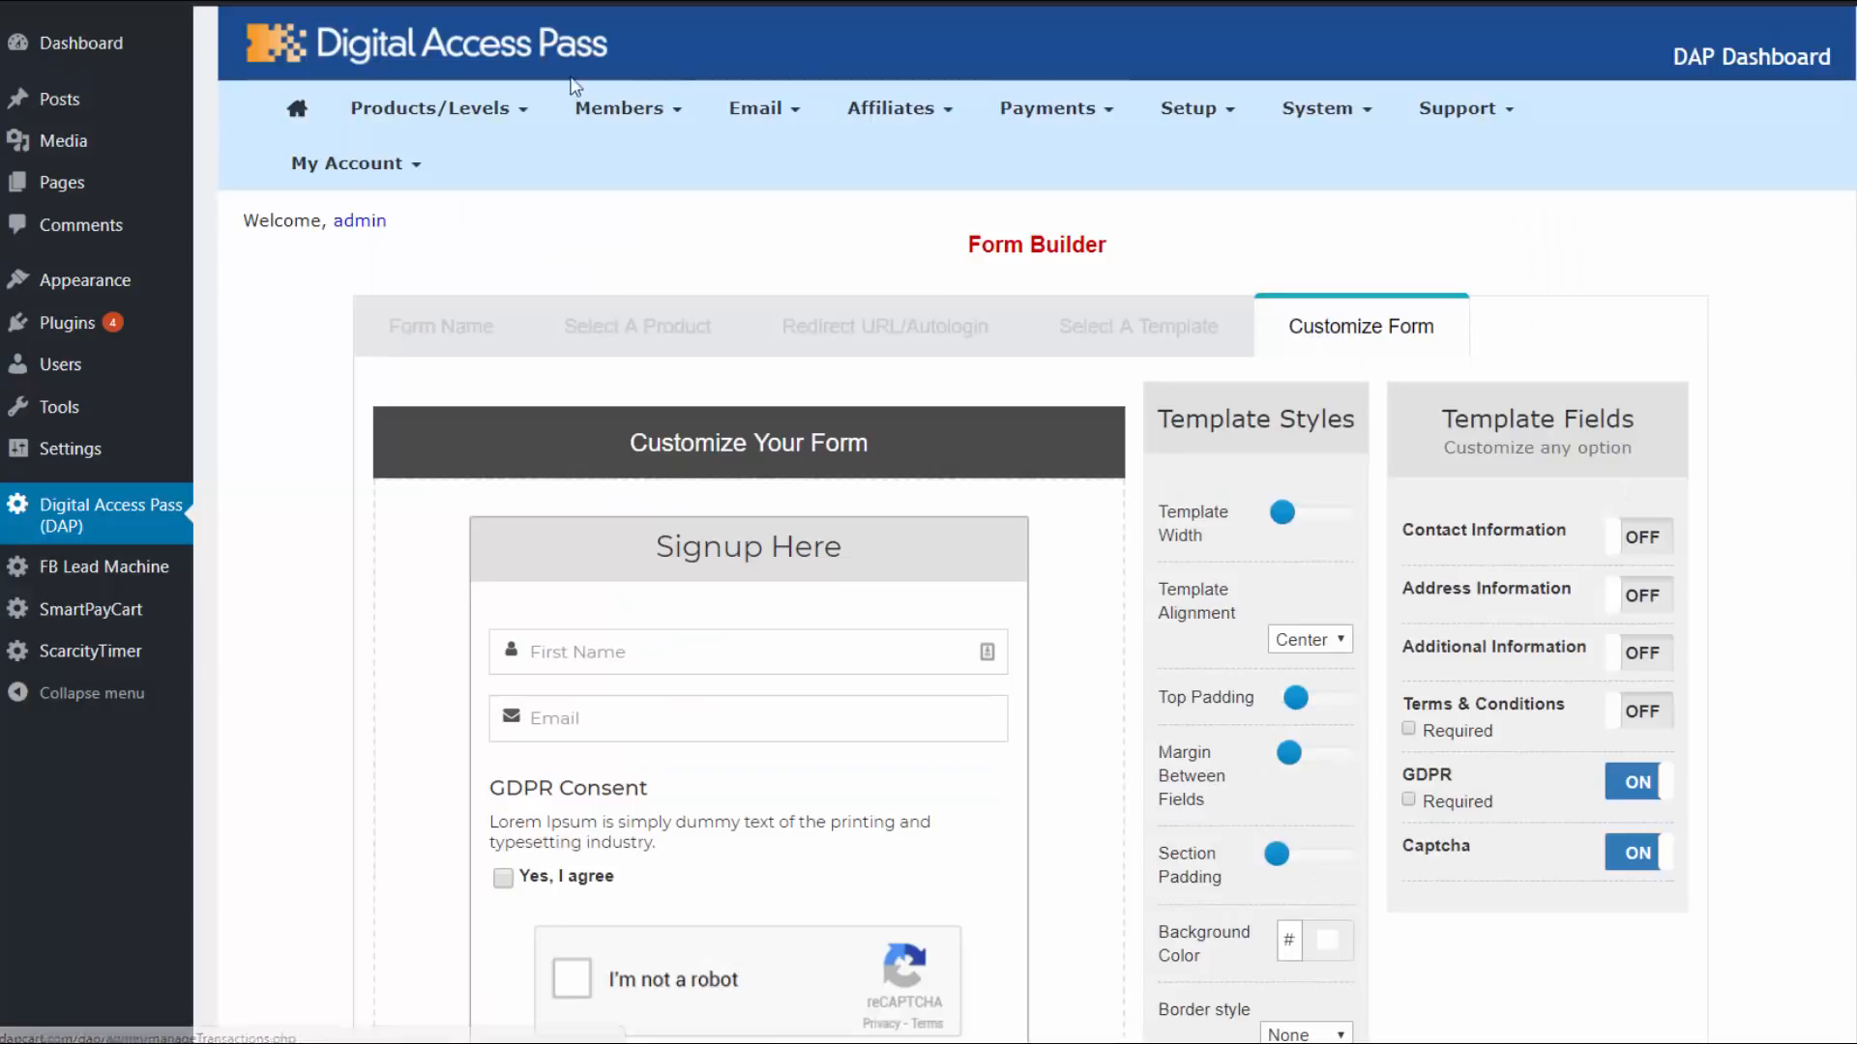
click(433, 108)
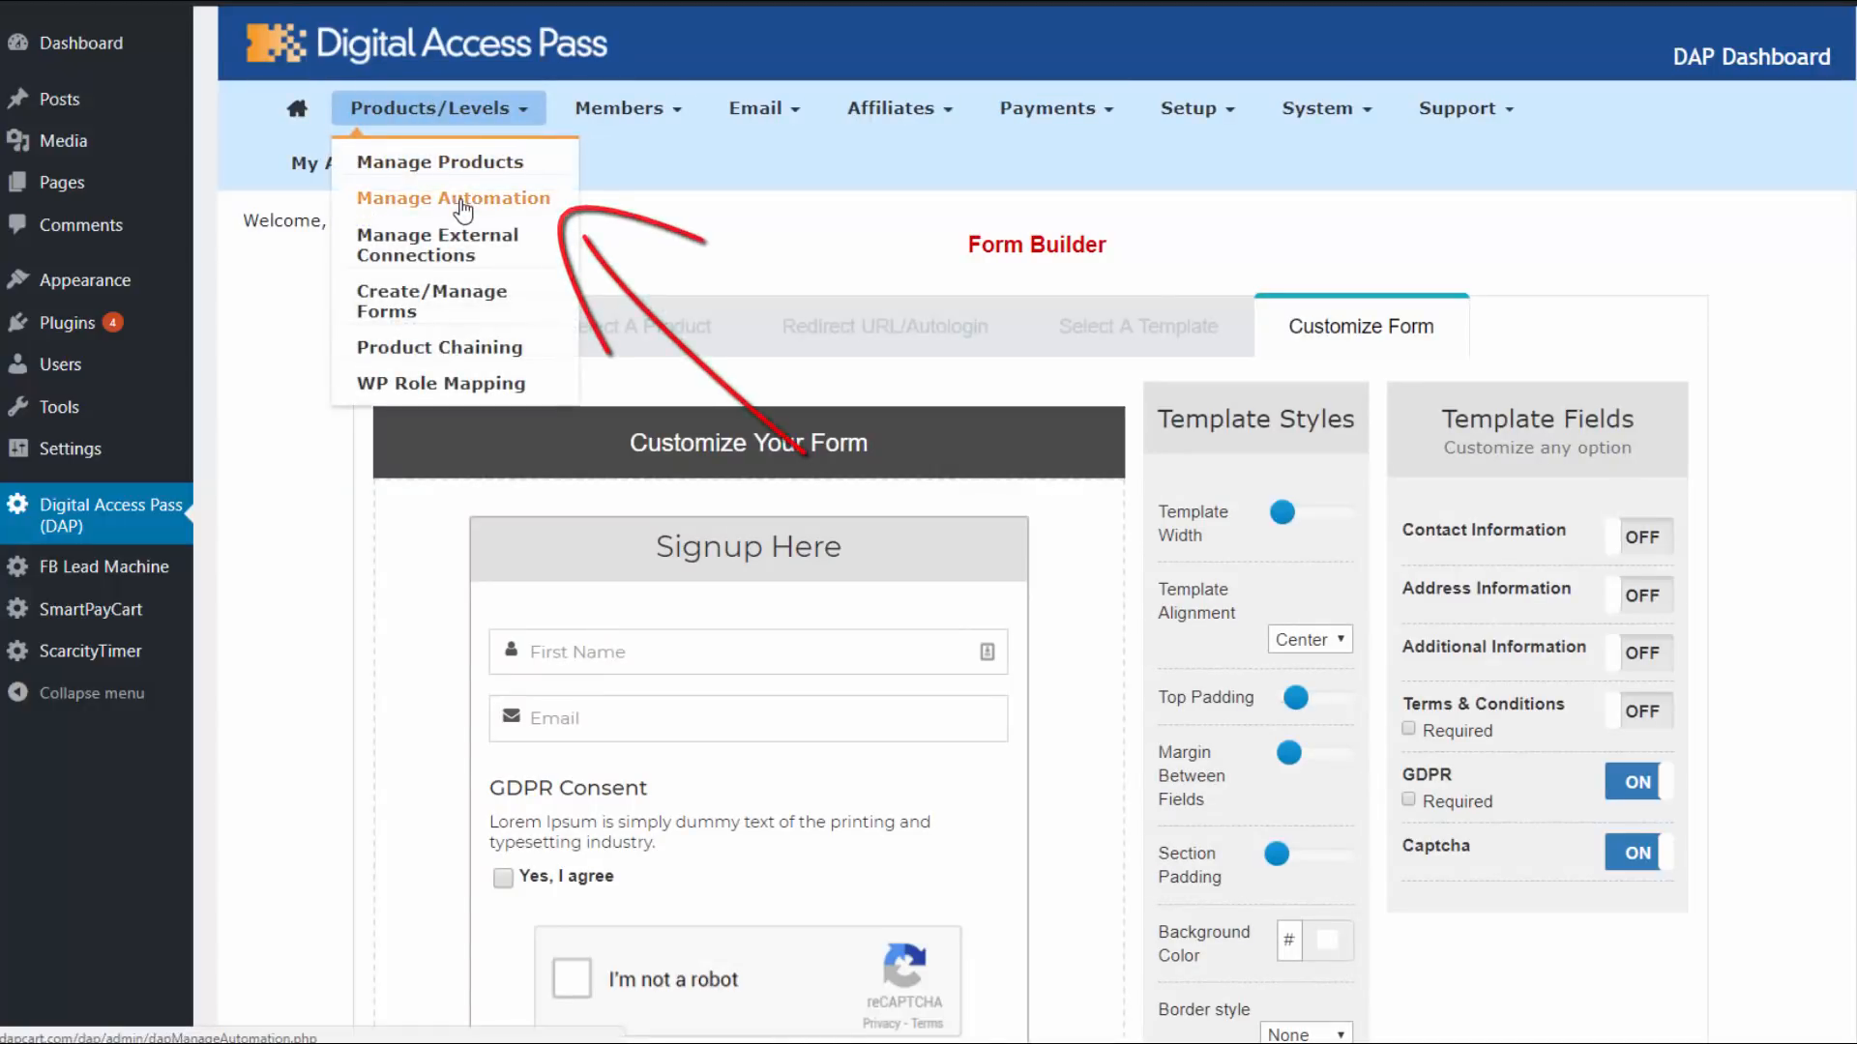
click(463, 200)
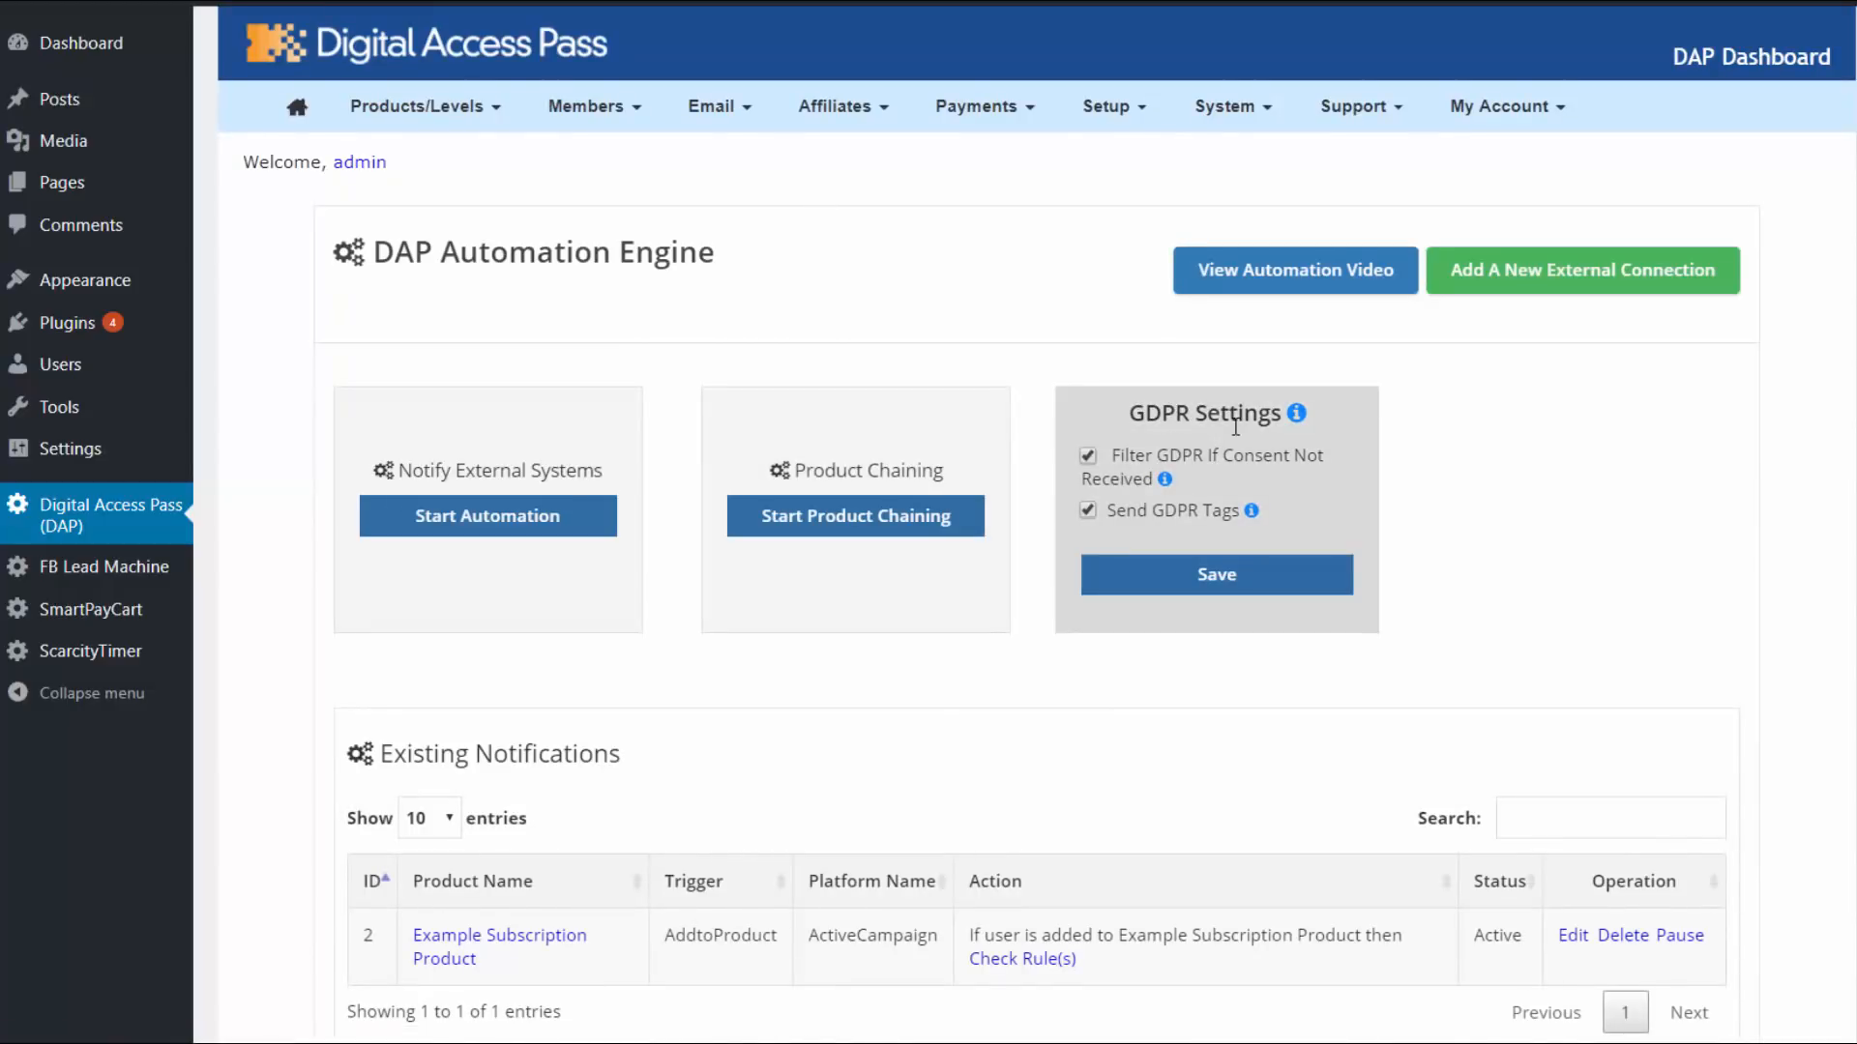
mouse_move(1297, 416)
mouse_move(1165, 486)
mouse_move(1250, 512)
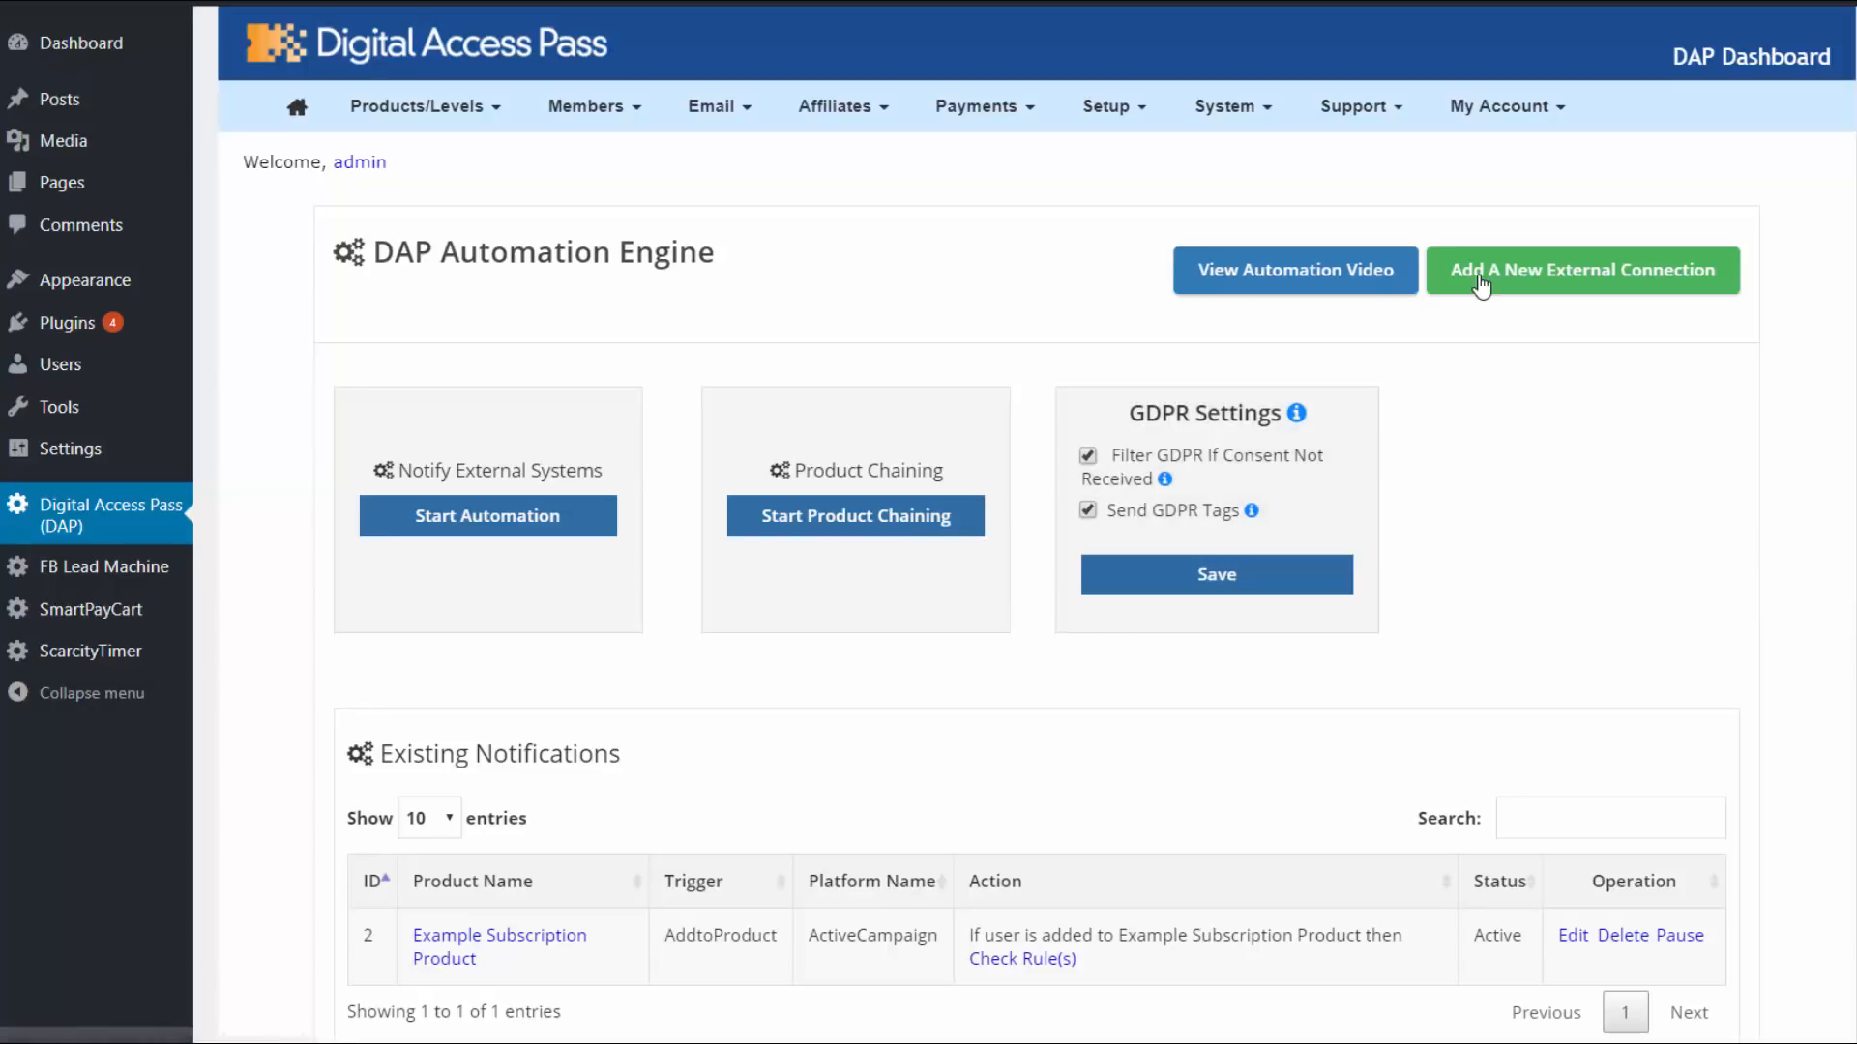
- Reopen Manage Automation and switch Filter GDPR If Consent Not Received off and back on
click(454, 107)
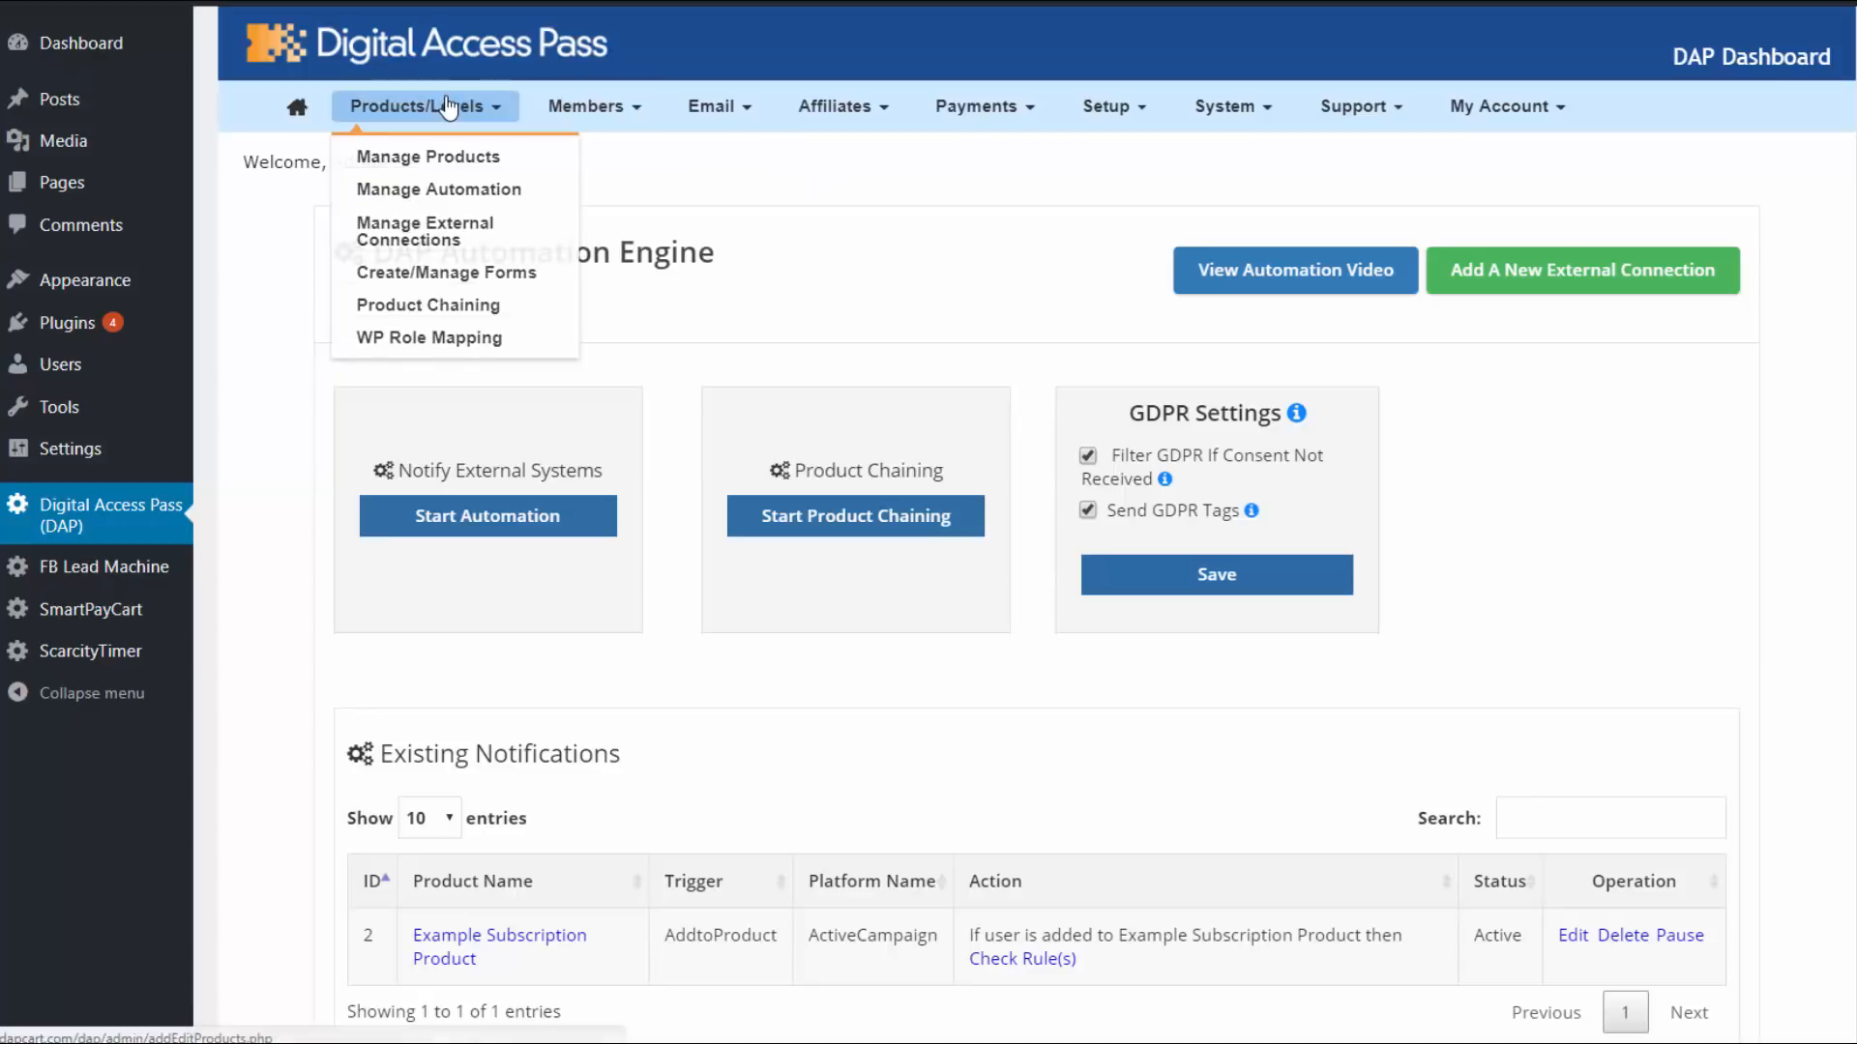
click(508, 190)
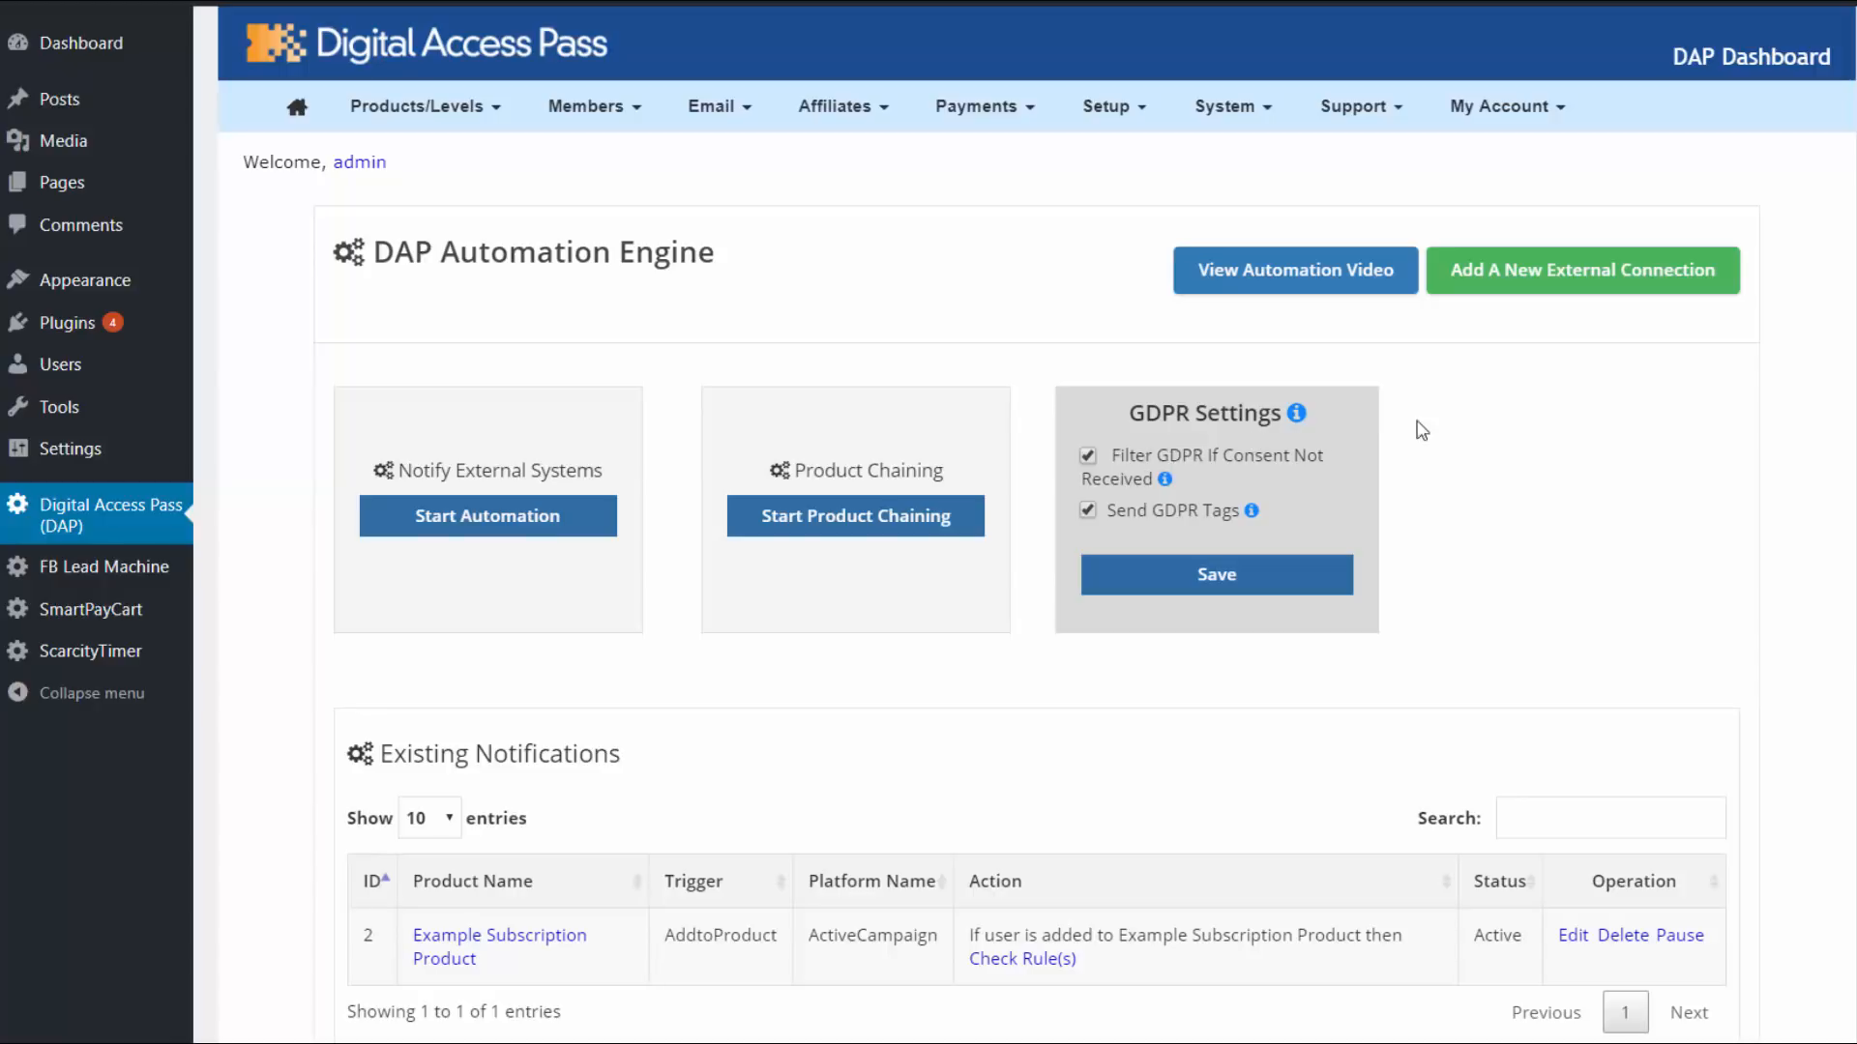
click(1087, 458)
mouse_move(1251, 512)
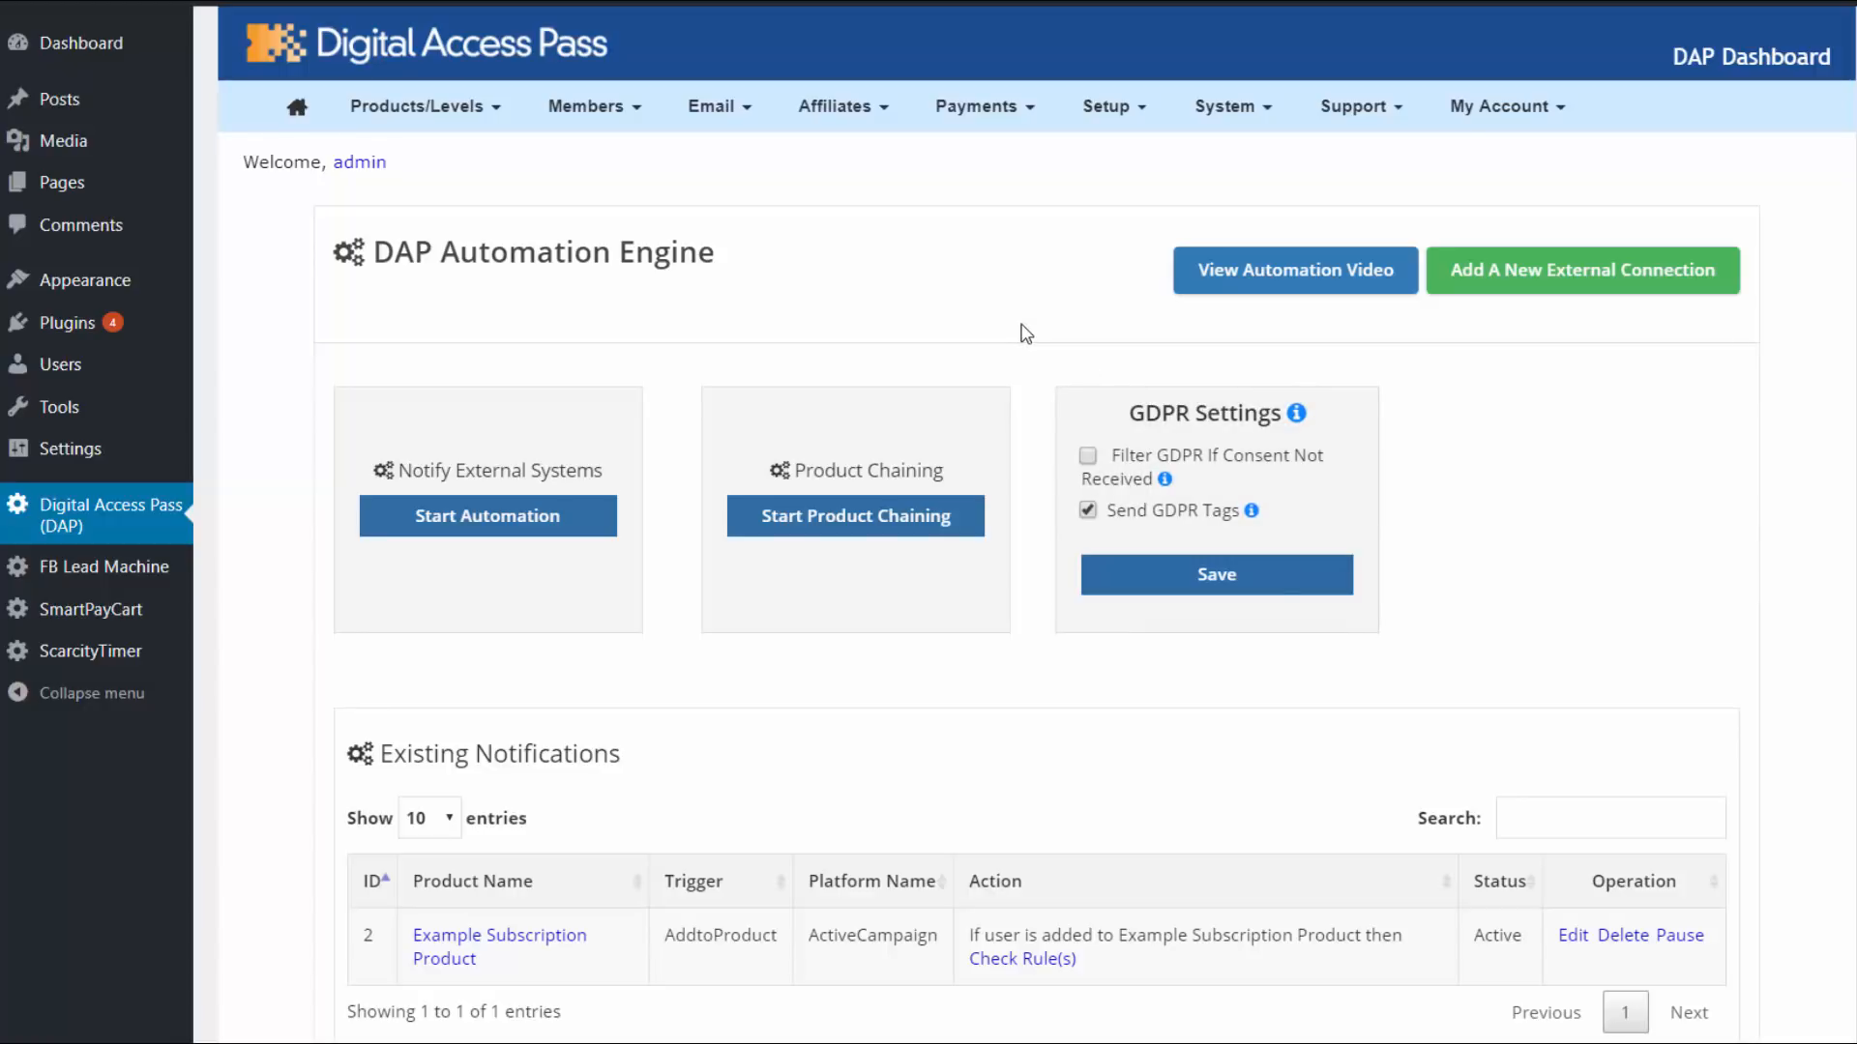
mouse_move(440, 106)
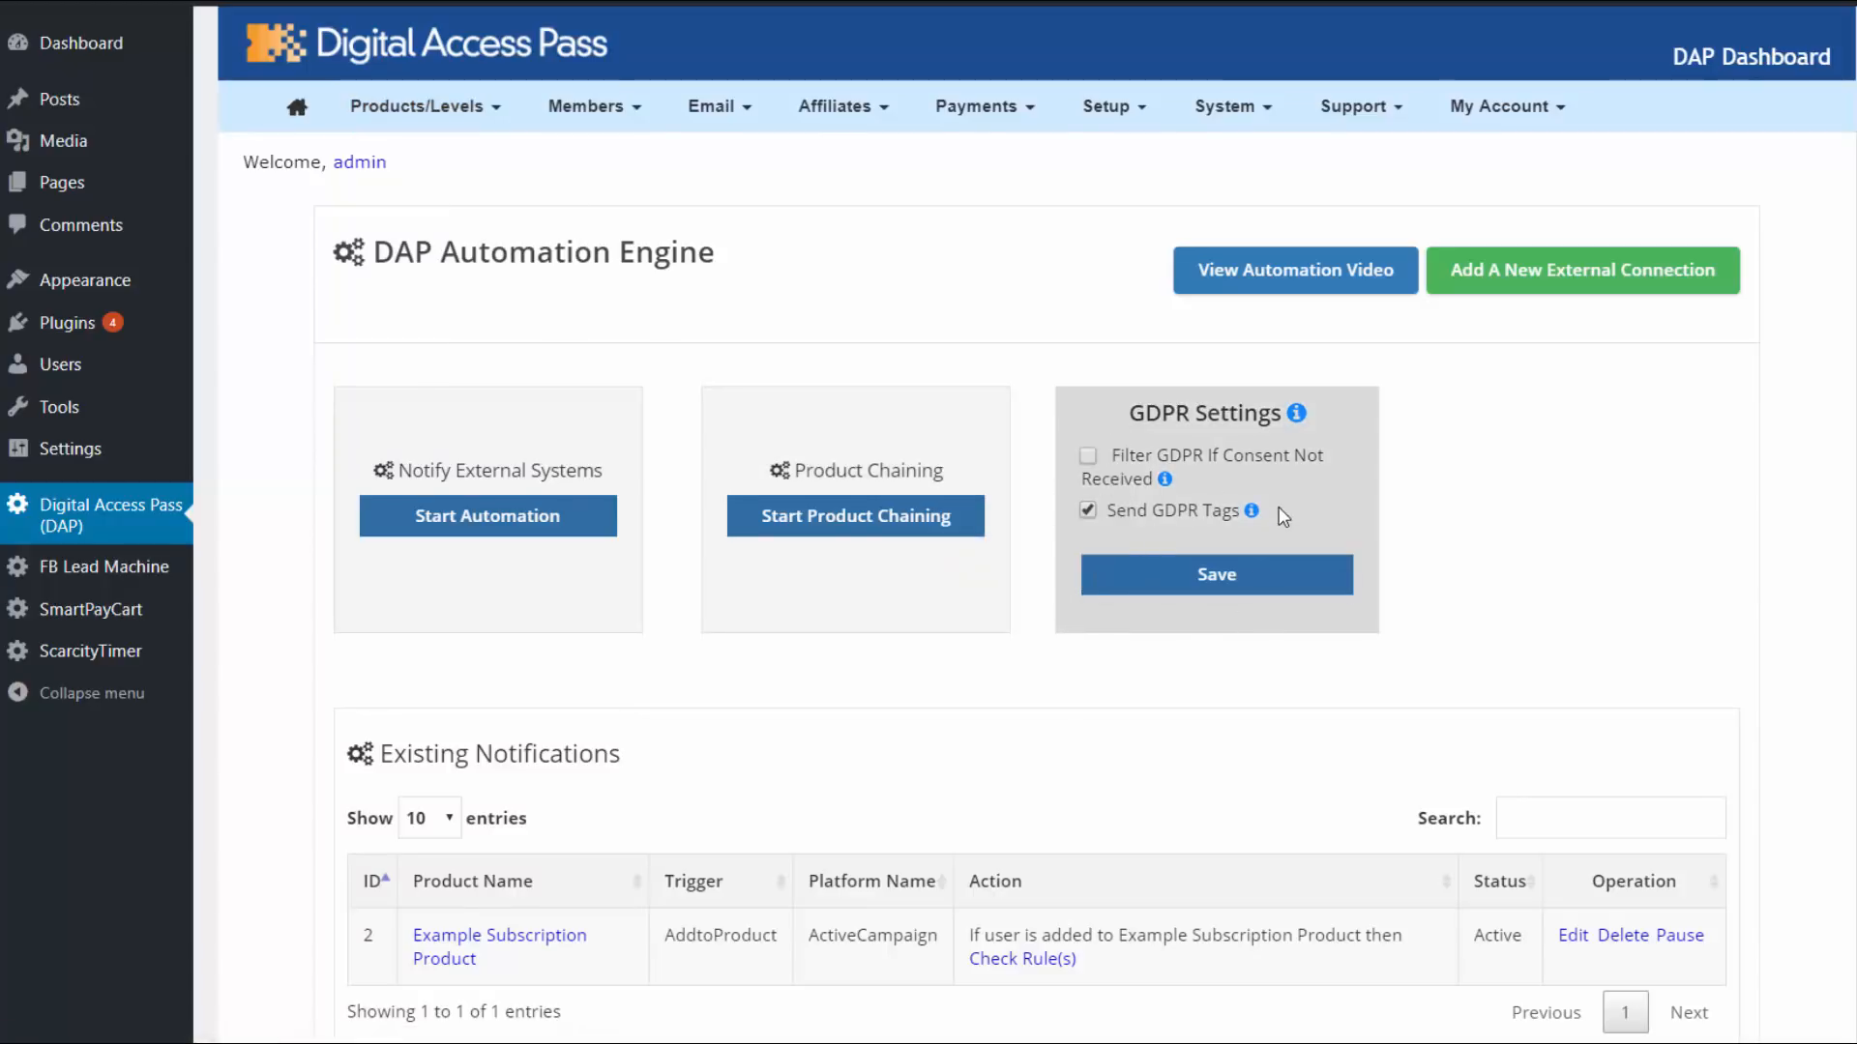
click(1089, 457)
click(1084, 460)
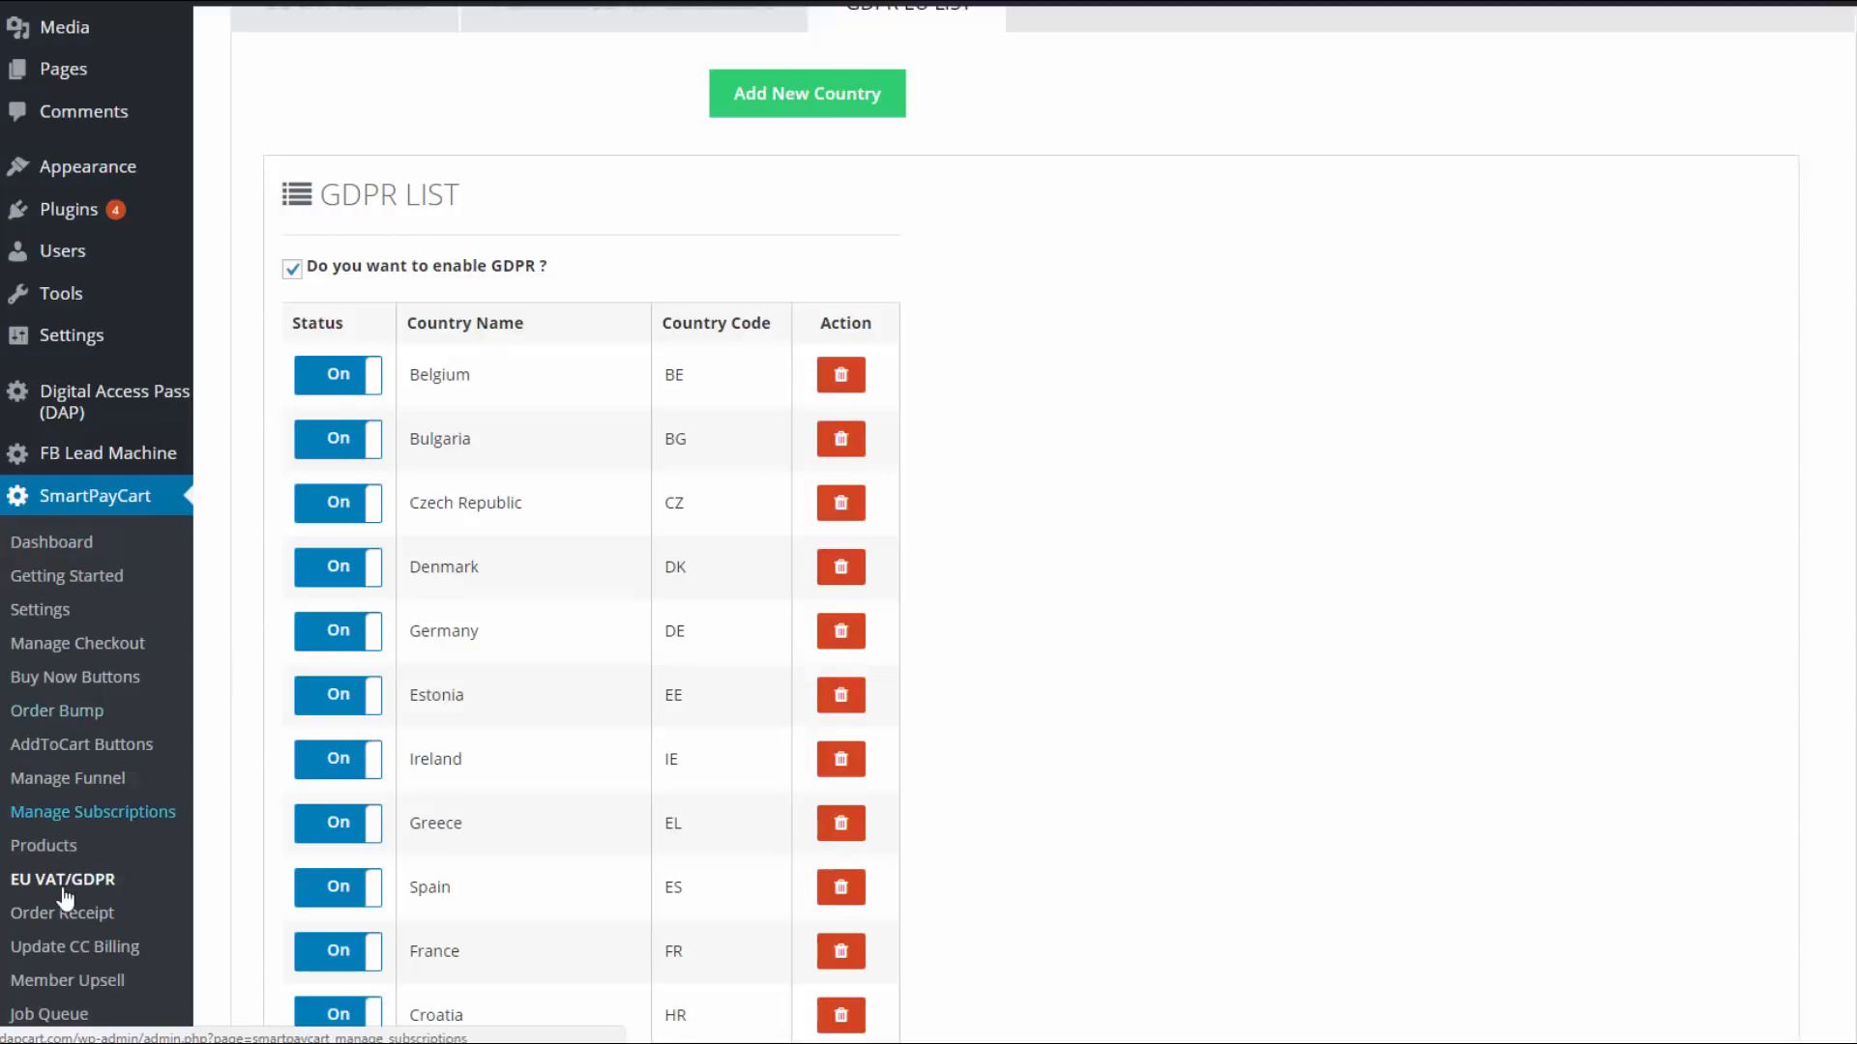
- Examine the GDPR EU country list in SmartPayCart's EU VAT/GDPR settings, including its form for adding a new country
scroll(1064, 241, up, 1)
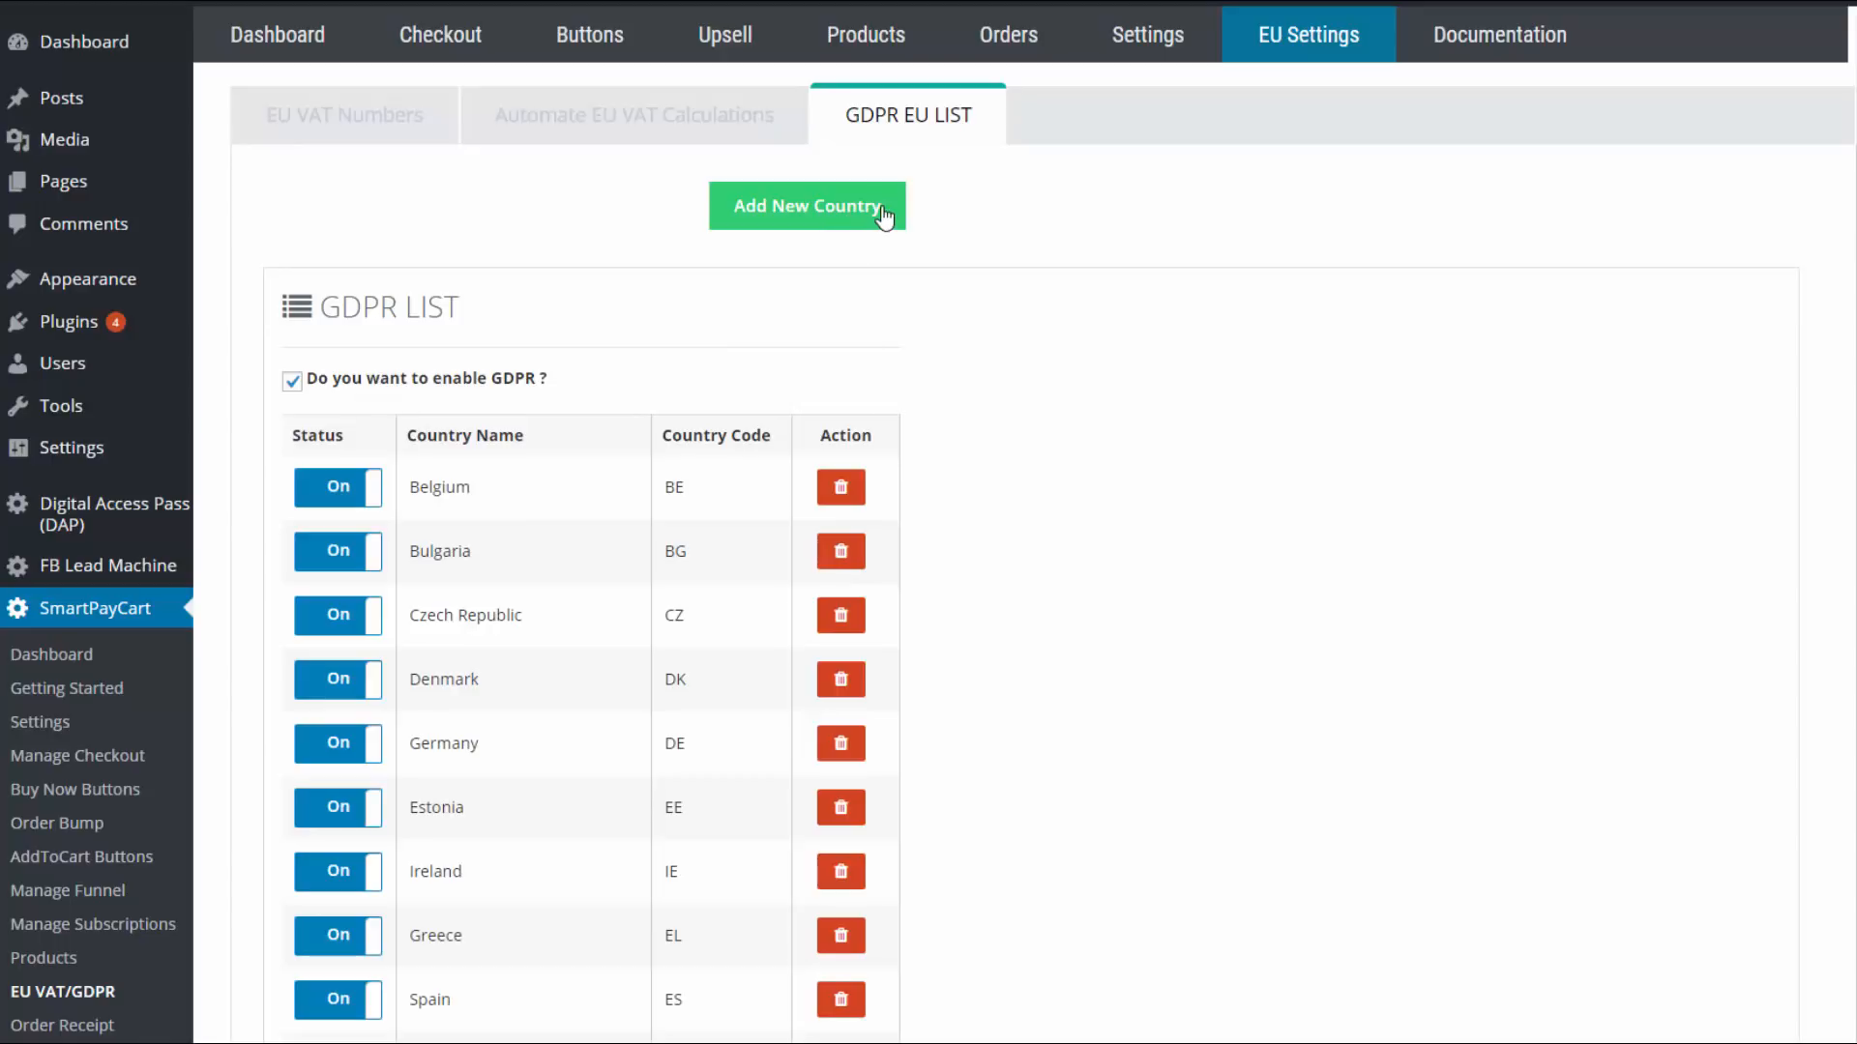
click(848, 219)
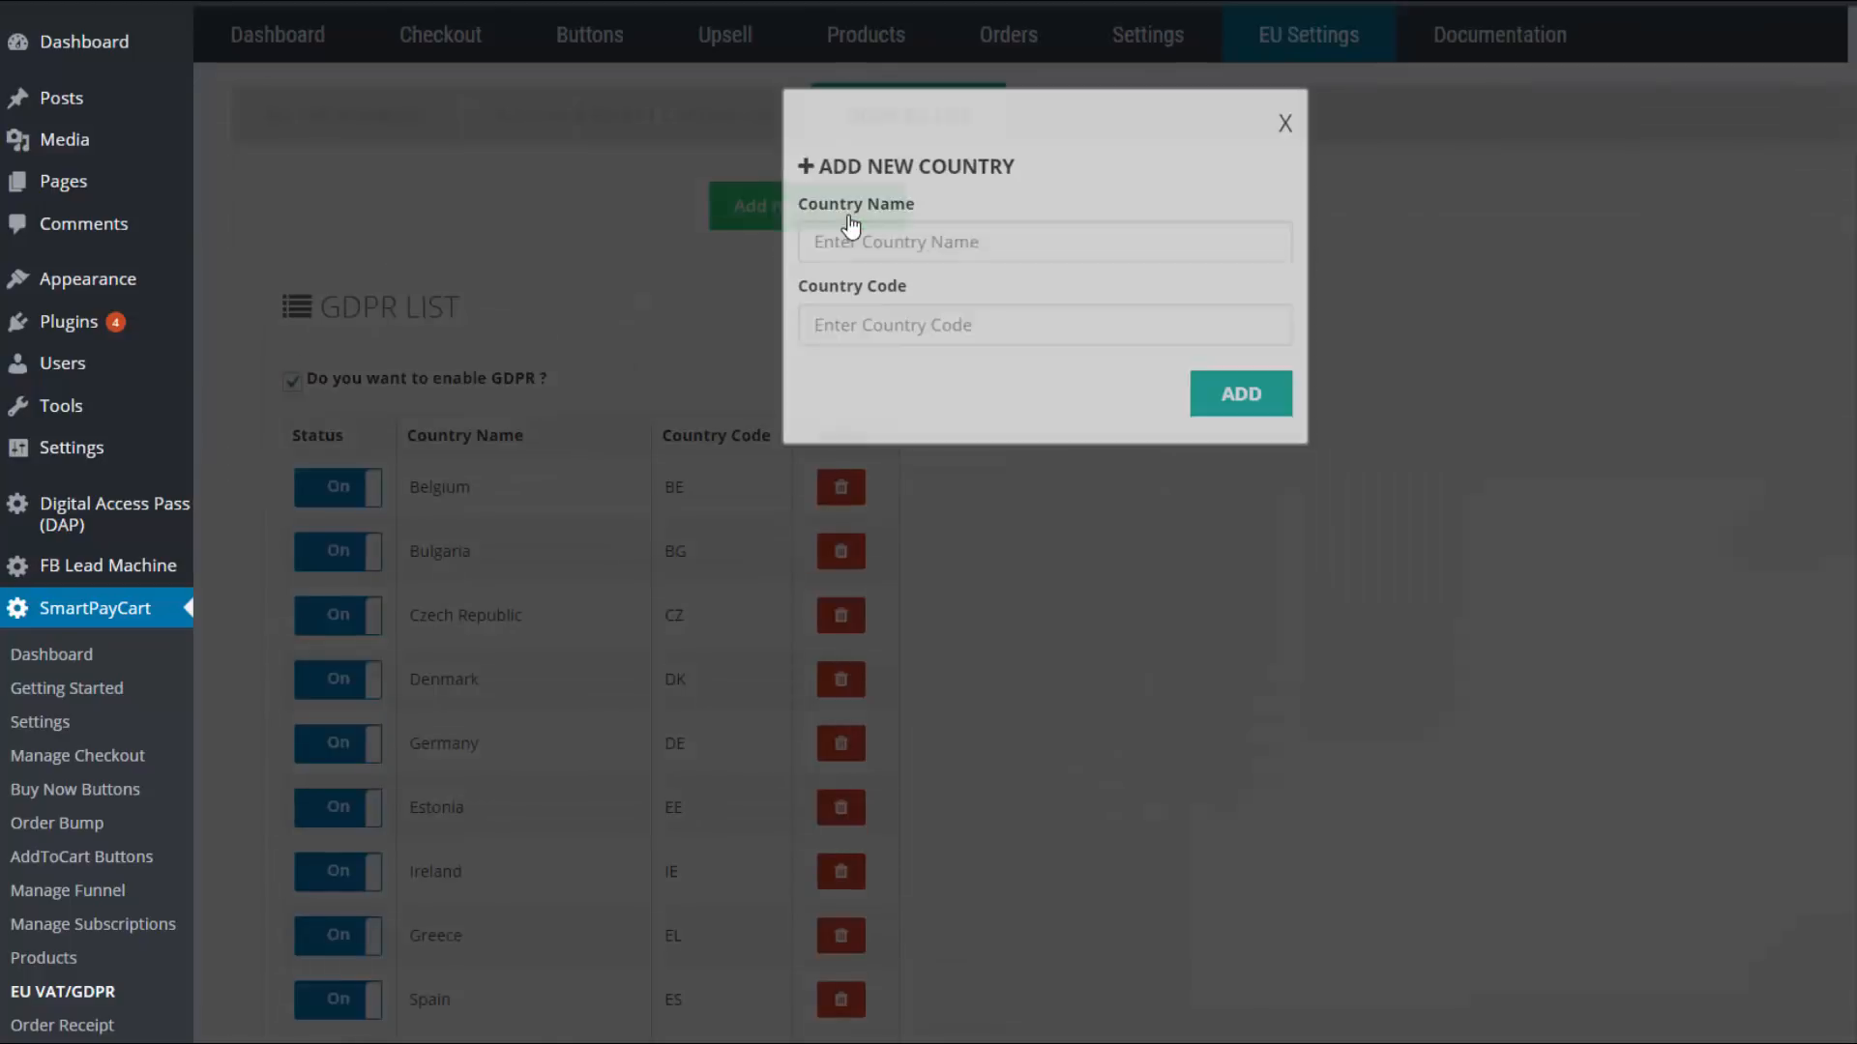
click(1285, 124)
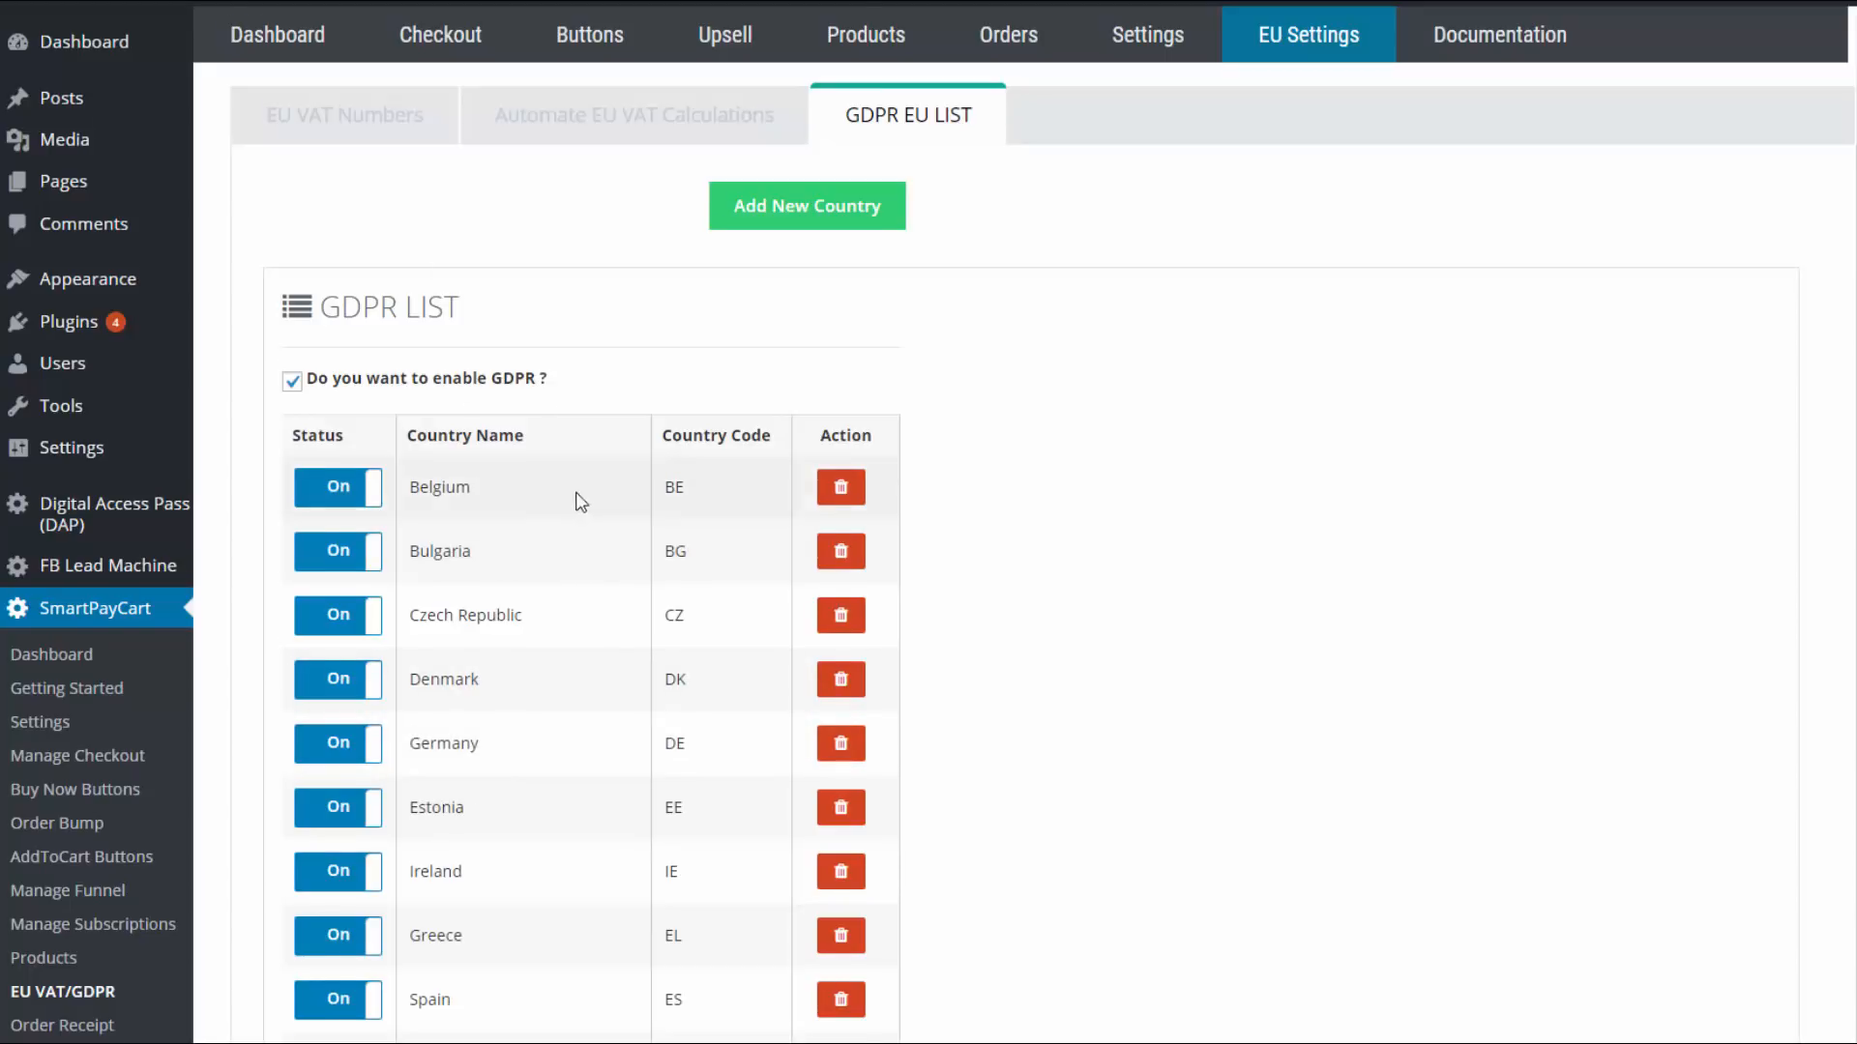
scroll(580, 500, down, 7)
scroll(909, 638, up, 5)
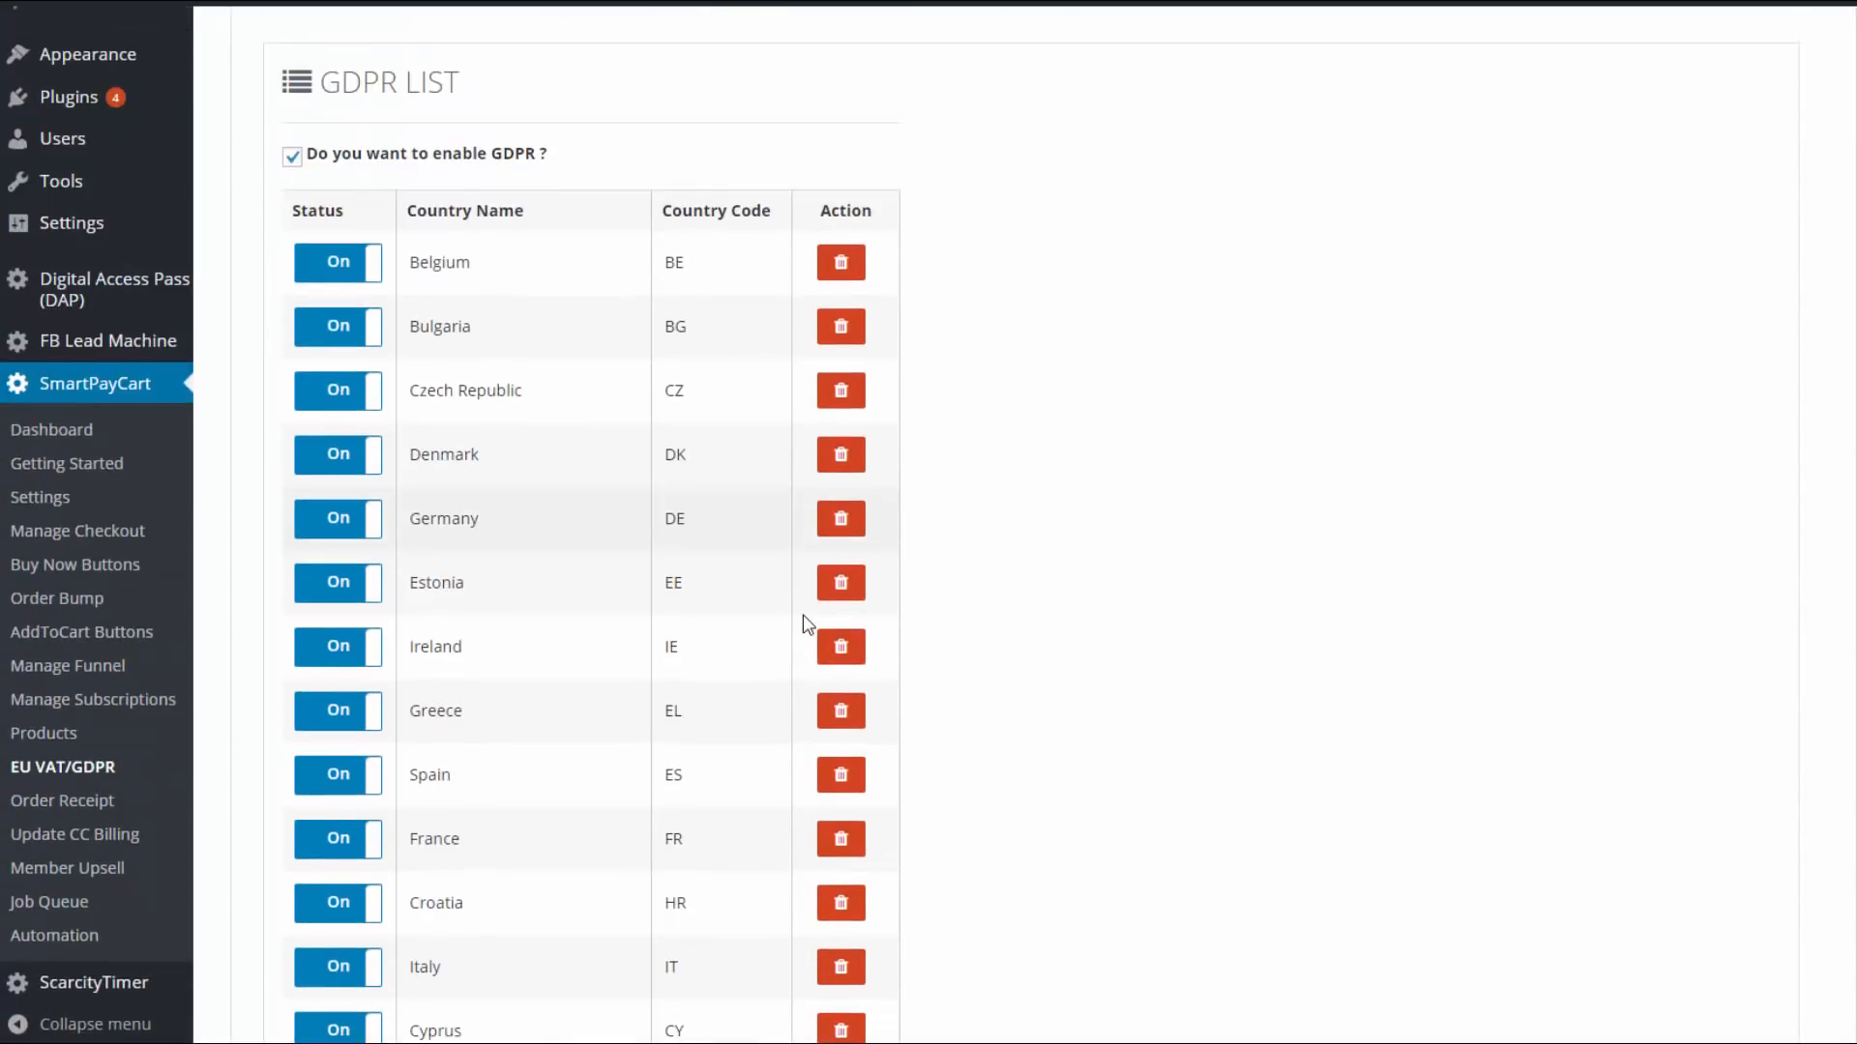
scroll(866, 597, up, 1)
scroll(850, 572, up, 1)
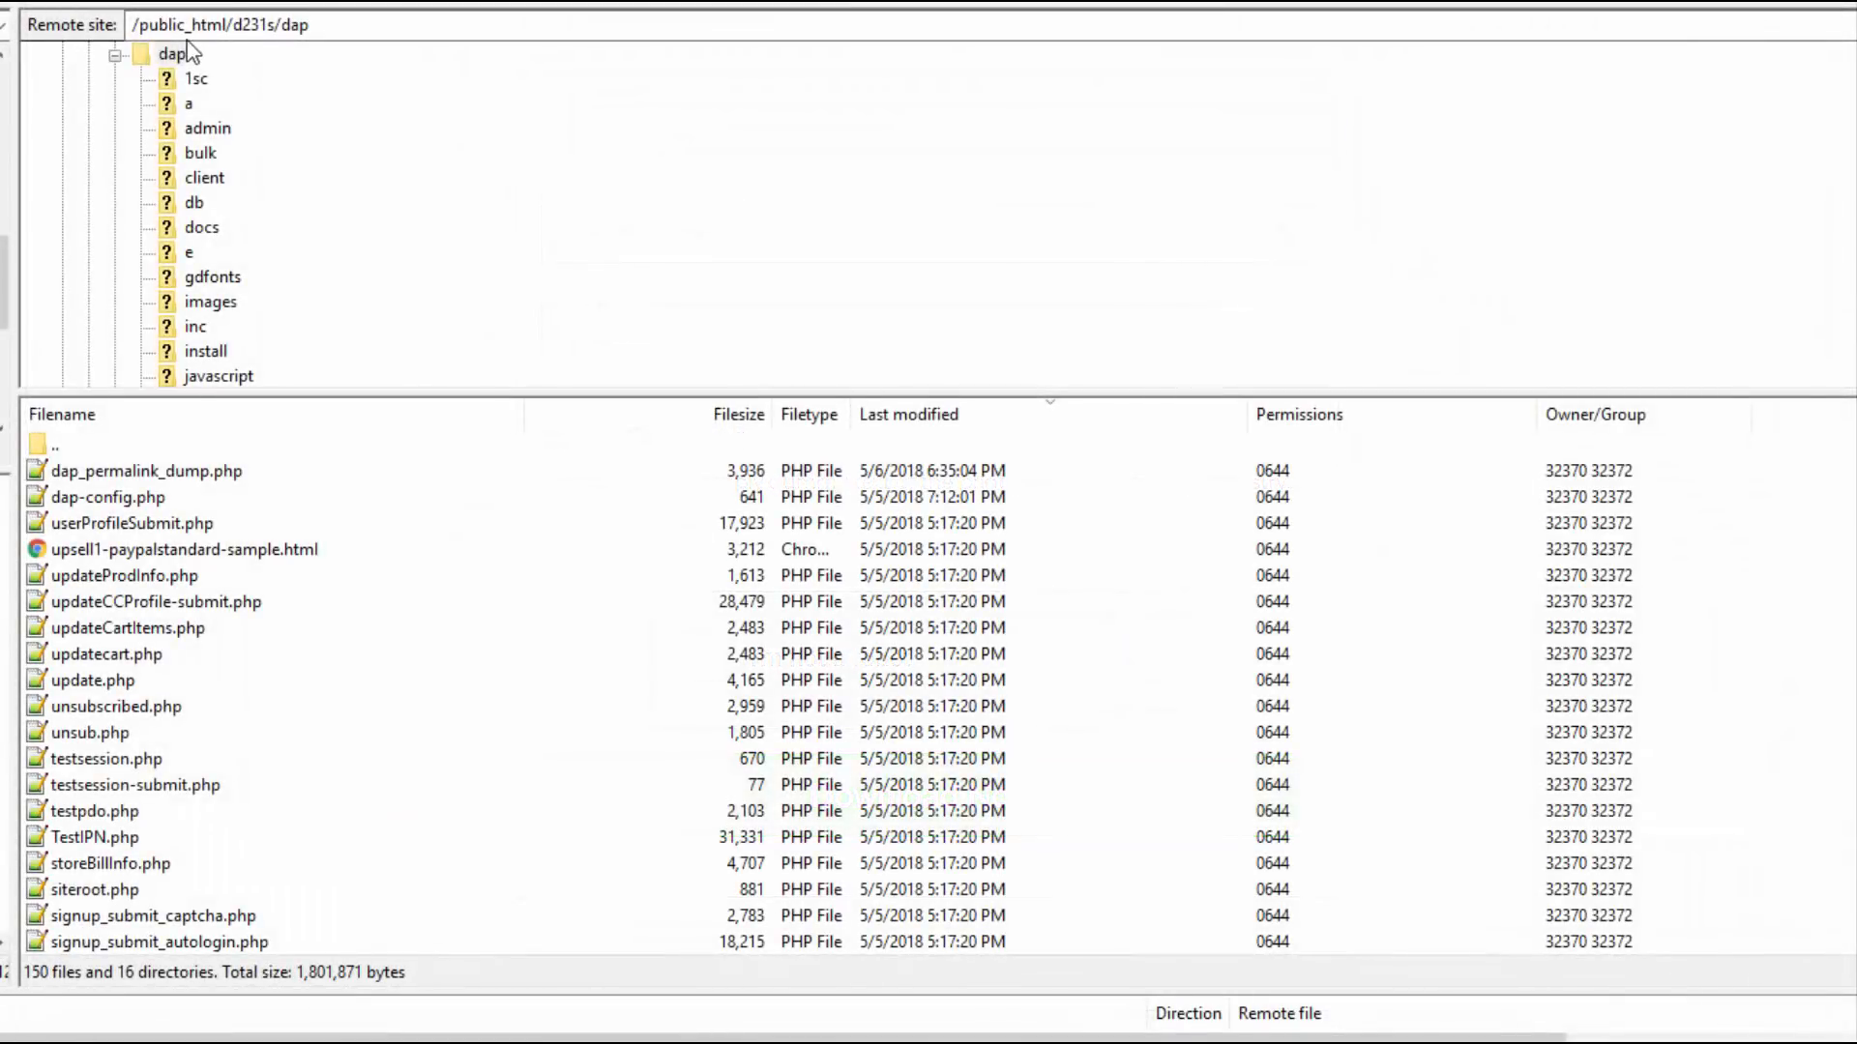
- Open dap-config.php from the site's dap folder and examine the define('GDPRTESTING','Y'); line
click(145, 499)
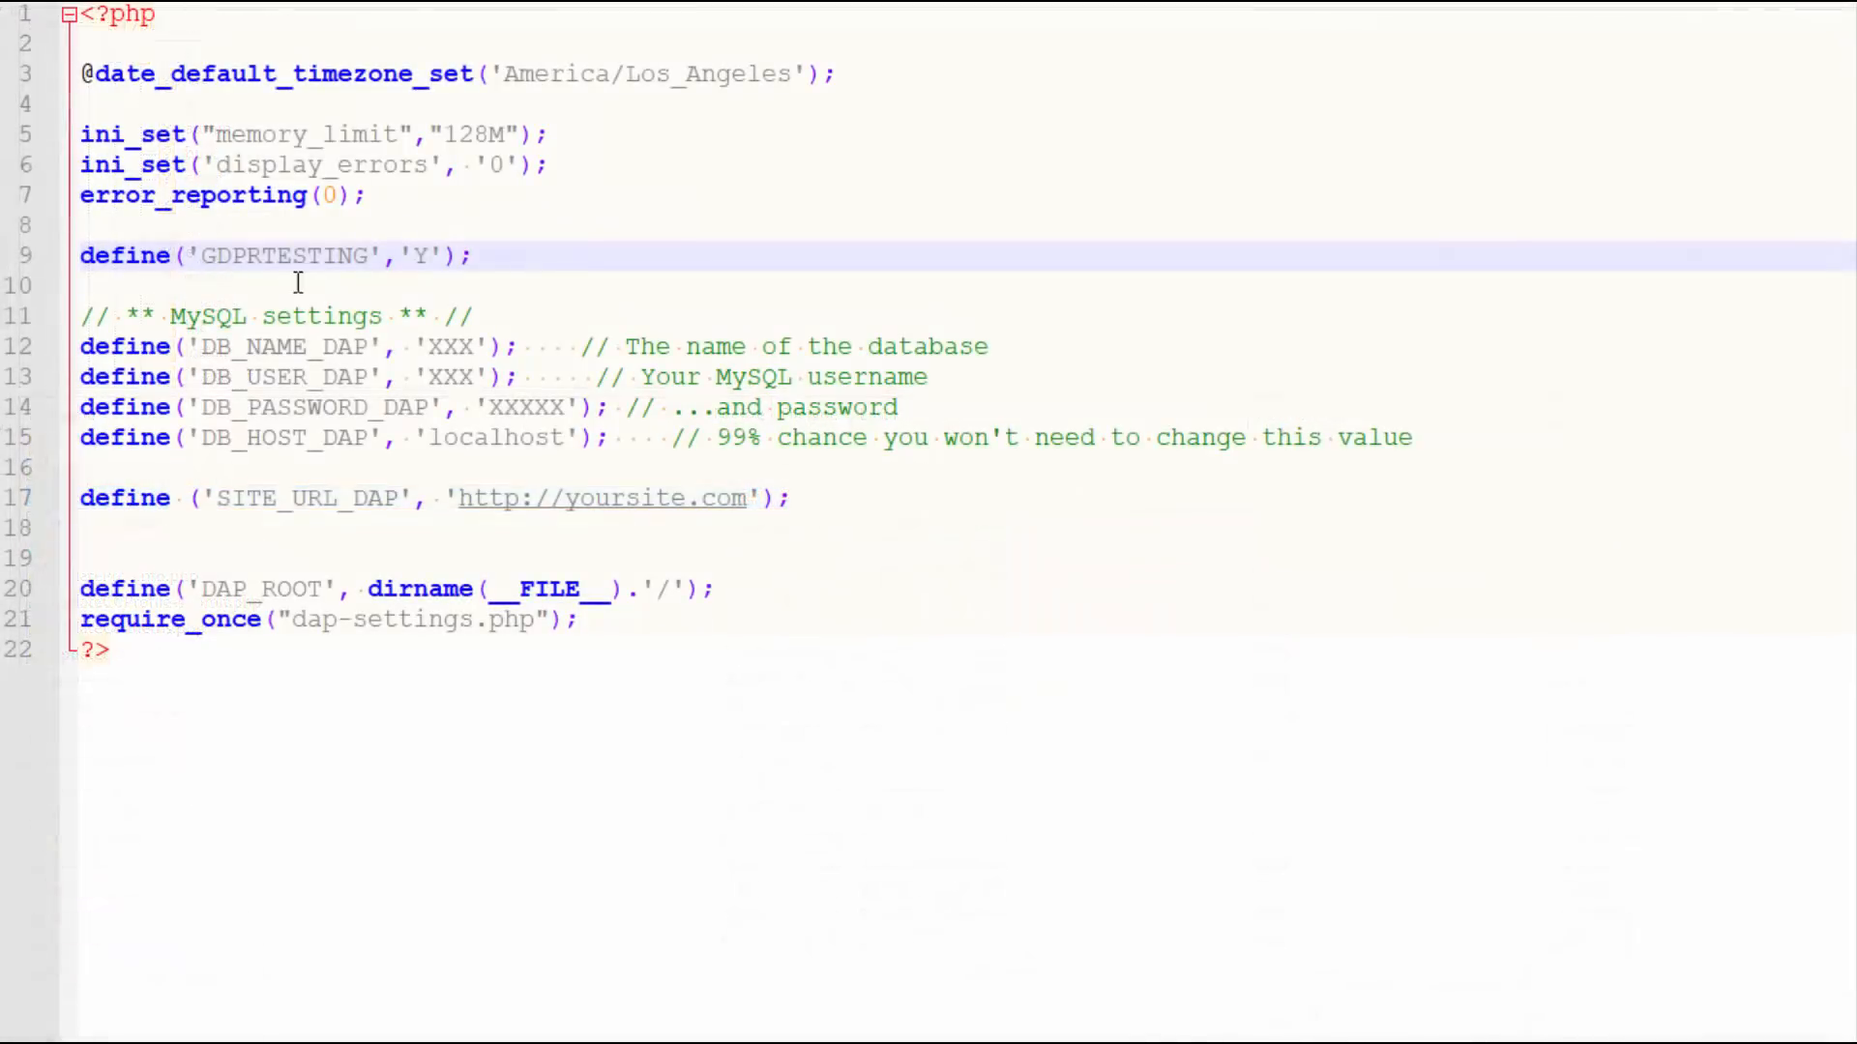
drag(541, 261, 77, 257)
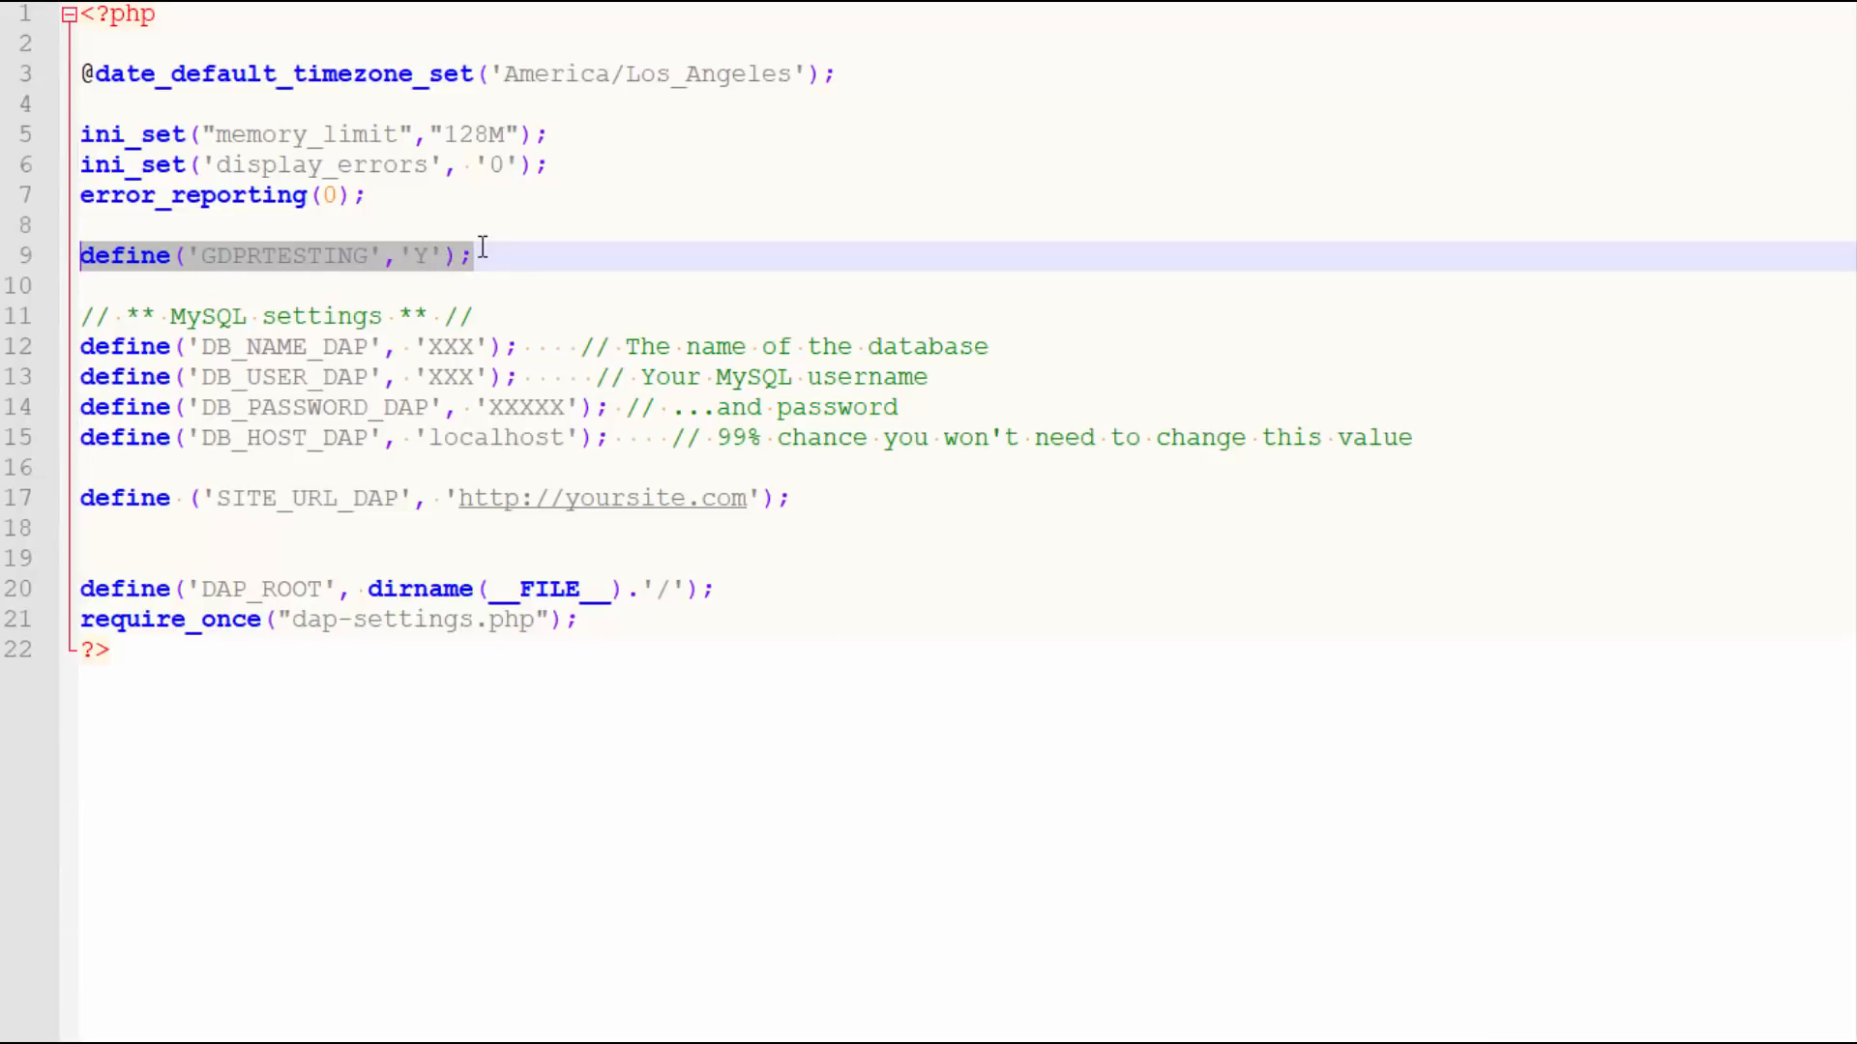
click(566, 242)
click(297, 239)
drag(474, 255, 65, 257)
click(266, 286)
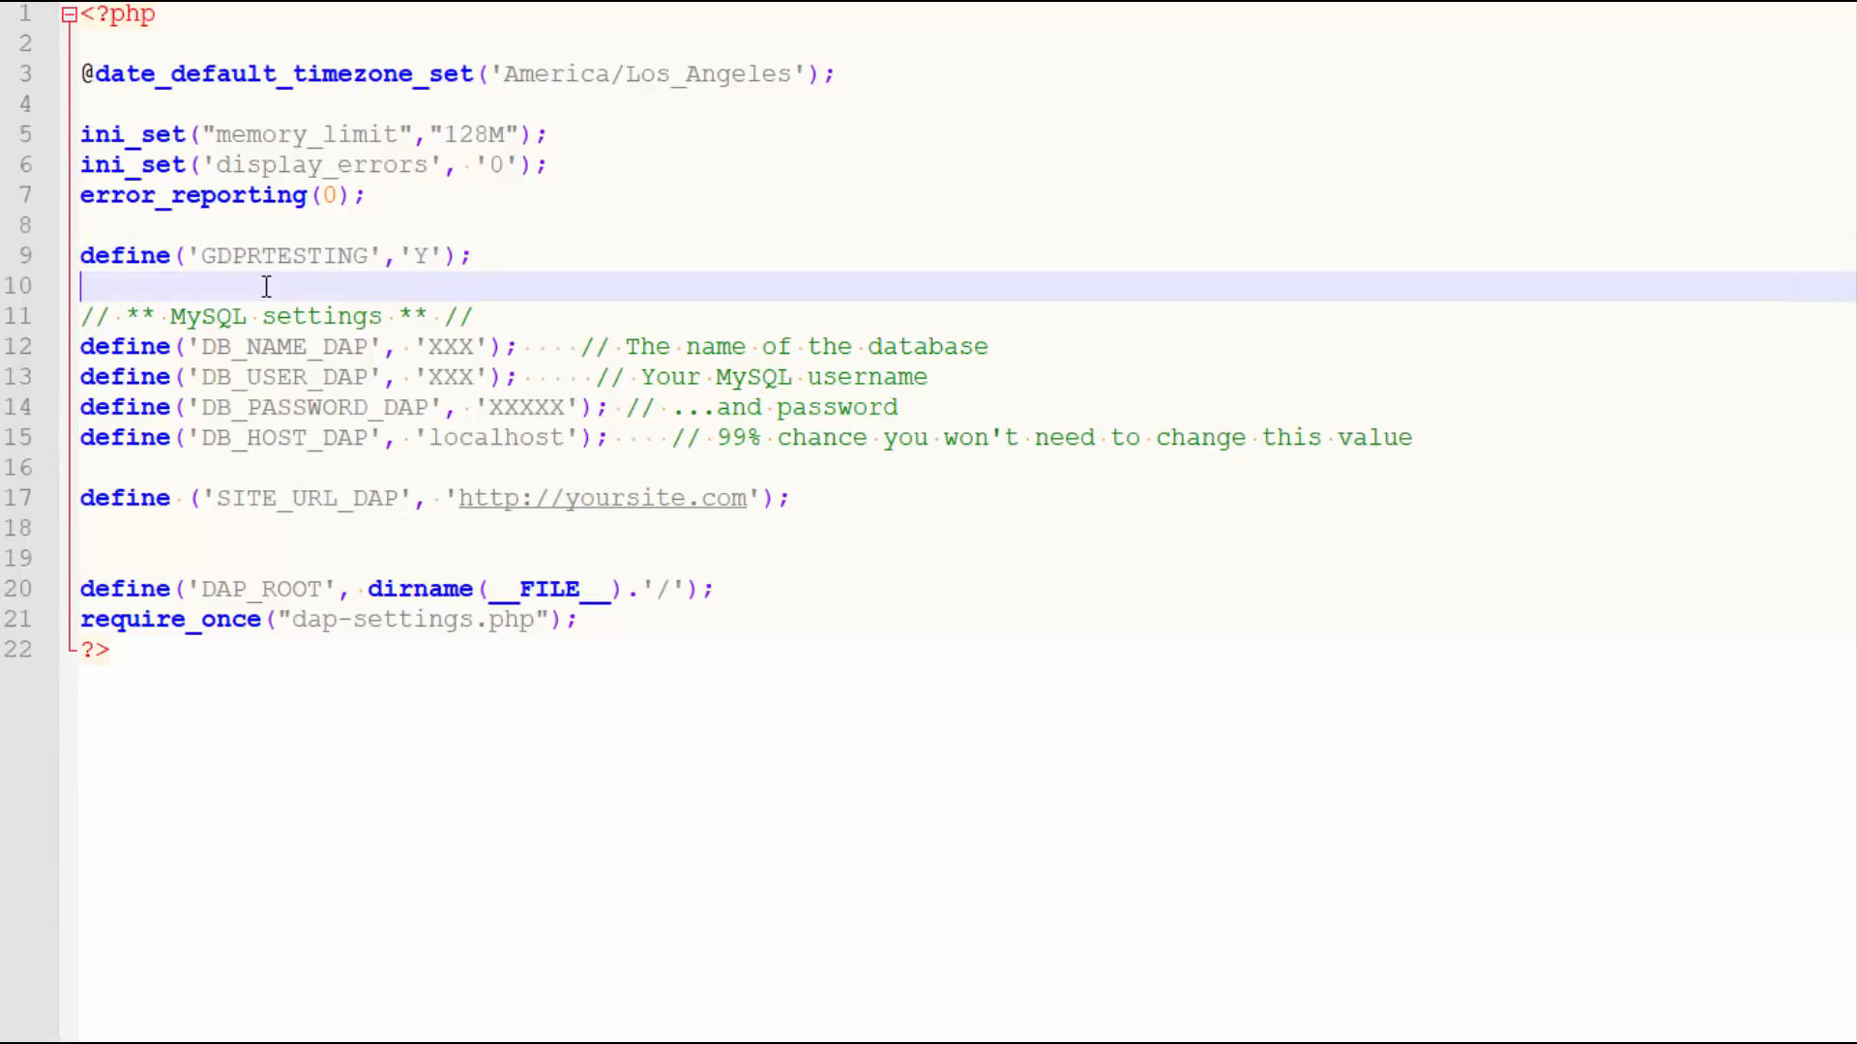
- Comment out the define('GDPRTESTING','Y'); line in dap-config.php by prefixing it with //
drag(561, 257, 84, 259)
click(84, 258)
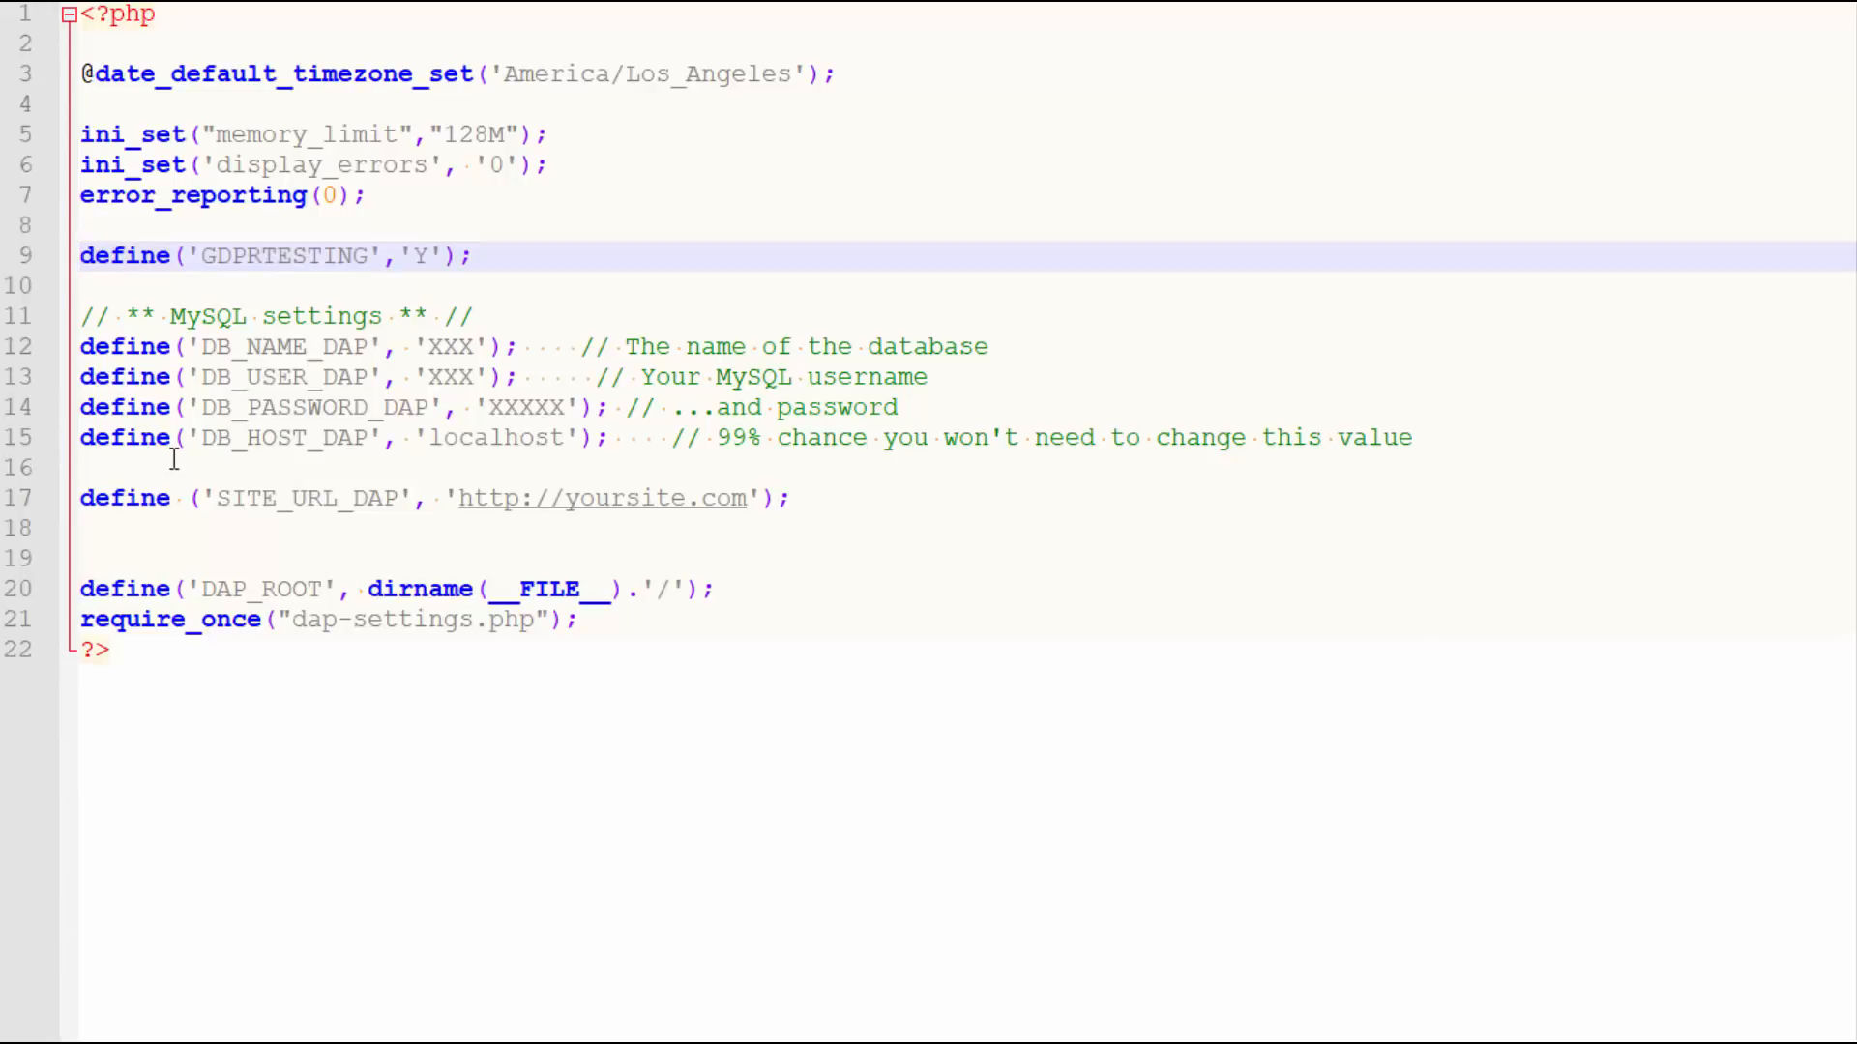
text(//)
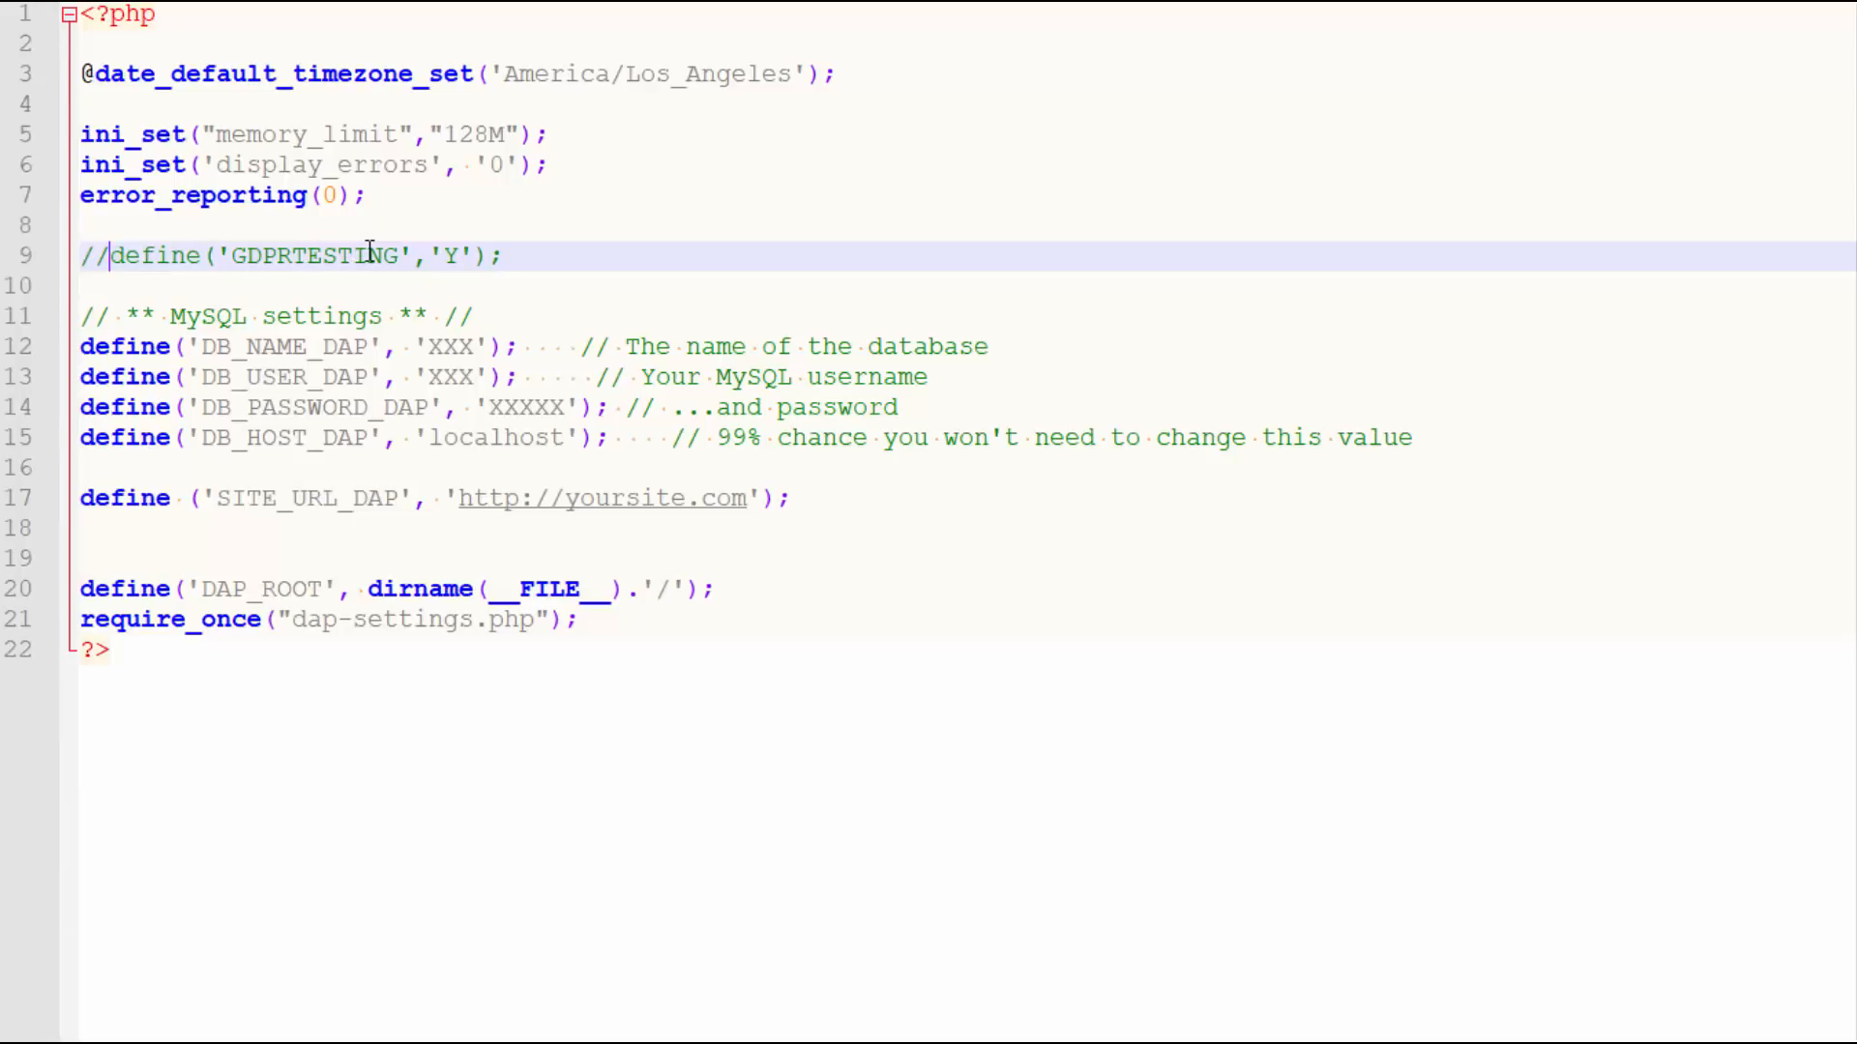
drag(527, 259, 79, 259)
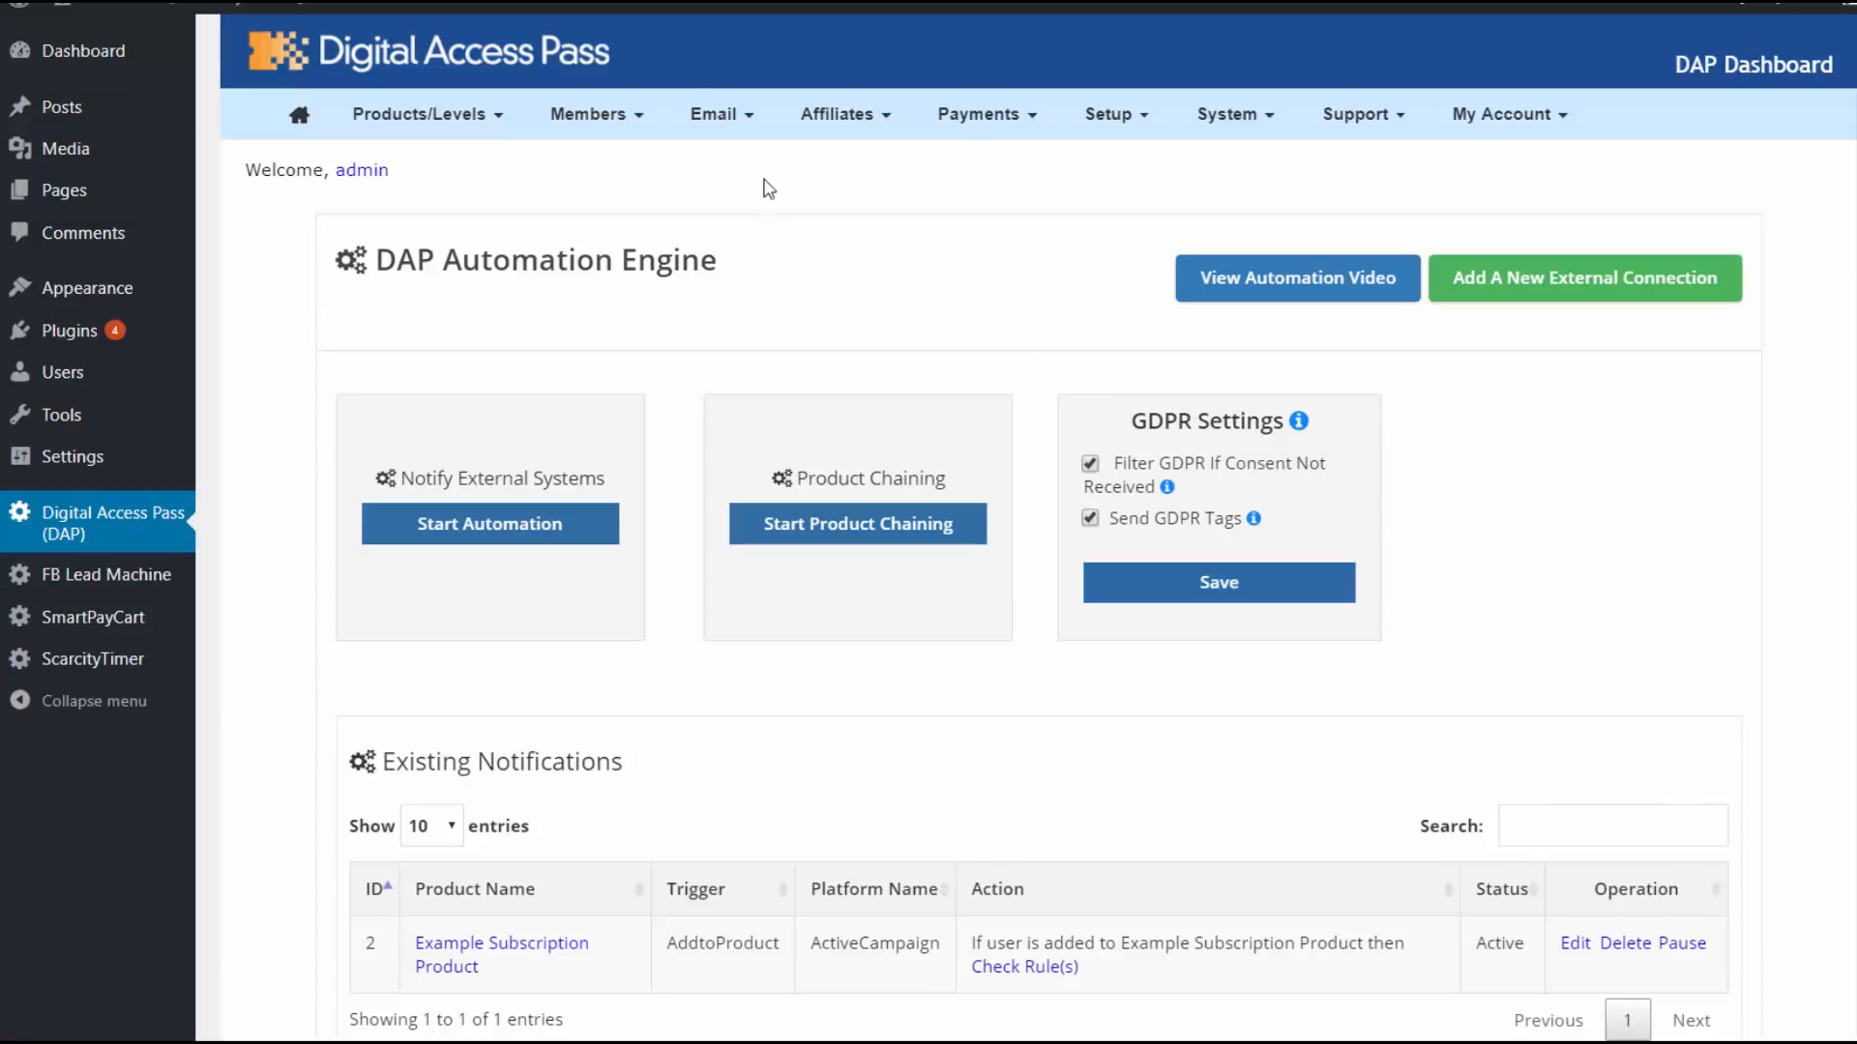
click(711, 113)
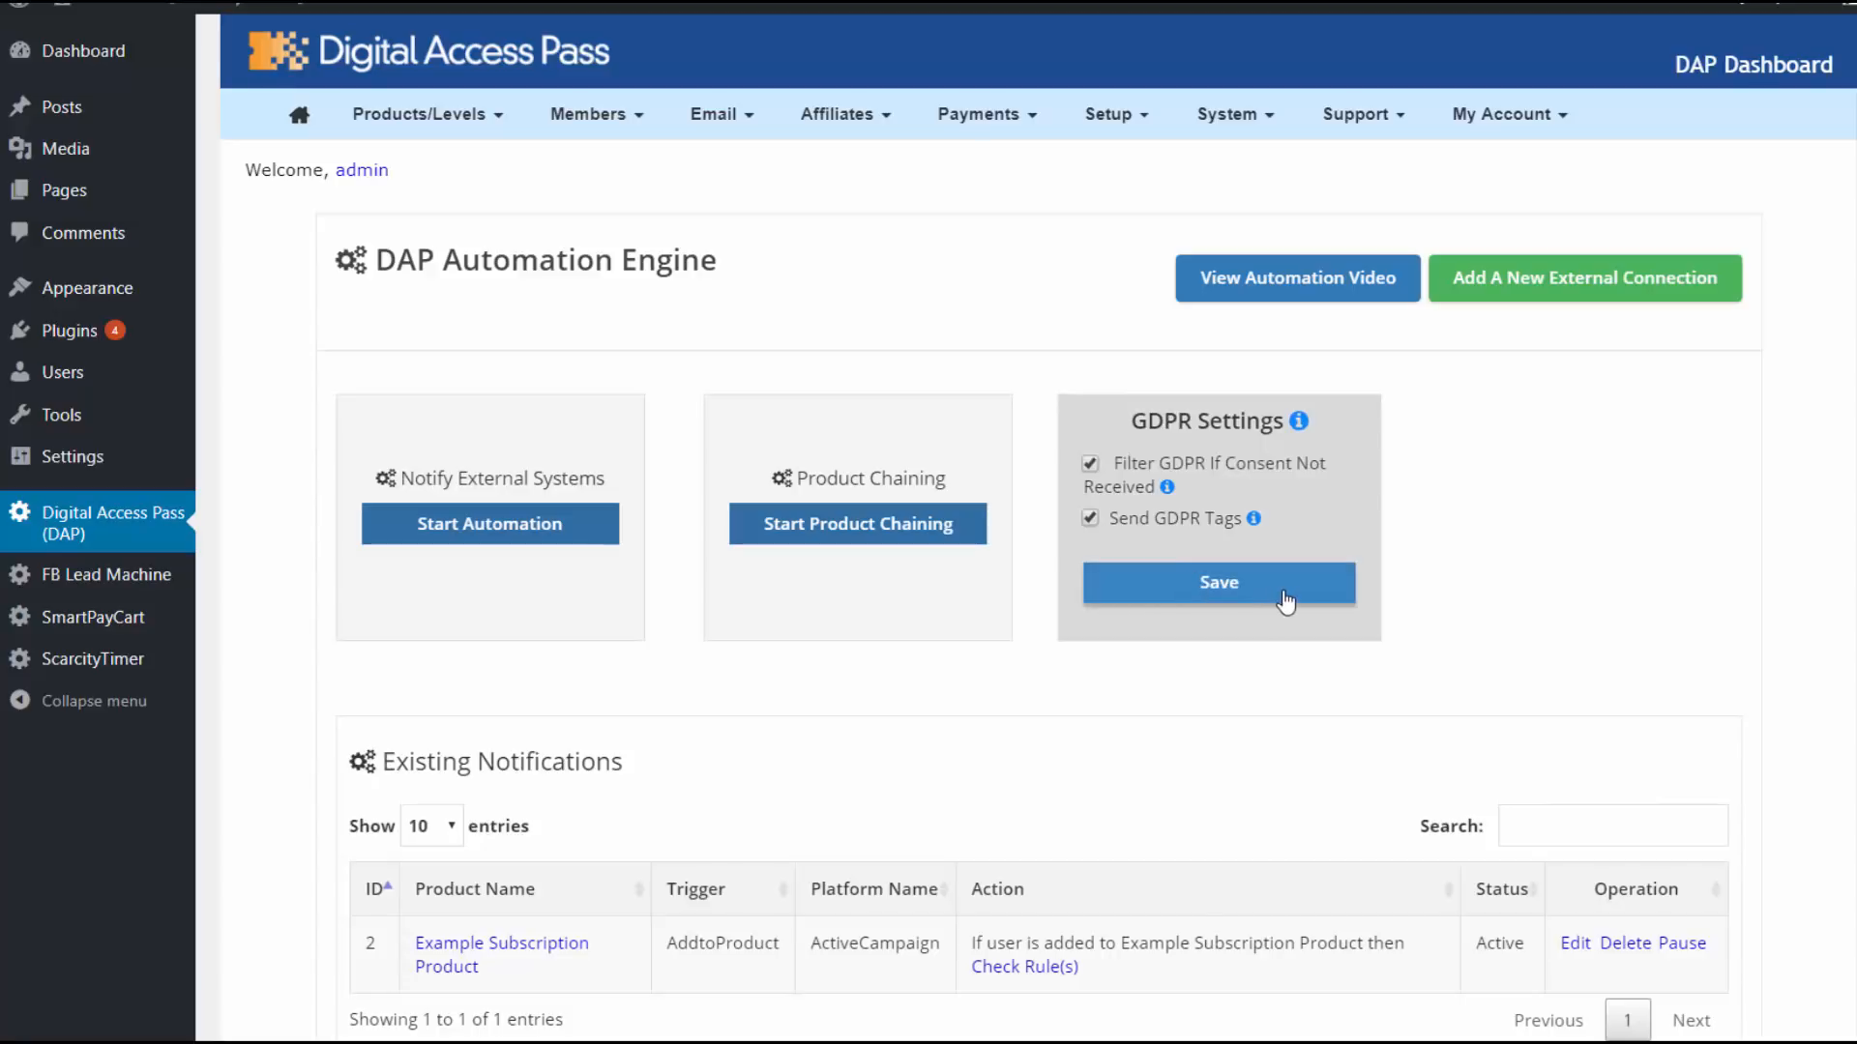
click(732, 132)
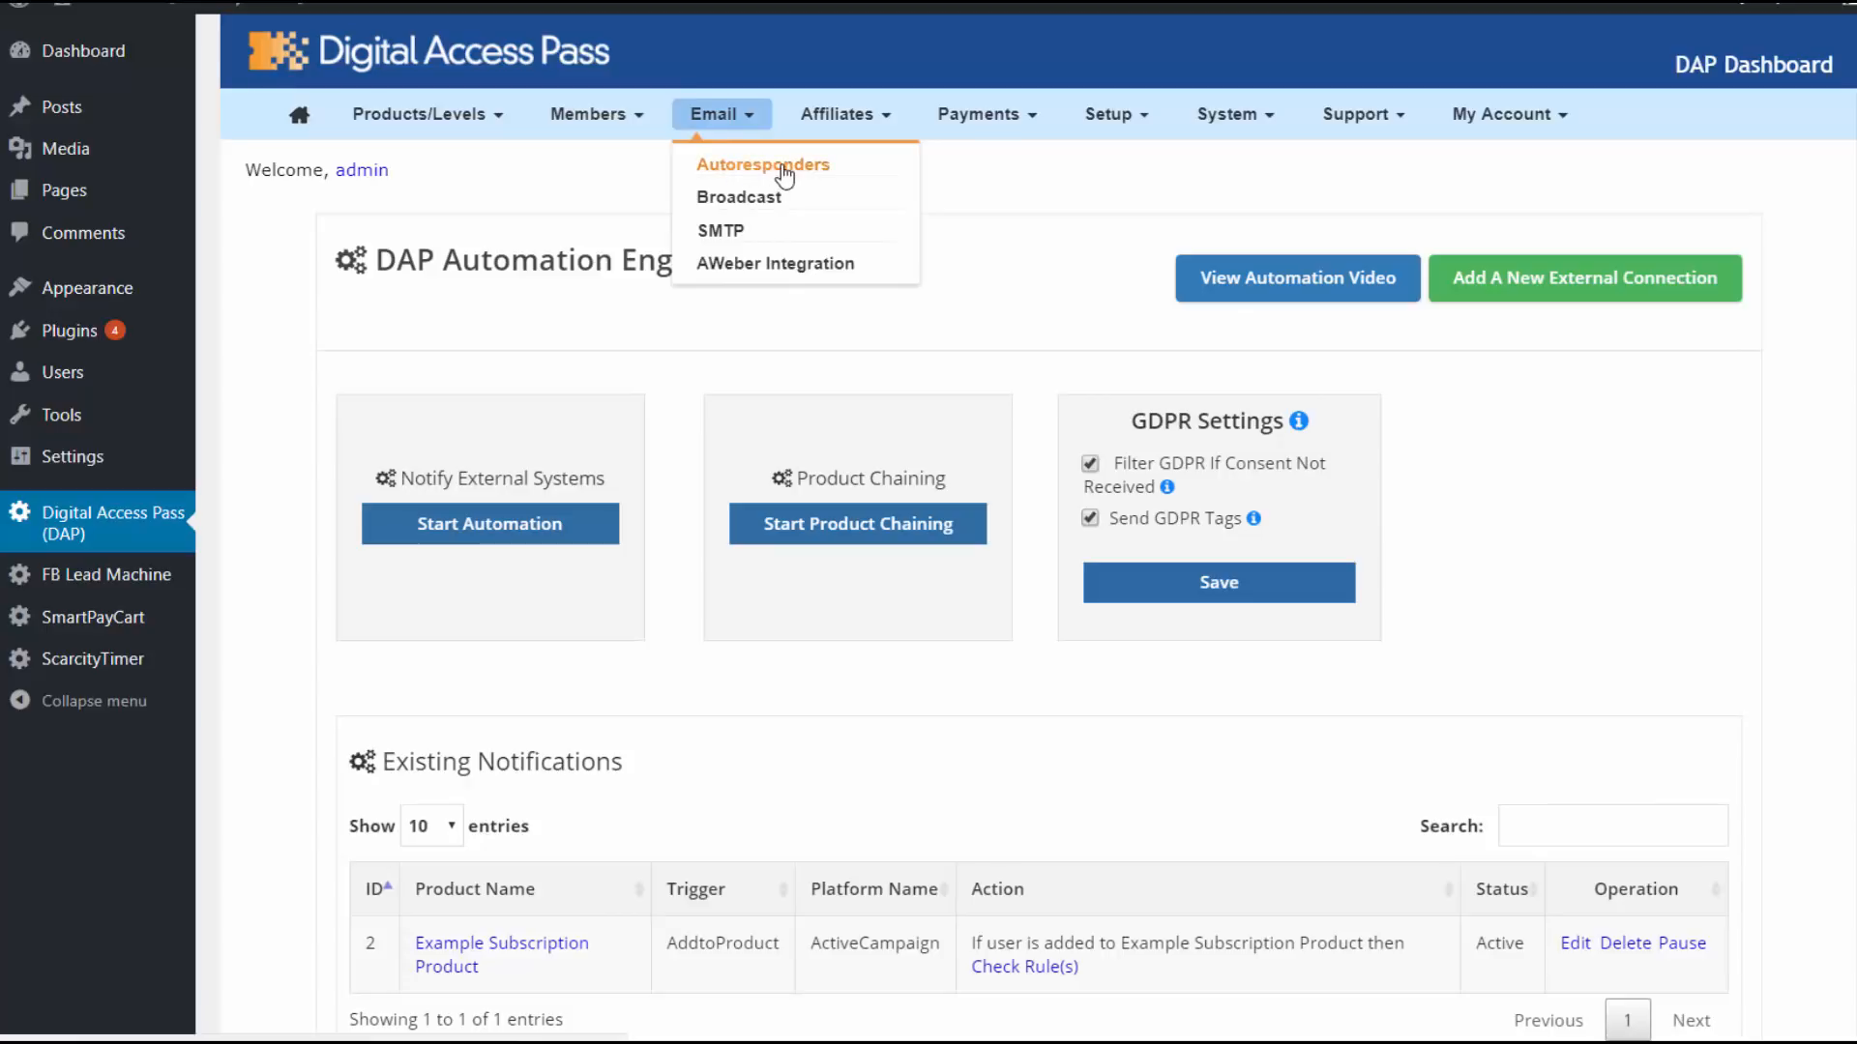
click(822, 200)
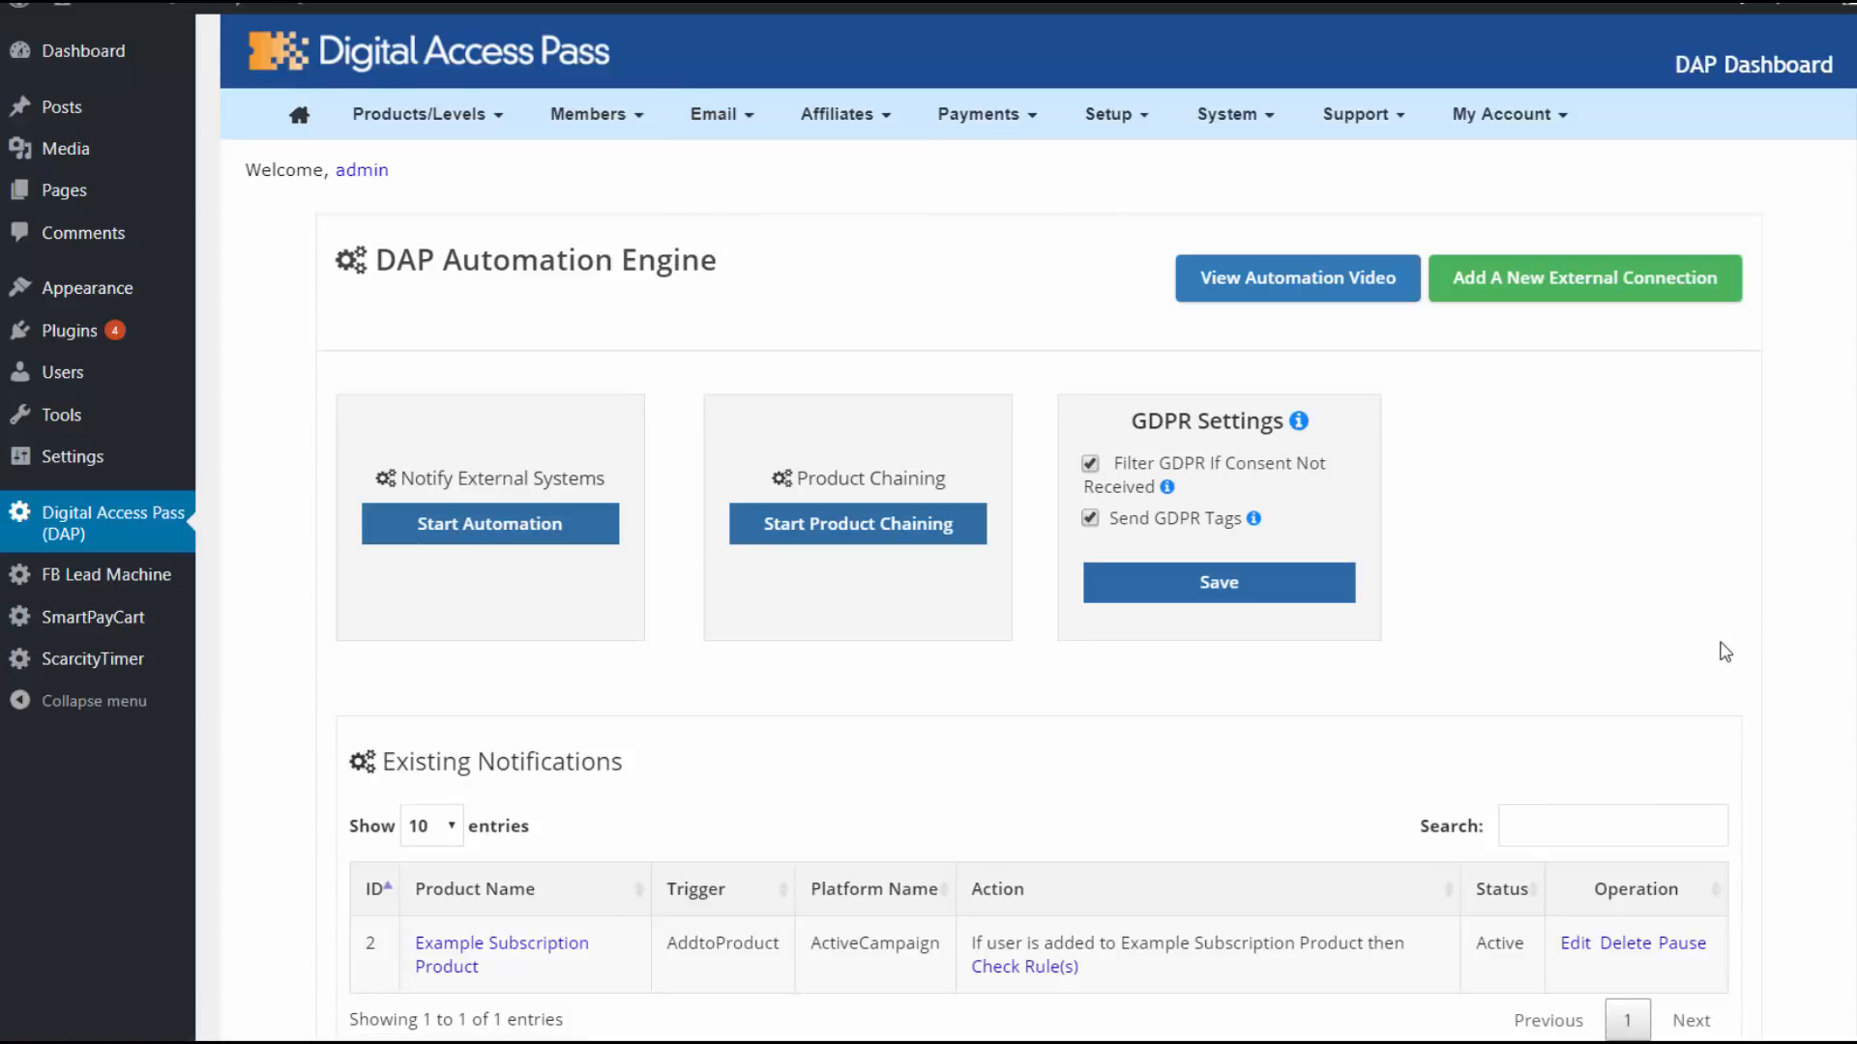